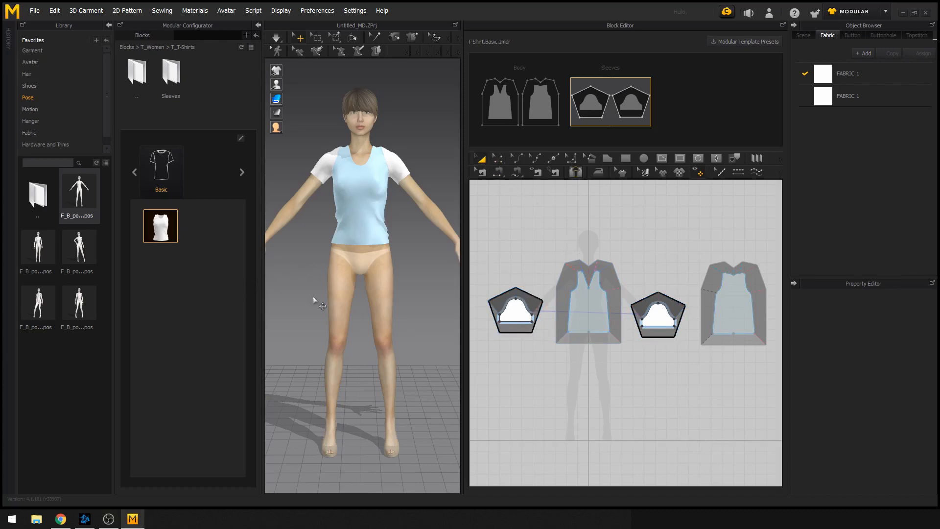
Enlarge the block editor workspace and activate the internal polygon/line tool for the front body piece
{"action": "left_click_drag", "start_coordinate": [463, 304], "coordinate": [360, 304]}
{"action": "scroll", "coordinate": [540, 281], "scroll_direction": "up", "scroll_amount": 3}
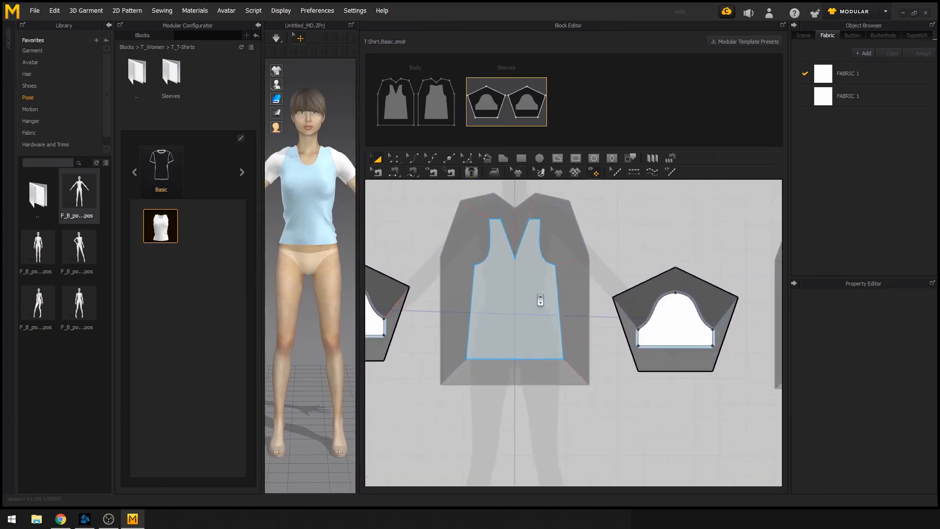
{"action": "right_click_drag", "start_coordinate": [539, 300], "coordinate": [535, 338]}
{"action": "scroll", "coordinate": [615, 306], "scroll_direction": "up", "scroll_amount": 2}
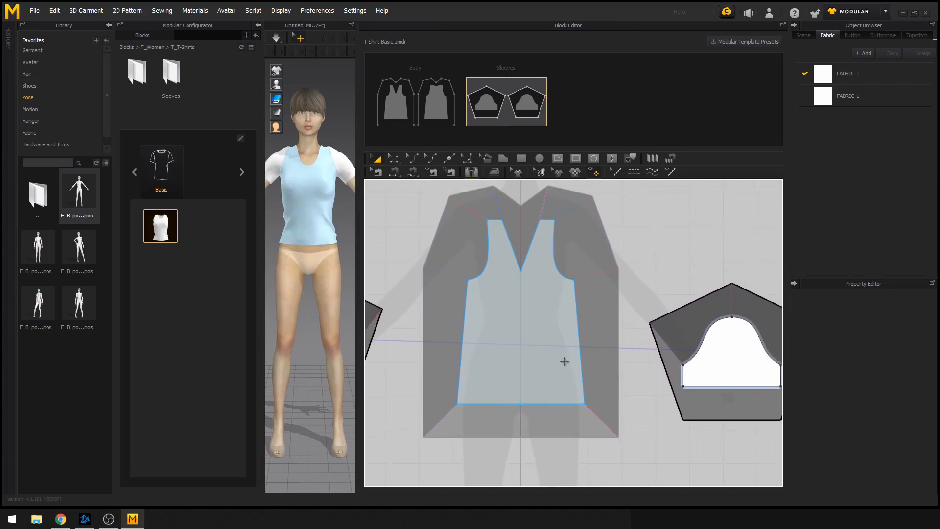
{"action": "left_click", "coordinate": [556, 159]}
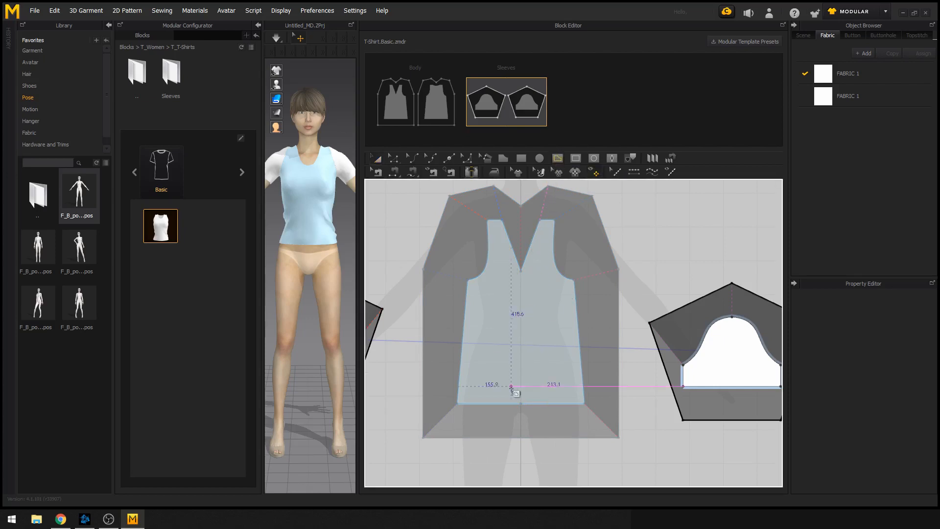
Switch the active block between Body and Sleeves, finishing with both blocks active for editing
{"action": "mouse_move", "coordinate": [488, 121]}
{"action": "left_click", "coordinate": [490, 118]}
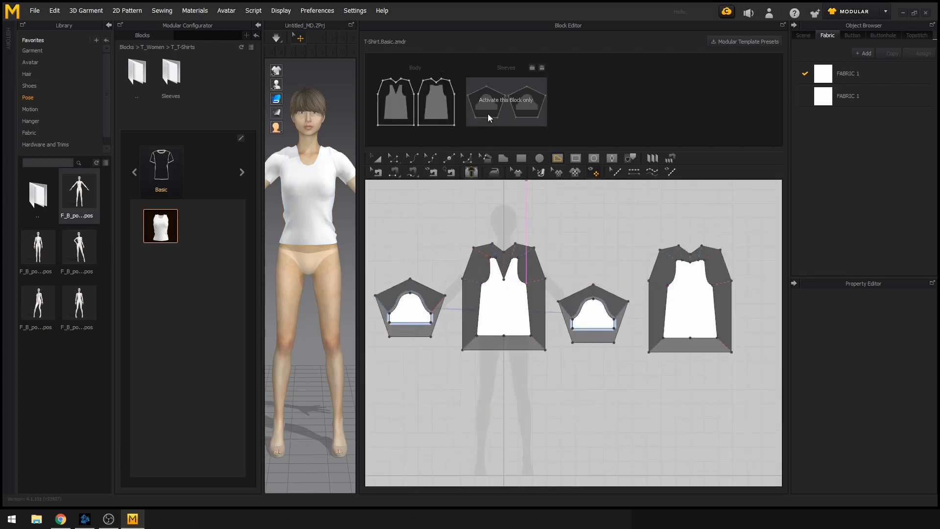
{"action": "left_click", "coordinate": [487, 113]}
{"action": "left_click", "coordinate": [439, 114]}
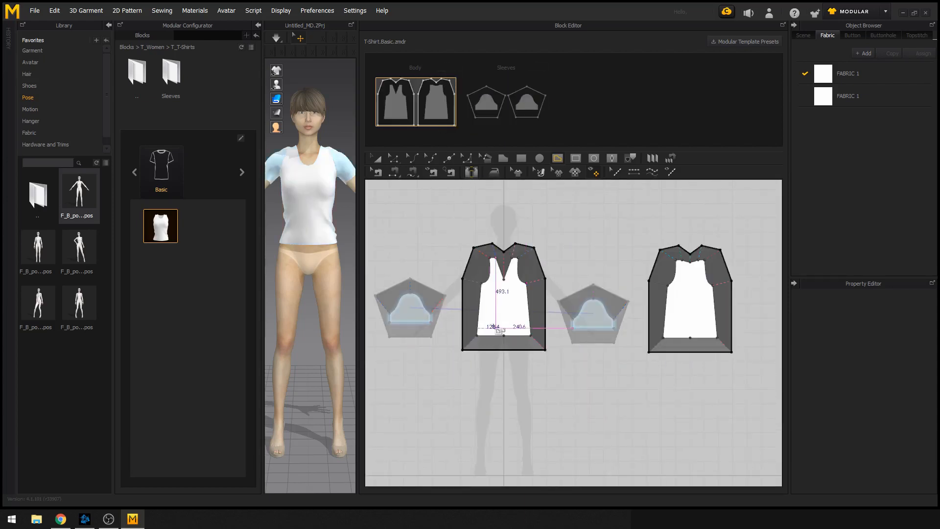
{"action": "left_click", "coordinate": [488, 111]}
{"action": "left_click", "coordinate": [488, 110]}
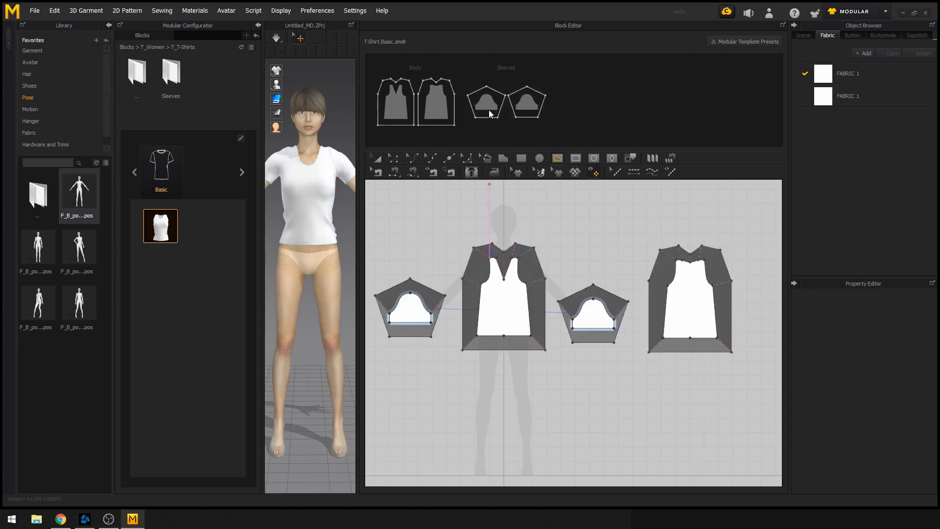
{"action": "left_click", "coordinate": [489, 109]}
{"action": "left_click", "coordinate": [488, 110]}
{"action": "left_click", "coordinate": [488, 109]}
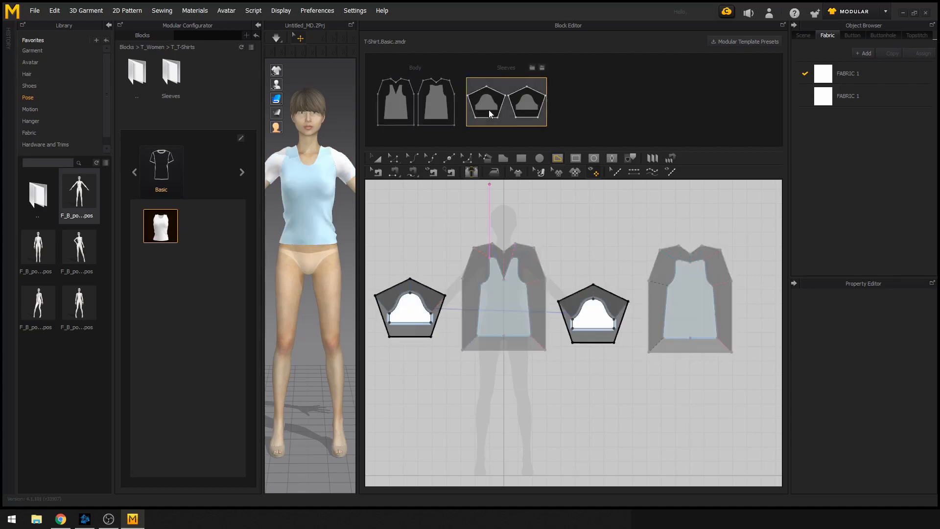
{"action": "left_click", "coordinate": [488, 110]}
{"action": "left_click", "coordinate": [488, 109]}
{"action": "left_click", "coordinate": [489, 110]}
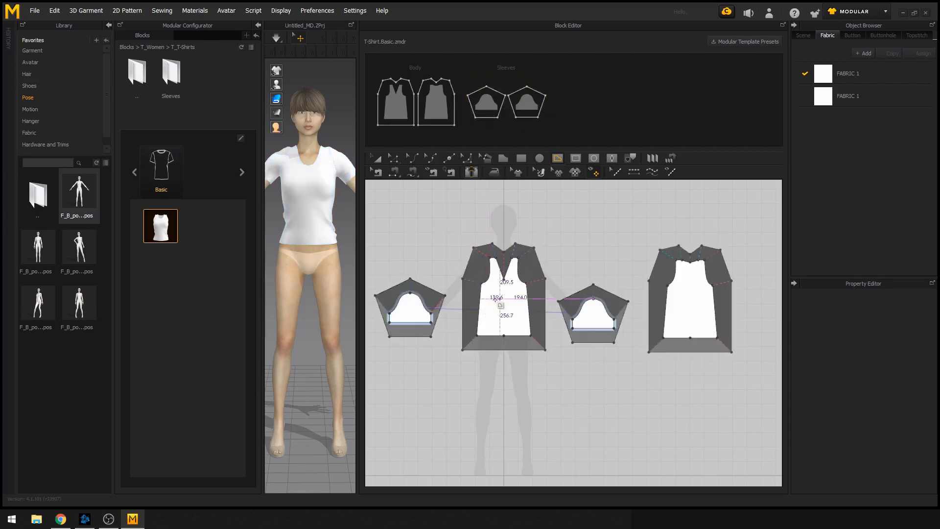
Draw a horizontal internal line about 374 mm long across the front body piece, about 22 mm above its hem
{"action": "scroll", "coordinate": [471, 322], "scroll_direction": "up", "scroll_amount": 5}
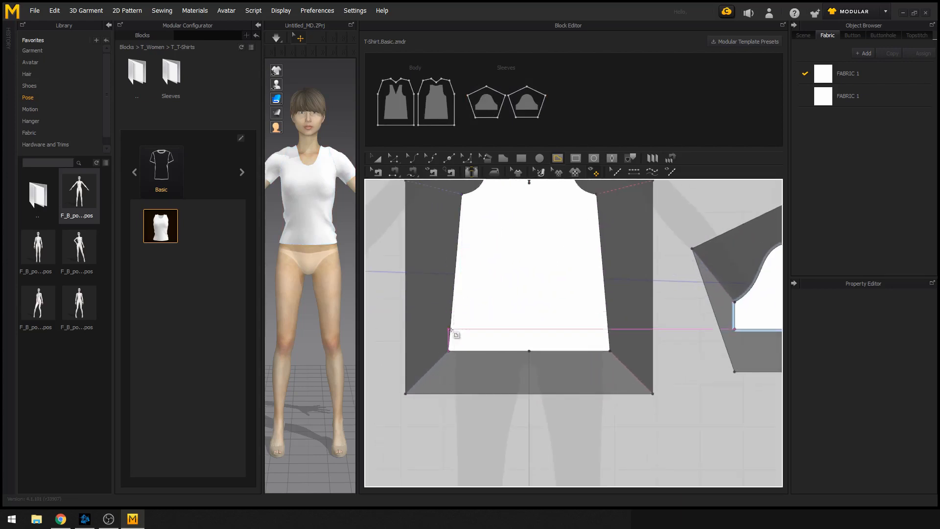
{"action": "scroll", "coordinate": [450, 338], "scroll_direction": "up", "scroll_amount": 3}
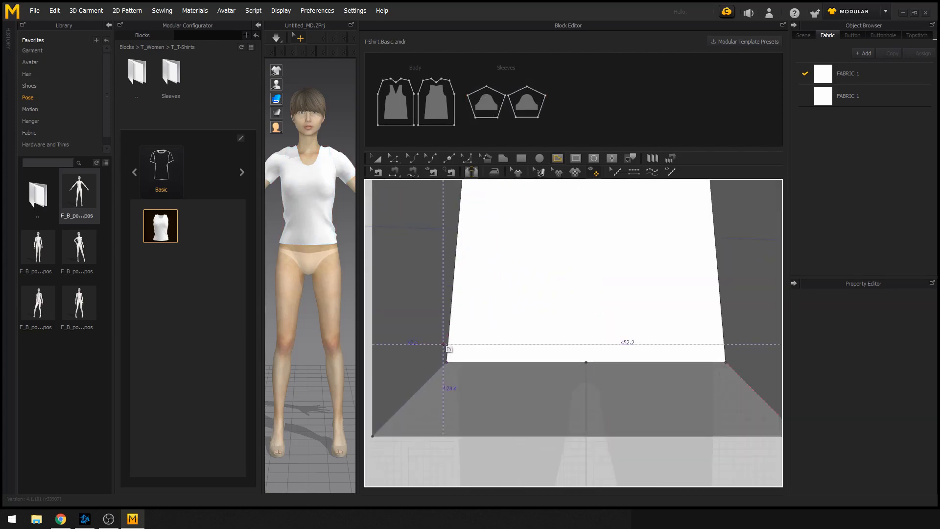
{"action": "scroll", "coordinate": [448, 343], "scroll_direction": "up", "scroll_amount": 3}
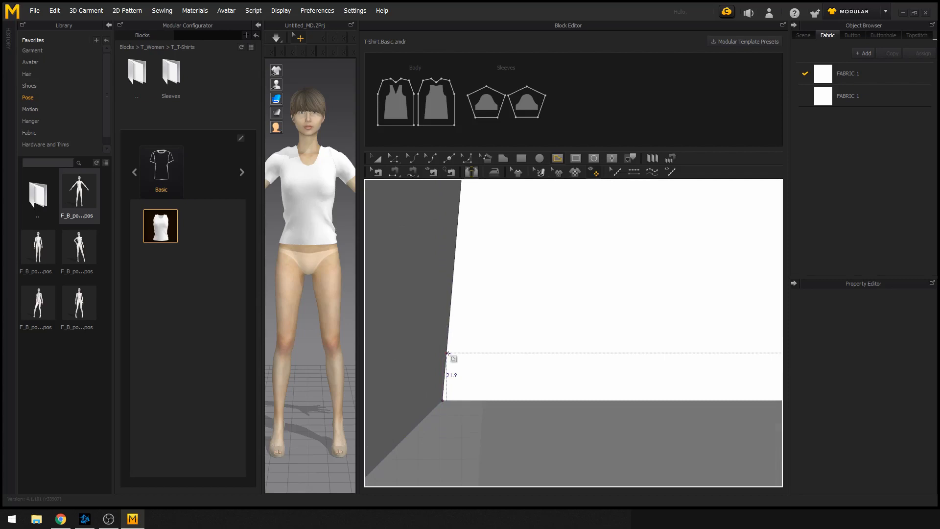
{"action": "scroll", "coordinate": [448, 352], "scroll_direction": "down", "scroll_amount": 5}
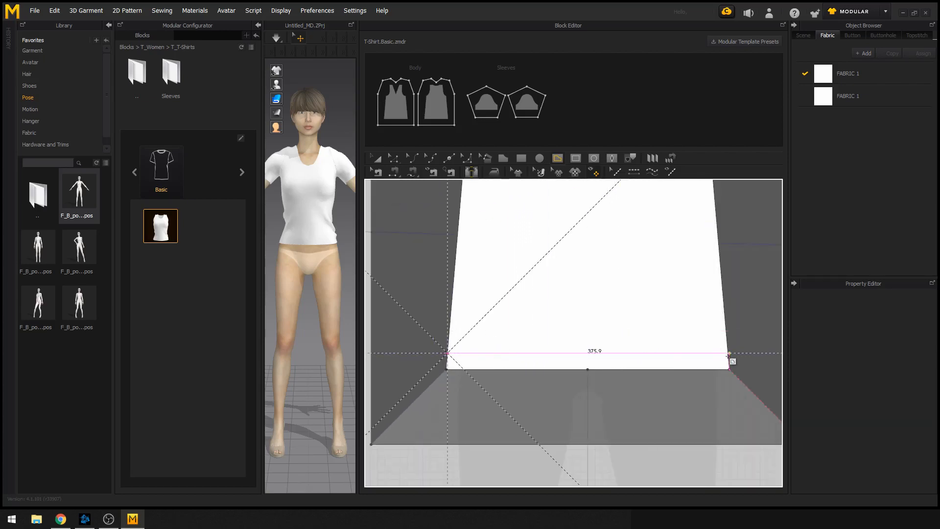
{"action": "scroll", "coordinate": [729, 353], "scroll_direction": "up", "scroll_amount": 5}
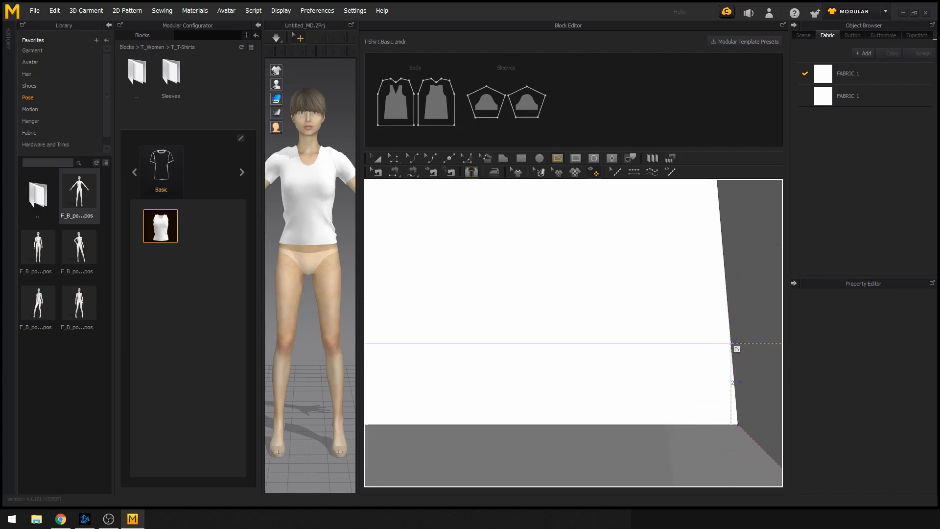
{"action": "left_click", "coordinate": [498, 403]}
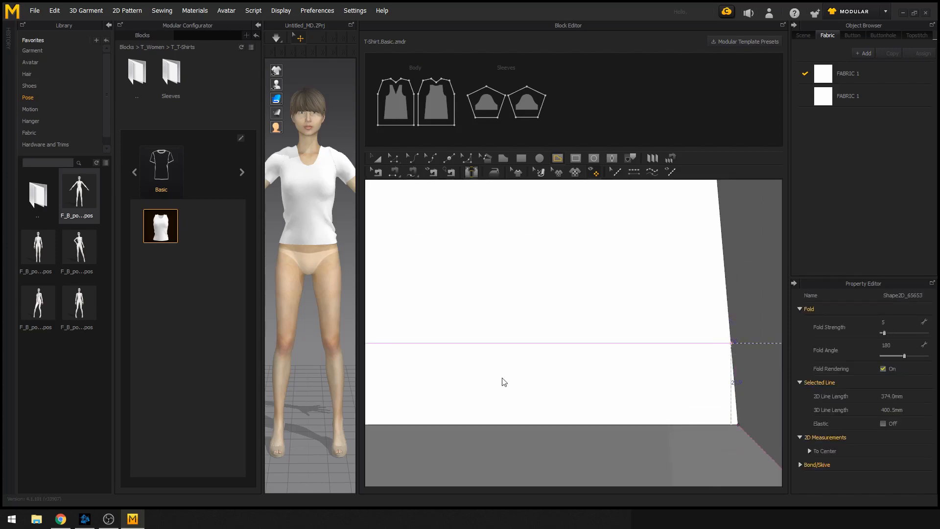
Draw a horizontal internal line about 375 mm long across the back body piece, about 15.5 mm above its hem
{"action": "scroll", "coordinate": [491, 374], "scroll_direction": "down", "scroll_amount": 5}
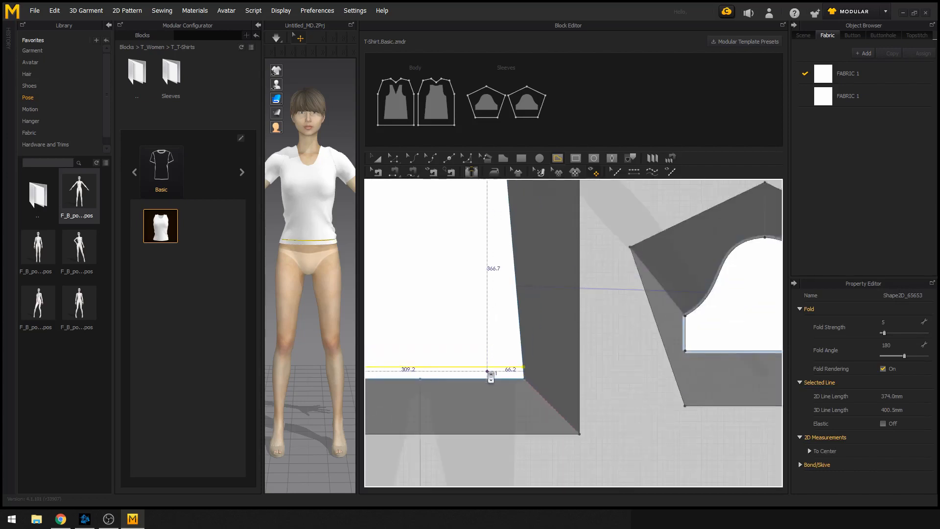
{"action": "scroll", "coordinate": [494, 380], "scroll_direction": "down", "scroll_amount": 3}
{"action": "scroll", "coordinate": [511, 387], "scroll_direction": "up", "scroll_amount": 5}
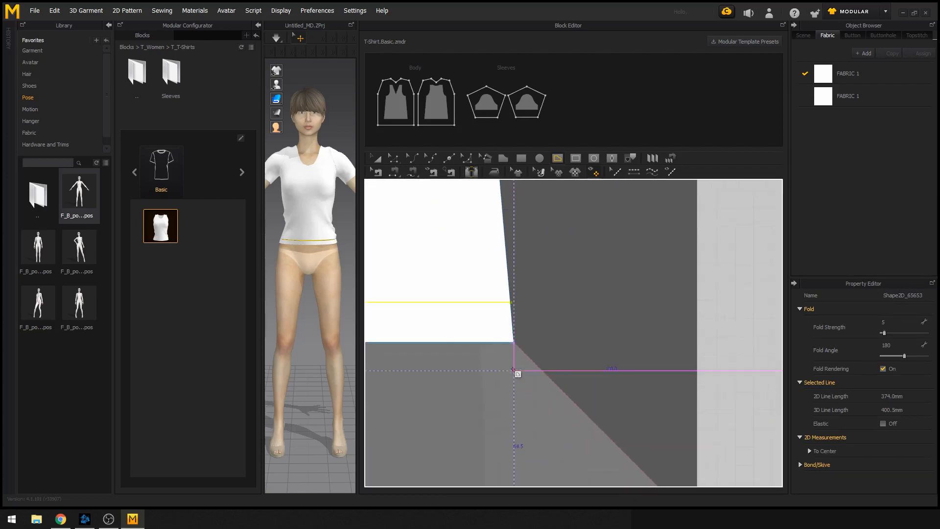
{"action": "scroll", "coordinate": [514, 337], "scroll_direction": "down", "scroll_amount": 5}
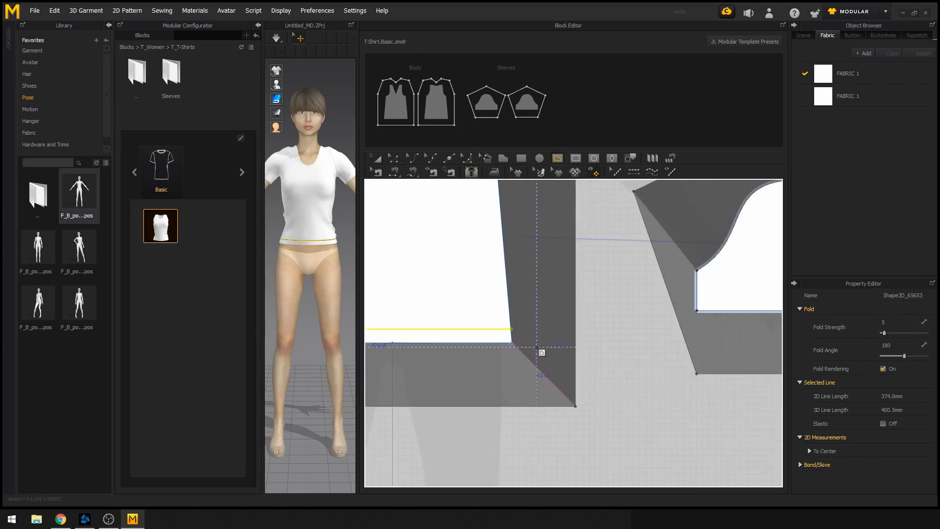
{"action": "scroll", "coordinate": [528, 348], "scroll_direction": "up", "scroll_amount": 4}
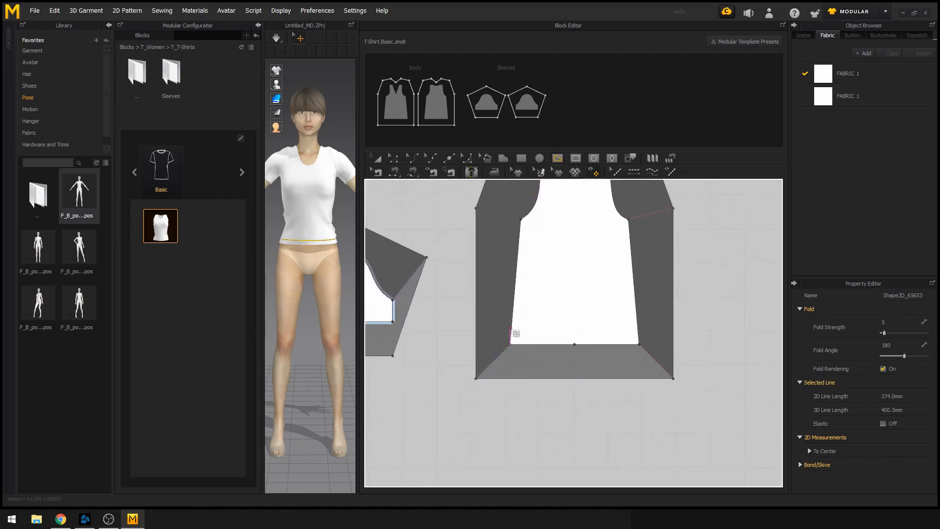
{"action": "scroll", "coordinate": [511, 342], "scroll_direction": "up", "scroll_amount": 5}
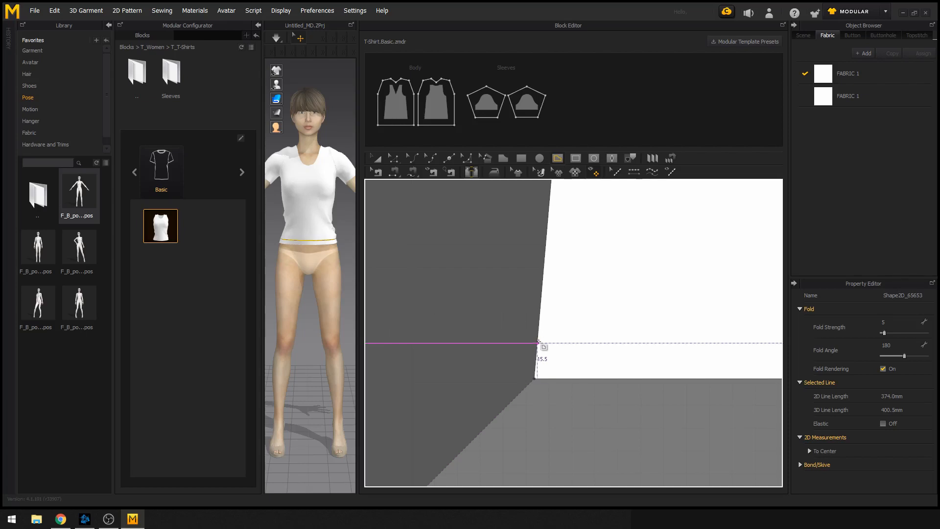
{"action": "scroll", "coordinate": [656, 355], "scroll_direction": "down", "scroll_amount": 3}
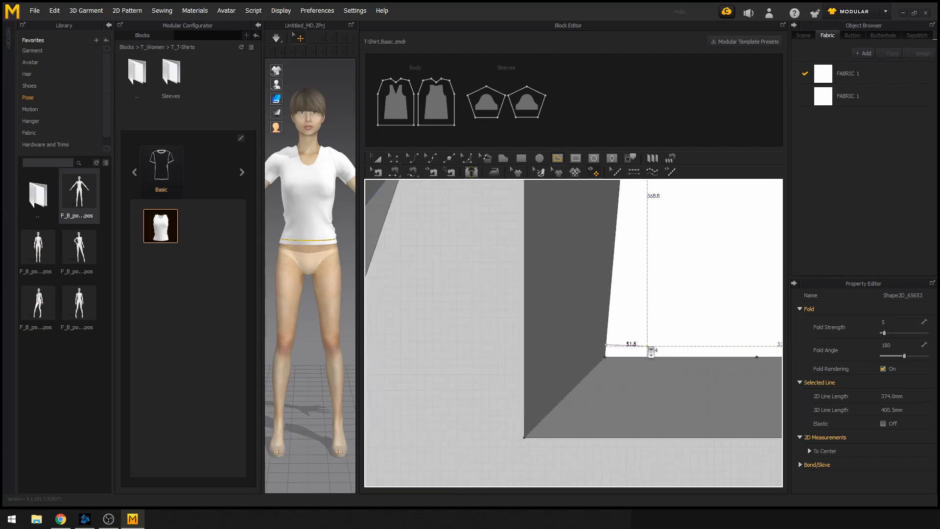
{"action": "scroll", "coordinate": [650, 351], "scroll_direction": "down", "scroll_amount": 3}
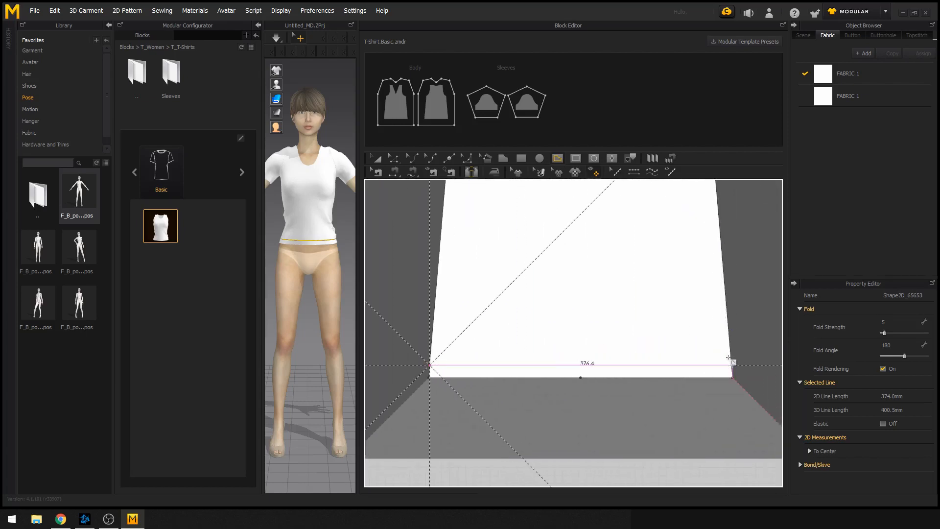
{"action": "scroll", "coordinate": [729, 359], "scroll_direction": "up", "scroll_amount": 3}
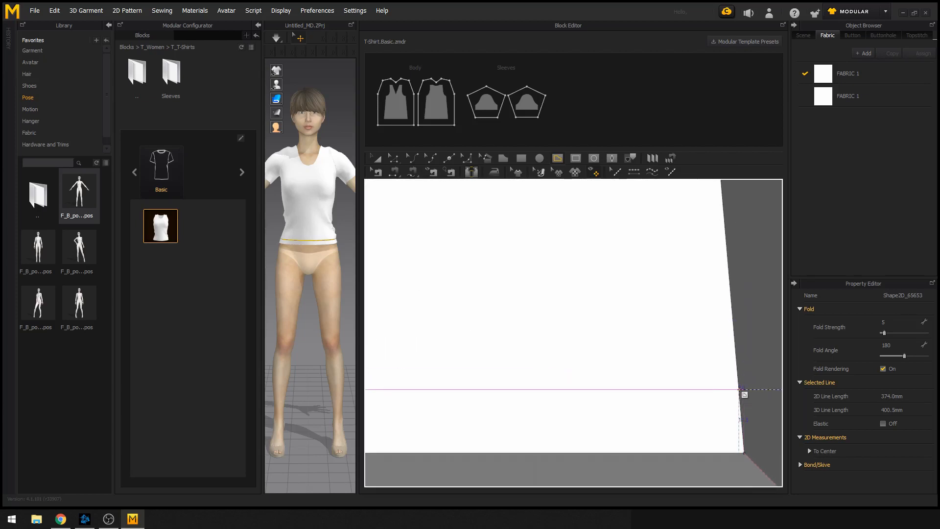
{"action": "left_click", "coordinate": [740, 389]}
{"action": "scroll", "coordinate": [563, 392], "scroll_direction": "down", "scroll_amount": 4}
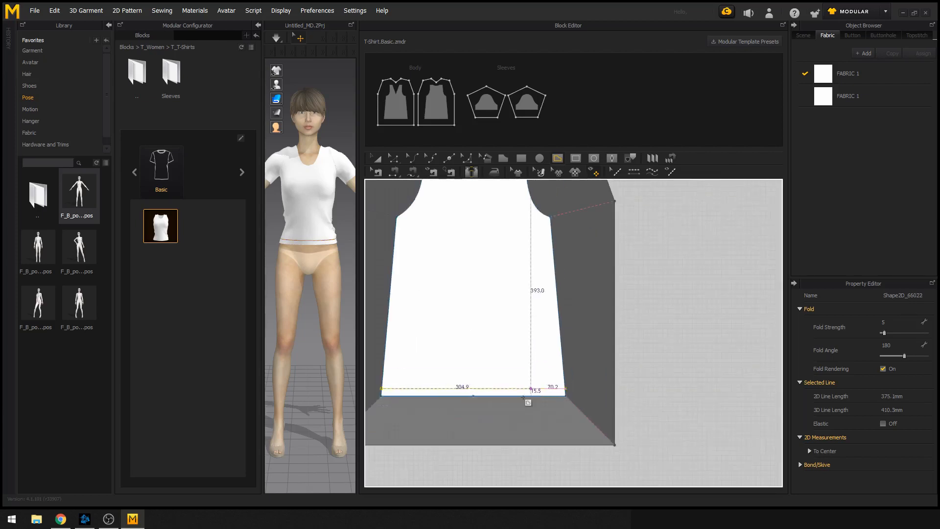
Draw a horizontal internal line about 289 mm long across the sleeve piece from side to side, just above its hem
{"action": "scroll", "coordinate": [636, 387], "scroll_direction": "up", "scroll_amount": 3}
{"action": "scroll", "coordinate": [631, 371], "scroll_direction": "down", "scroll_amount": 5}
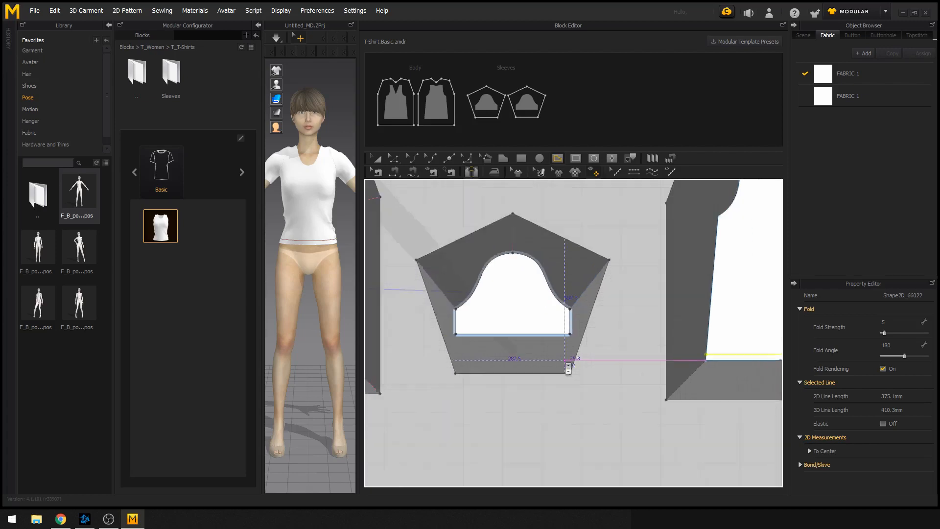
{"action": "scroll", "coordinate": [572, 360], "scroll_direction": "up", "scroll_amount": 3}
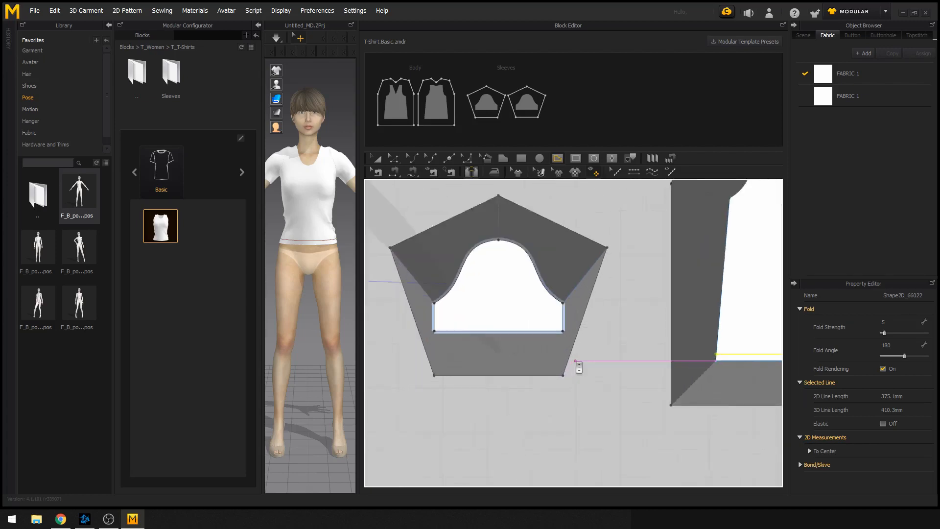
{"action": "scroll", "coordinate": [558, 362], "scroll_direction": "down", "scroll_amount": 5}
{"action": "scroll", "coordinate": [694, 315], "scroll_direction": "up", "scroll_amount": 5}
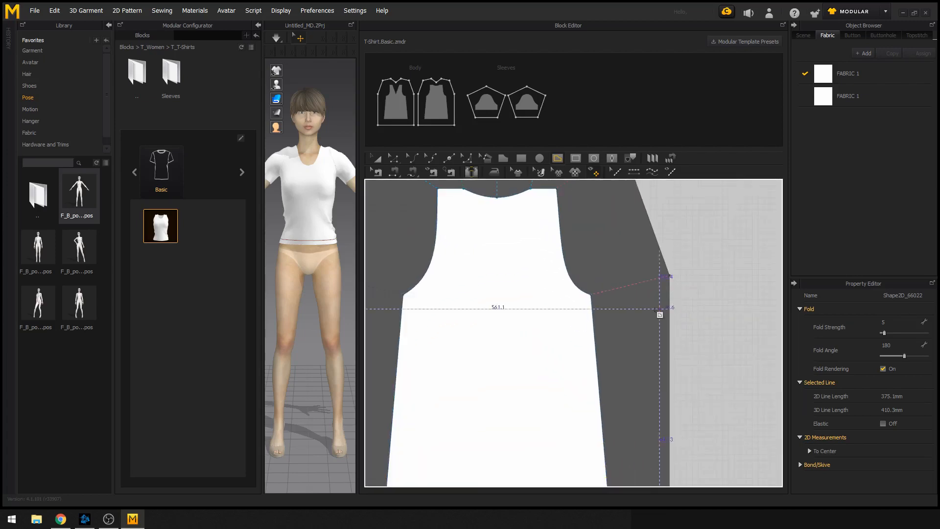
{"action": "scroll", "coordinate": [553, 334], "scroll_direction": "down", "scroll_amount": 4}
{"action": "scroll", "coordinate": [636, 328], "scroll_direction": "up", "scroll_amount": 5}
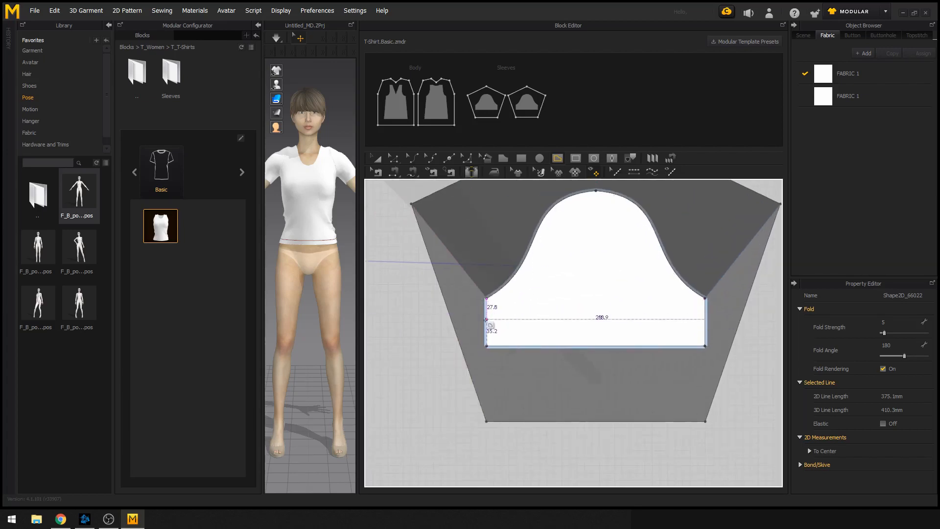
{"action": "scroll", "coordinate": [490, 327], "scroll_direction": "up", "scroll_amount": 2}
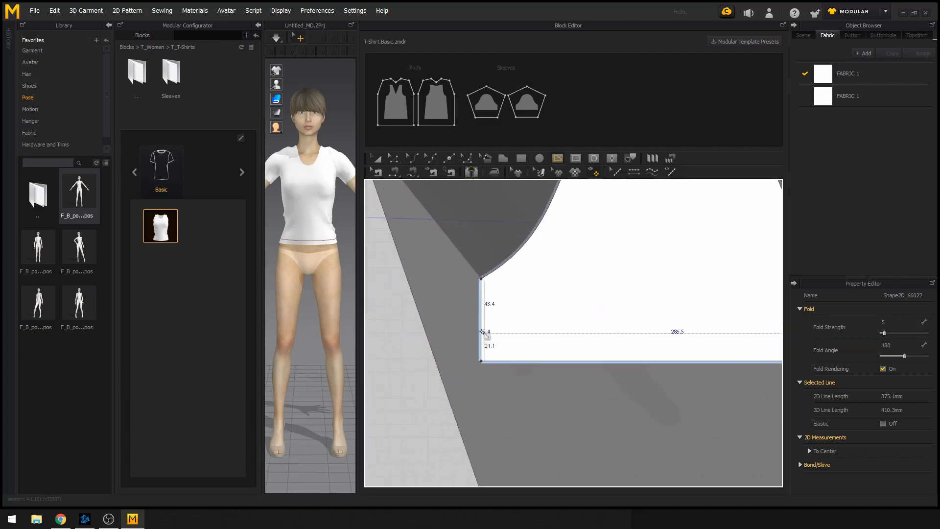
{"action": "scroll", "coordinate": [480, 334], "scroll_direction": "down", "scroll_amount": 3}
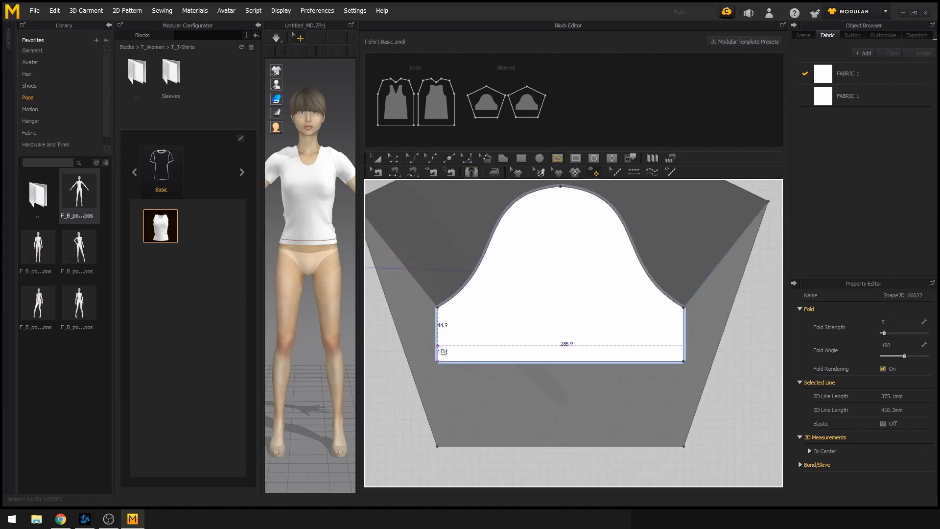
{"action": "left_click", "coordinate": [437, 345]}
{"action": "double_click", "coordinate": [684, 346]}
Apply Cut & Sew to the sleeve piece along the internal line above its hem
{"action": "scroll", "coordinate": [415, 361], "scroll_direction": "down", "scroll_amount": 5}
{"action": "middle_click_drag", "start_coordinate": [778, 365], "coordinate": [434, 303]}
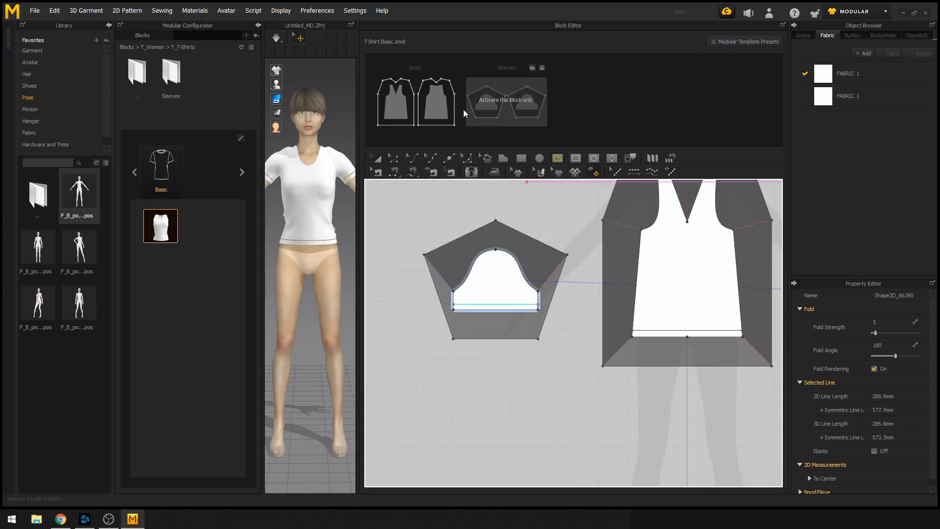
{"action": "scroll", "coordinate": [567, 311], "scroll_direction": "up", "scroll_amount": 4}
{"action": "scroll", "coordinate": [514, 329], "scroll_direction": "up", "scroll_amount": 2}
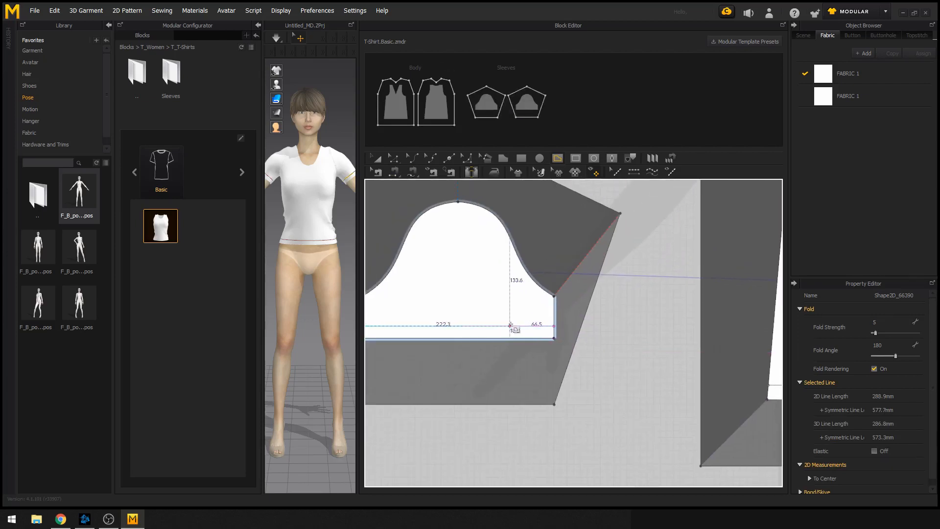
{"action": "middle_click_drag", "start_coordinate": [453, 323], "coordinate": [528, 340]}
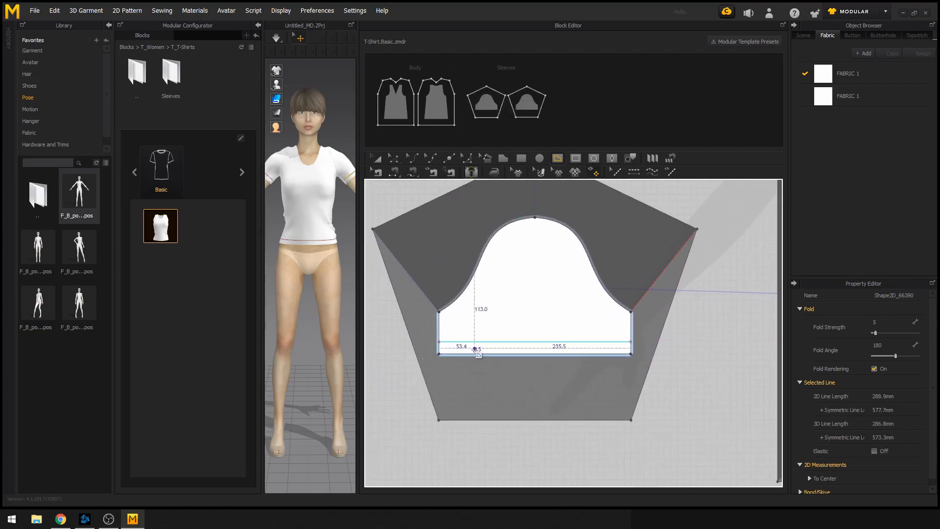
{"action": "left_click", "coordinate": [393, 158]}
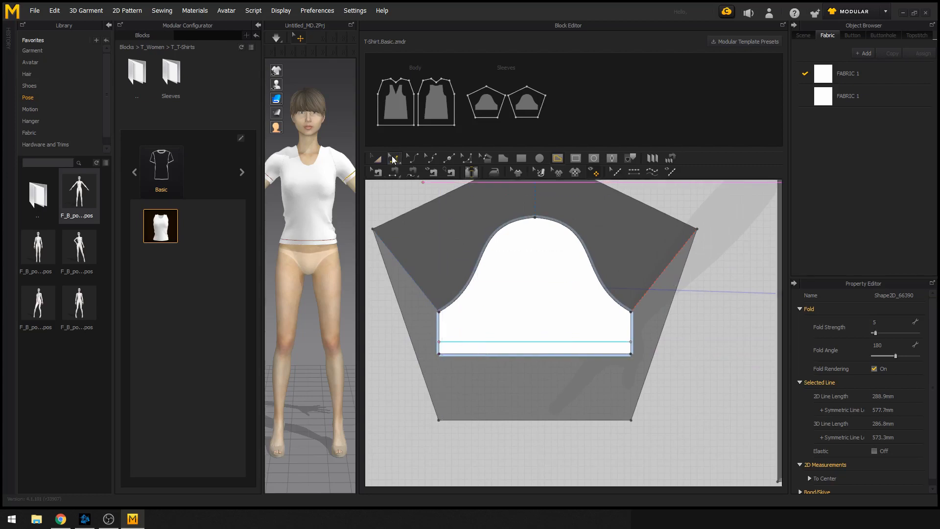
{"action": "scroll", "coordinate": [485, 392], "scroll_direction": "up", "scroll_amount": 3}
{"action": "right_click", "coordinate": [521, 305]}
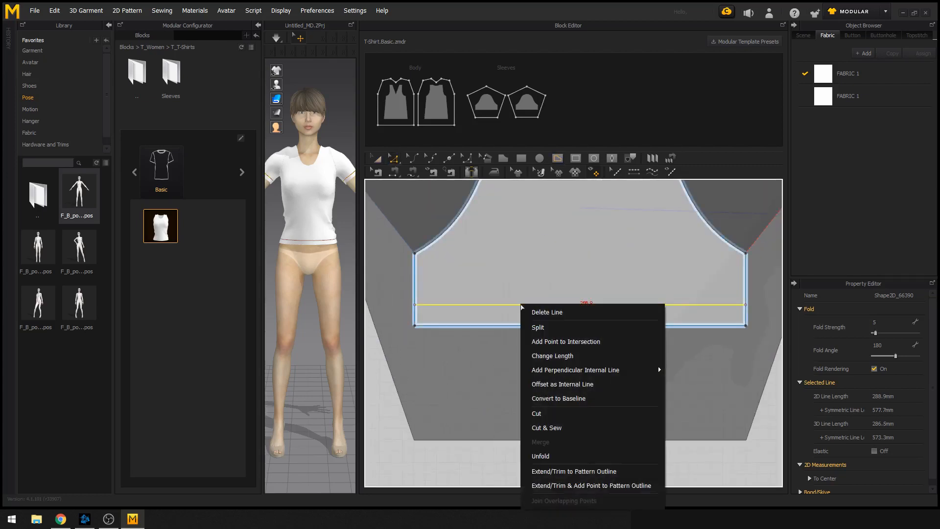
{"action": "left_click", "coordinate": [540, 430]}
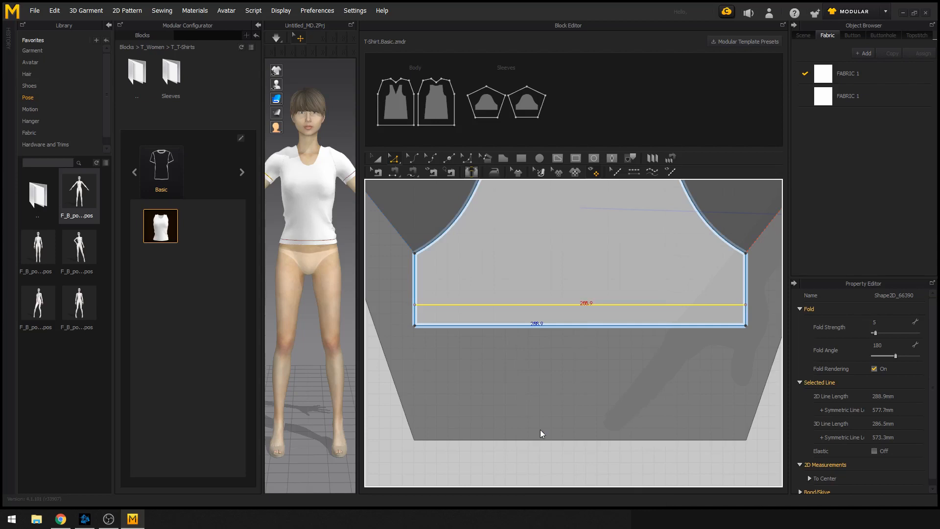
Apply Cut & Sew to the front body piece along the internal line above its hem
{"action": "scroll", "coordinate": [511, 331], "scroll_direction": "down", "scroll_amount": 3}
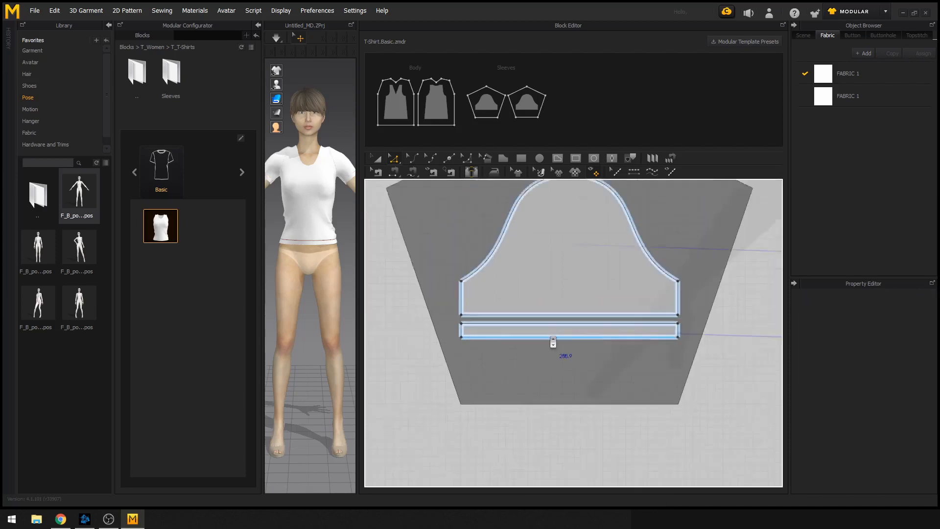
{"action": "scroll", "coordinate": [545, 340], "scroll_direction": "down", "scroll_amount": 2}
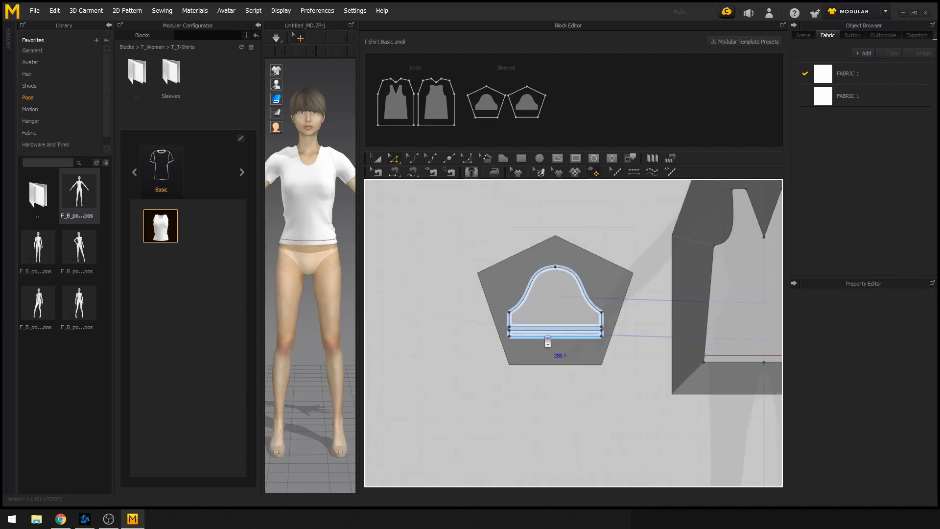
{"action": "scroll", "coordinate": [587, 343], "scroll_direction": "up", "scroll_amount": 5}
{"action": "left_click", "coordinate": [590, 323]}
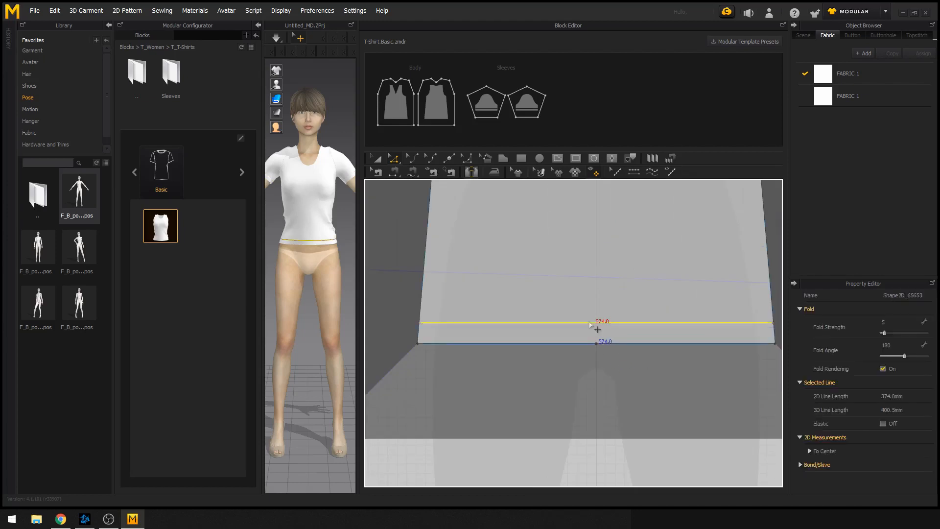
{"action": "right_click", "coordinate": [590, 323]}
{"action": "left_click", "coordinate": [623, 445]}
Apply Cut & Sew to the back body piece along the internal line above its hem
{"action": "scroll", "coordinate": [615, 384], "scroll_direction": "down", "scroll_amount": 5}
{"action": "middle_click_drag", "start_coordinate": [644, 384], "coordinate": [536, 380]}
{"action": "scroll", "coordinate": [614, 377], "scroll_direction": "up", "scroll_amount": 4}
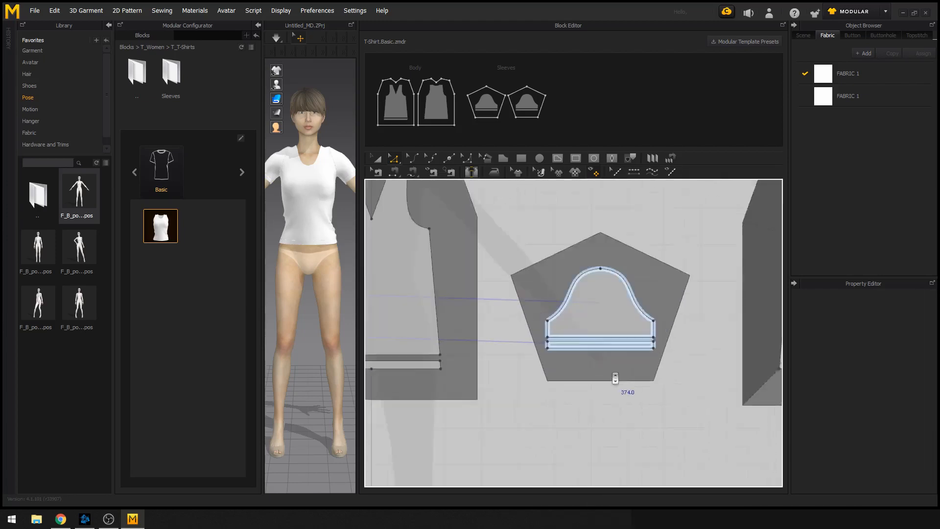
{"action": "middle_click_drag", "start_coordinate": [615, 377], "coordinate": [417, 377]}
{"action": "middle_click_drag", "start_coordinate": [628, 362], "coordinate": [483, 389]}
{"action": "scroll", "coordinate": [506, 362], "scroll_direction": "up", "scroll_amount": 2}
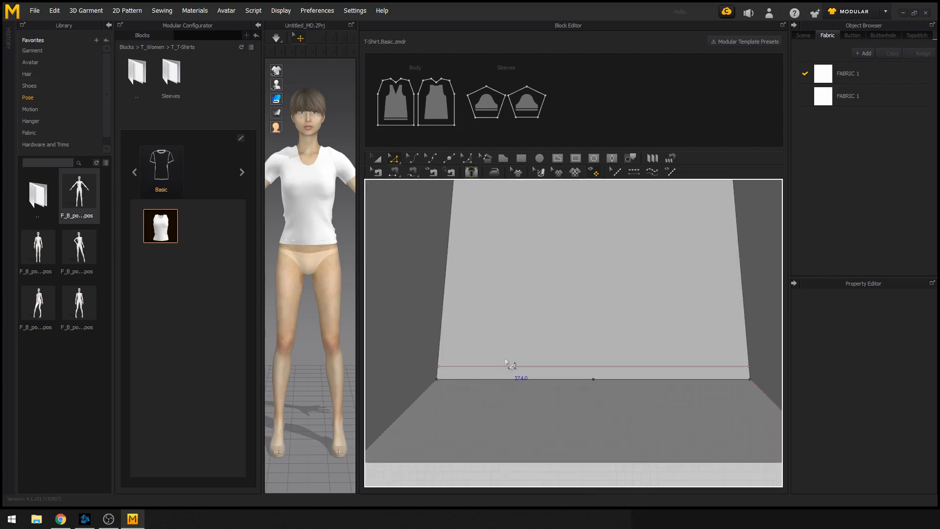
{"action": "left_click", "coordinate": [504, 366]}
{"action": "right_click", "coordinate": [505, 366]}
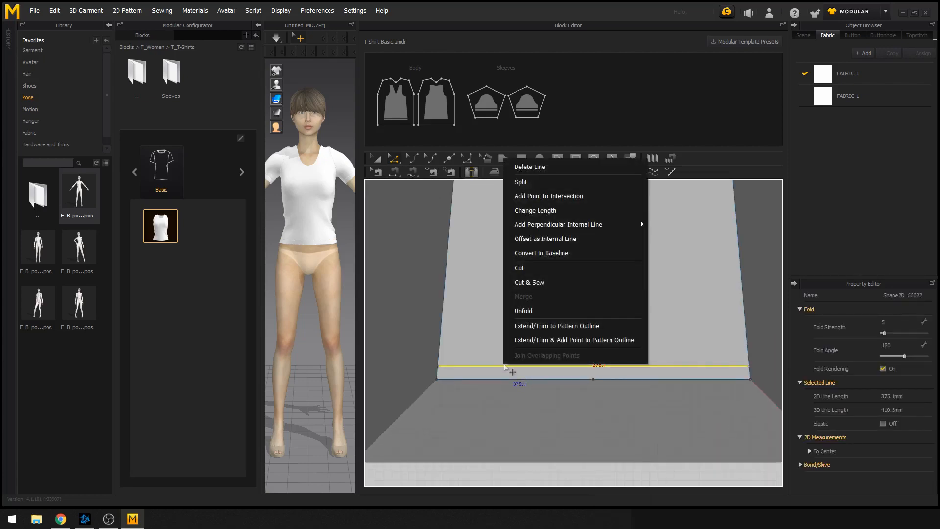
{"action": "left_click", "coordinate": [536, 283]}
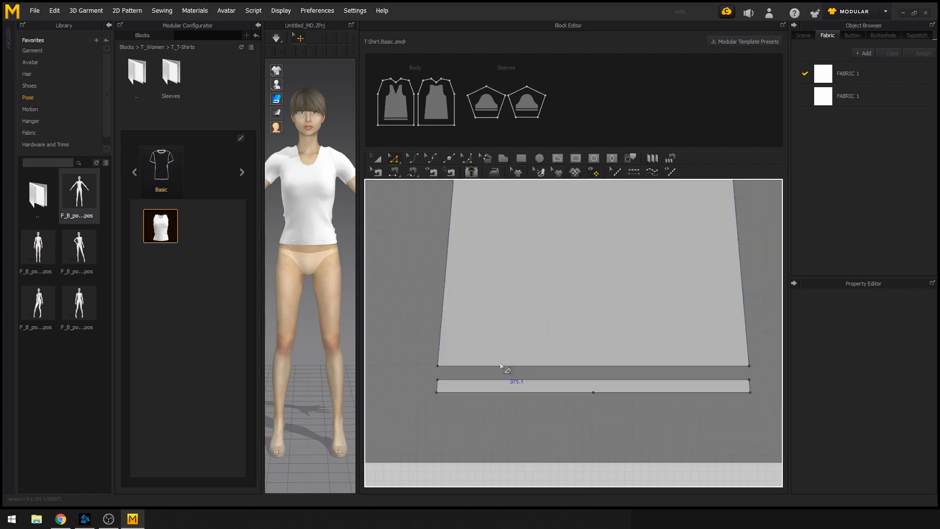
Compare the side edge lengths of the front and back body hem bands
{"action": "scroll", "coordinate": [513, 397], "scroll_direction": "down", "scroll_amount": 5}
{"action": "middle_click_drag", "start_coordinate": [514, 397], "coordinate": [710, 383]}
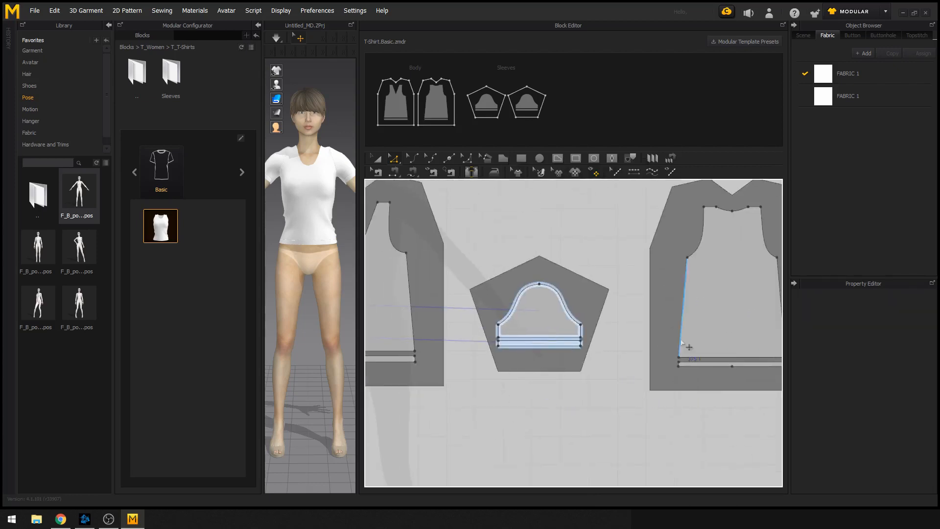
{"action": "scroll", "coordinate": [687, 346], "scroll_direction": "up", "scroll_amount": 5}
{"action": "middle_click_drag", "start_coordinate": [465, 393], "coordinate": [654, 360]}
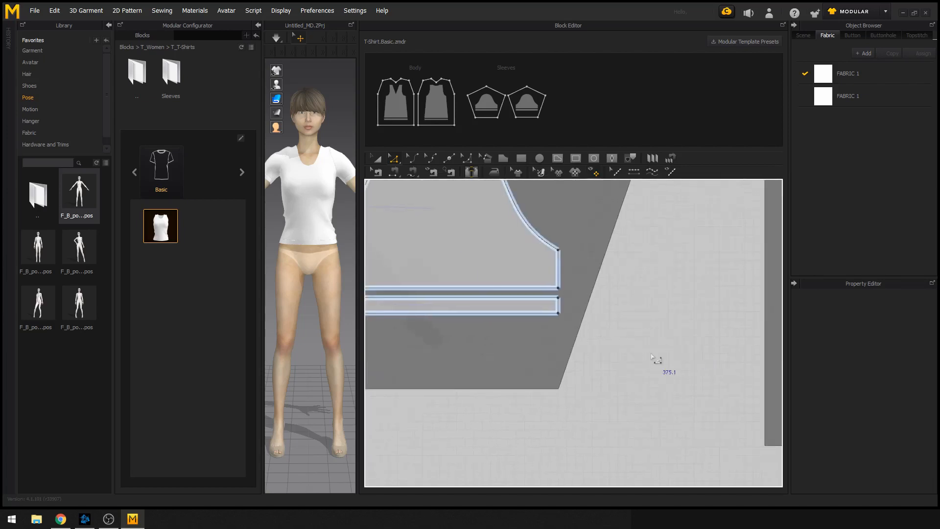
{"action": "scroll", "coordinate": [575, 373], "scroll_direction": "down", "scroll_amount": 3}
{"action": "middle_click_drag", "start_coordinate": [561, 361], "coordinate": [814, 362]}
{"action": "scroll", "coordinate": [537, 360], "scroll_direction": "up", "scroll_amount": 3}
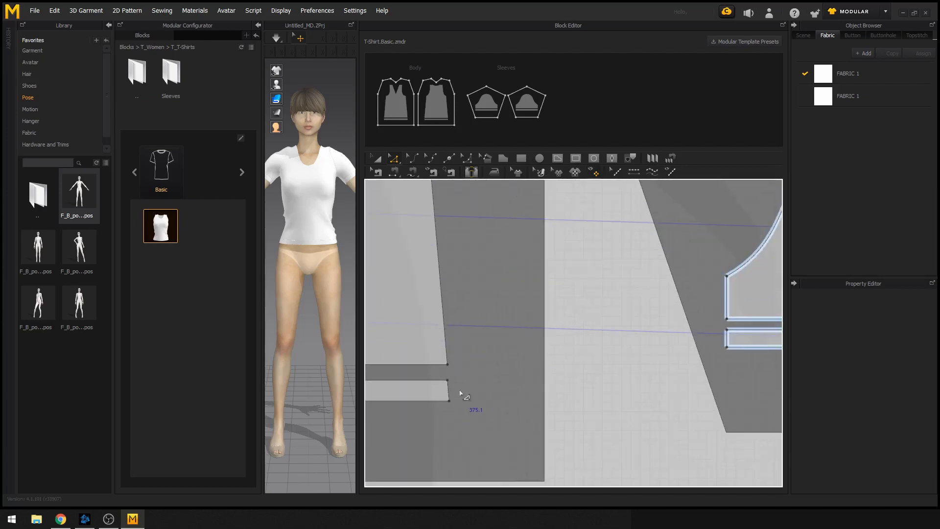
{"action": "left_click", "coordinate": [449, 394]}
{"action": "scroll", "coordinate": [641, 389], "scroll_direction": "down", "scroll_amount": 4}
{"action": "middle_click_drag", "start_coordinate": [653, 389], "coordinate": [579, 377]}
{"action": "scroll", "coordinate": [579, 376], "scroll_direction": "up", "scroll_amount": 3}
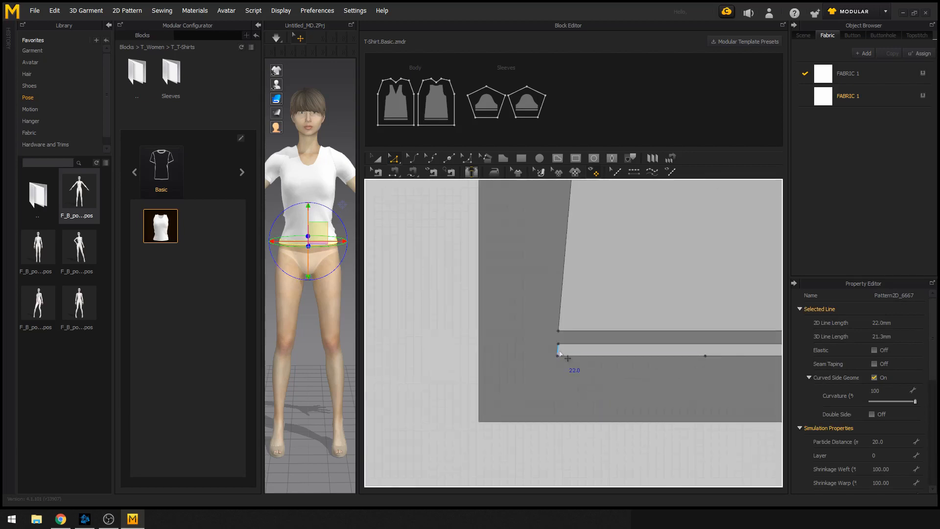
Undo the Cut & Sew on the back body piece
{"action": "scroll", "coordinate": [567, 365], "scroll_direction": "down", "scroll_amount": 4}
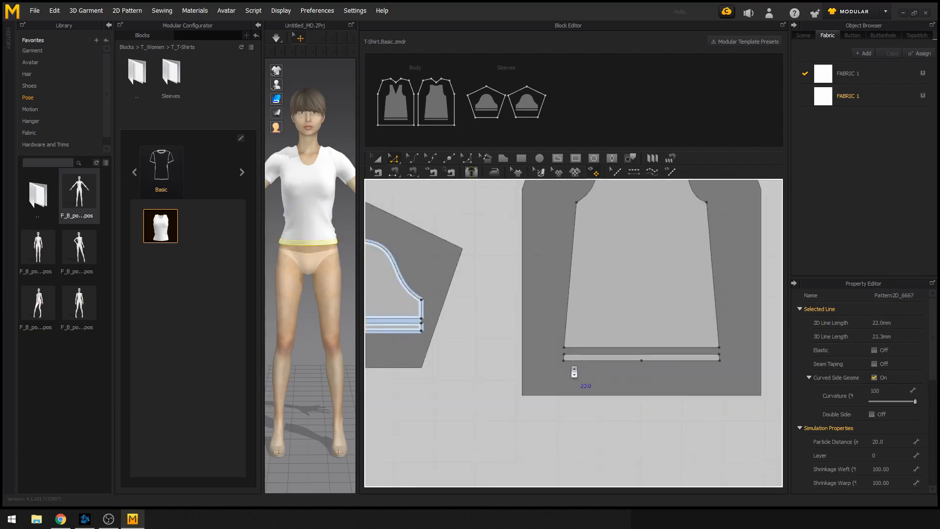
{"action": "left_click", "coordinate": [574, 372]}
{"action": "left_click", "coordinate": [576, 369]}
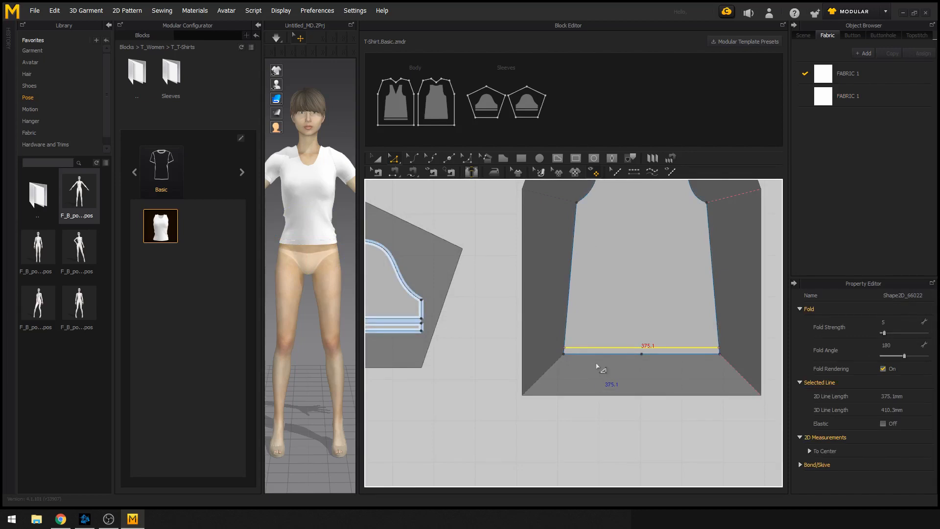
Move the back body piece's horizontal internal line up to about 22 mm above its hem
{"action": "scroll", "coordinate": [598, 367], "scroll_direction": "up", "scroll_amount": 3}
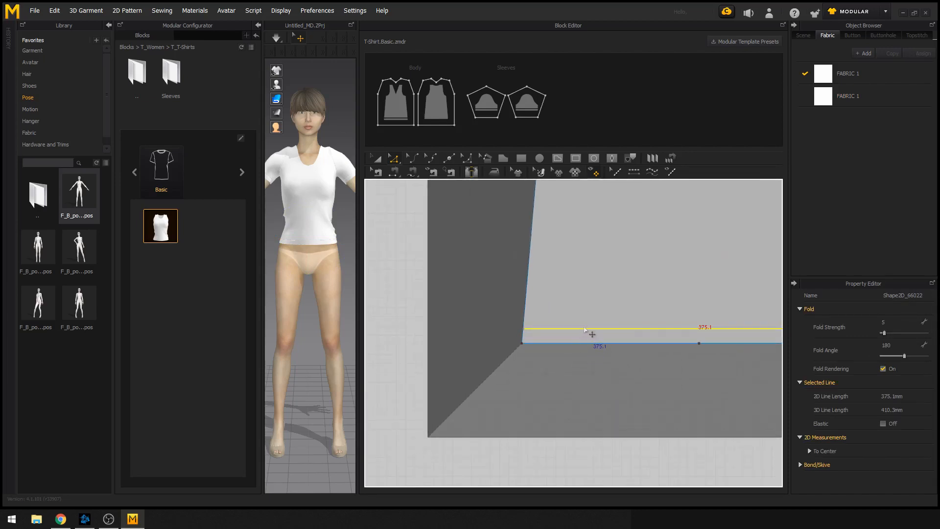
{"action": "left_click", "coordinate": [594, 369]}
{"action": "left_click", "coordinate": [595, 328]}
{"action": "left_click_drag", "start_coordinate": [593, 326], "coordinate": [594, 324]}
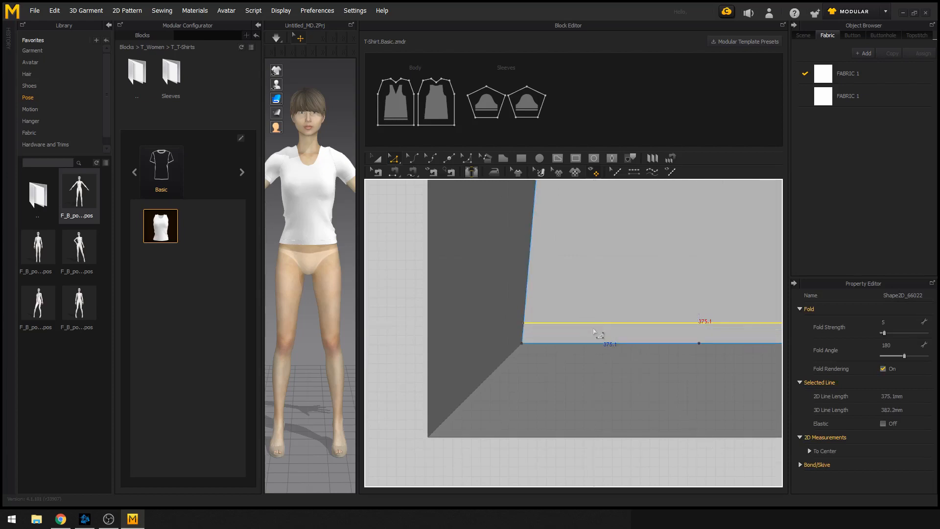
{"action": "left_click", "coordinate": [522, 336]}
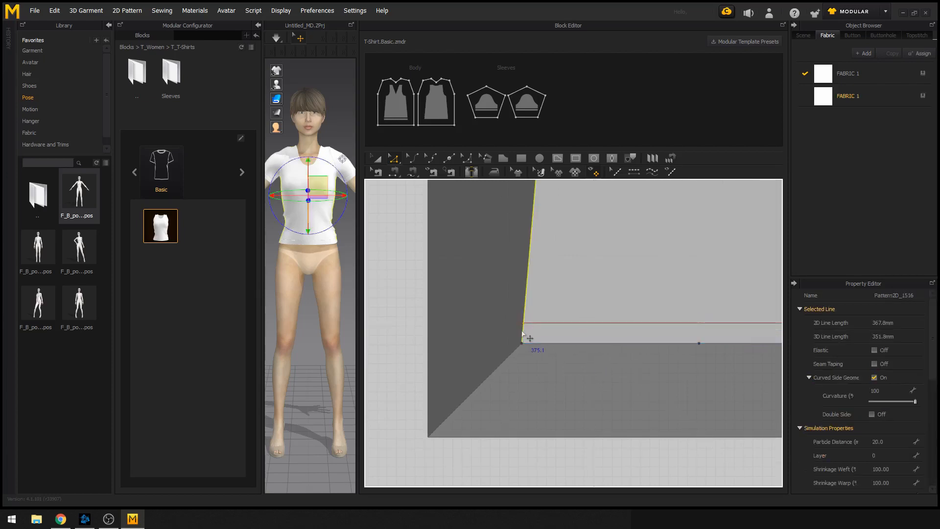
Cut and sew the back body piece along its raised internal line and check the new hem band's side edge length
{"action": "left_click", "coordinate": [551, 325]}
{"action": "scroll", "coordinate": [552, 328], "scroll_direction": "down", "scroll_amount": 3}
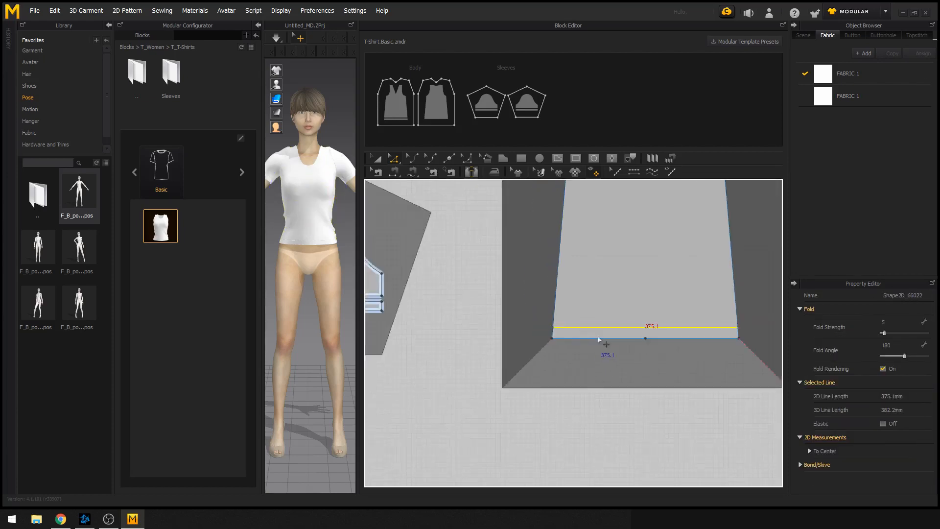
{"action": "right_click", "coordinate": [563, 332]}
{"action": "left_click", "coordinate": [603, 249]}
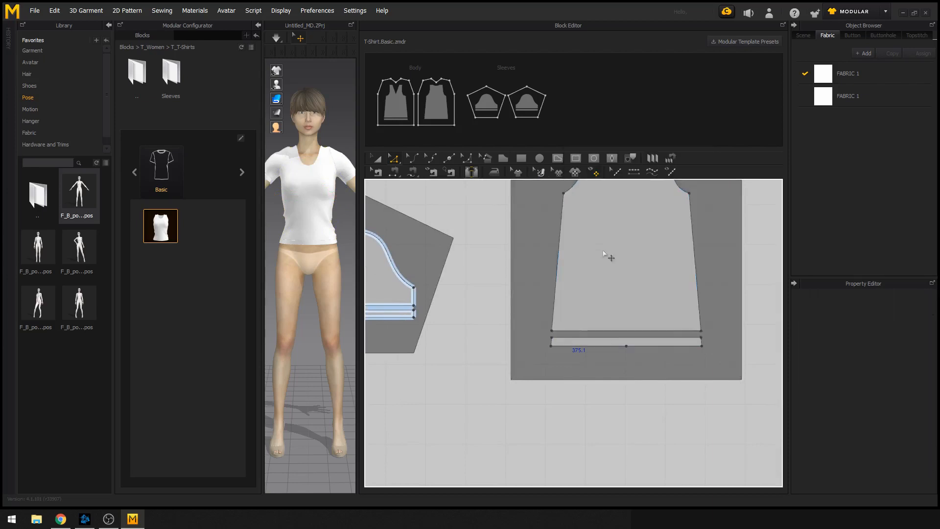
{"action": "scroll", "coordinate": [563, 359], "scroll_direction": "up", "scroll_amount": 5}
{"action": "left_click", "coordinate": [524, 290]}
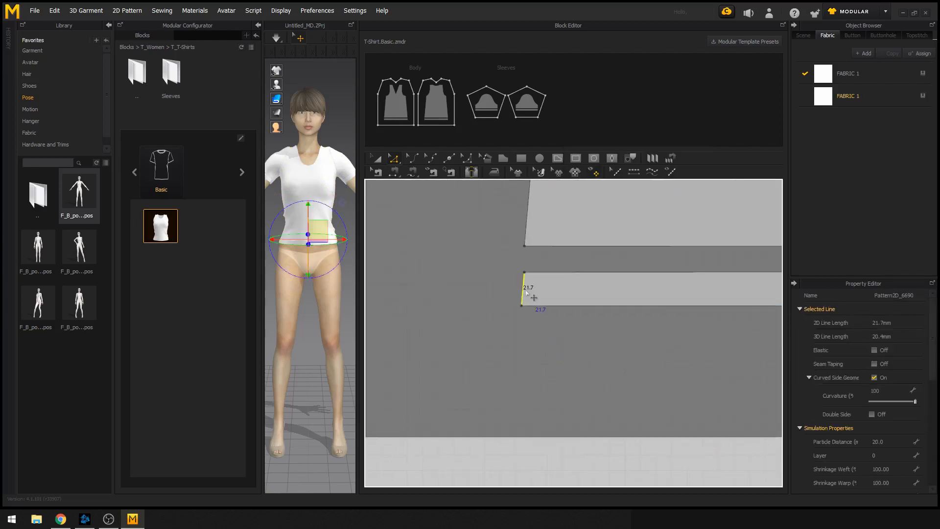
{"action": "scroll", "coordinate": [524, 345], "scroll_direction": "down", "scroll_amount": 6}
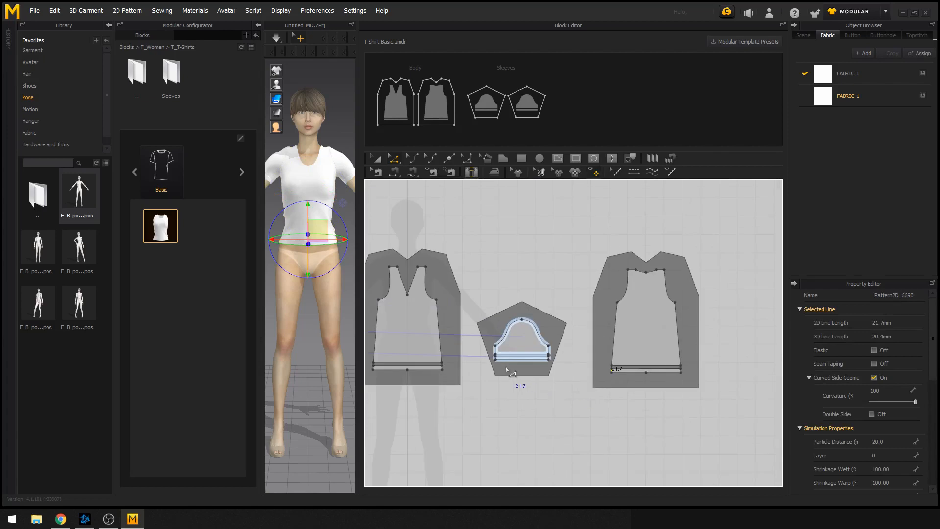
{"action": "middle_click_drag", "start_coordinate": [506, 371], "coordinate": [563, 376]}
{"action": "scroll", "coordinate": [564, 376], "scroll_direction": "down", "scroll_amount": 2}
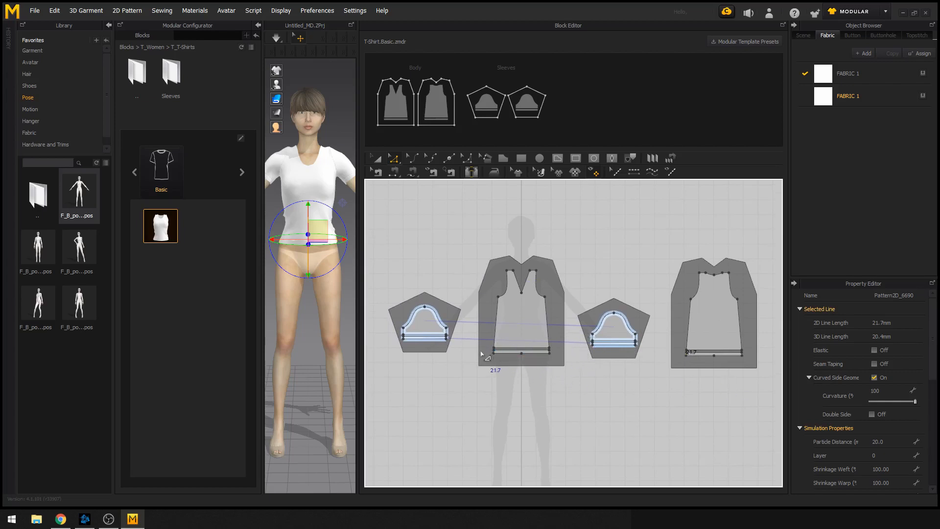
{"action": "middle_click_drag", "start_coordinate": [480, 353], "coordinate": [495, 351]}
{"action": "scroll", "coordinate": [546, 328], "scroll_direction": "up", "scroll_amount": 2}
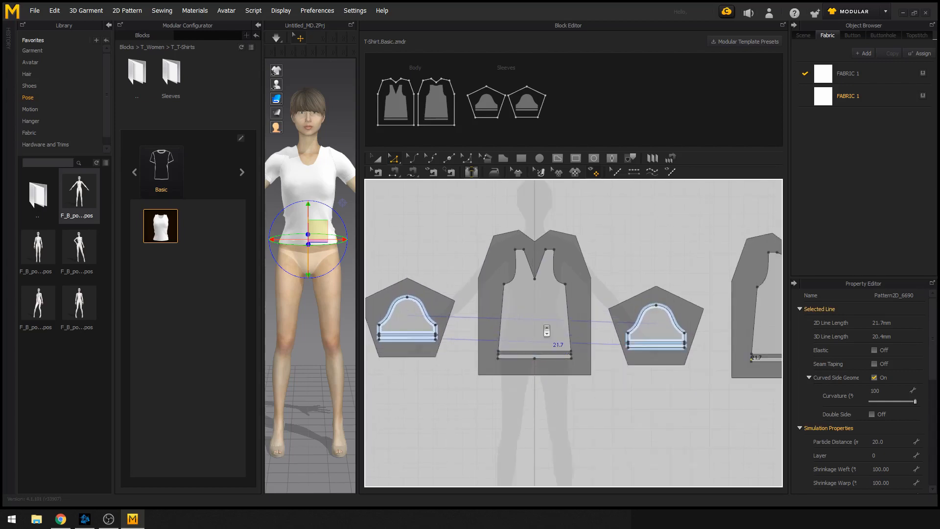
{"action": "scroll", "coordinate": [567, 341], "scroll_direction": "down", "scroll_amount": 1}
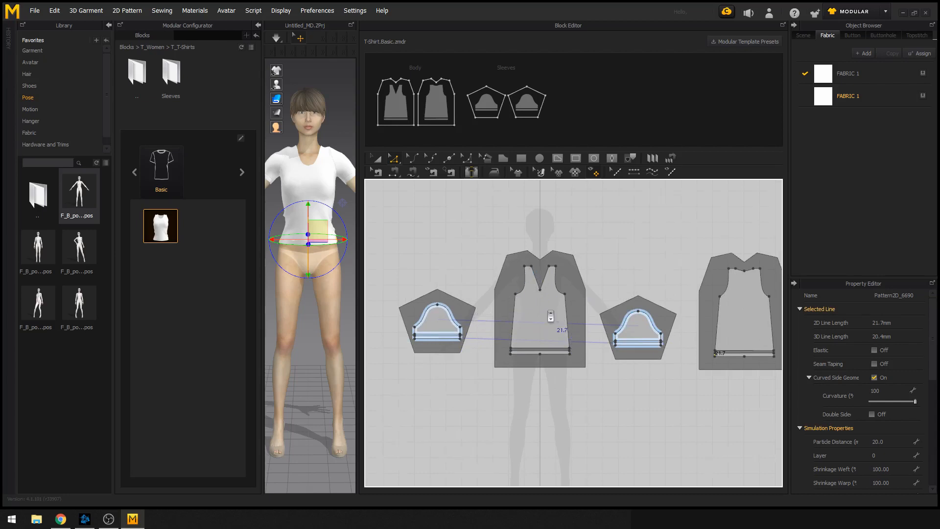
Sew both V-neckline edges of the front body piece to the matching neckline edges of its surrounding block outline
{"action": "scroll", "coordinate": [551, 315], "scroll_direction": "up", "scroll_amount": 5}
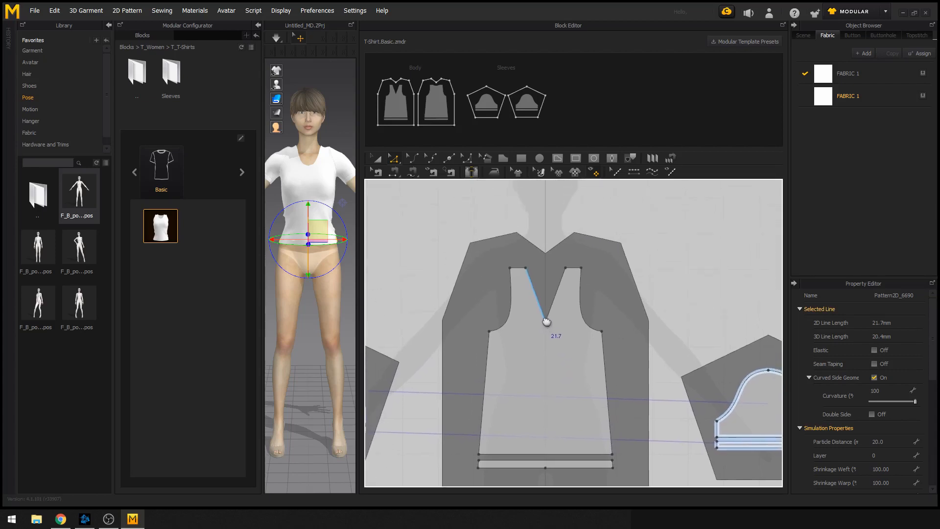
{"action": "left_click", "coordinate": [394, 172]}
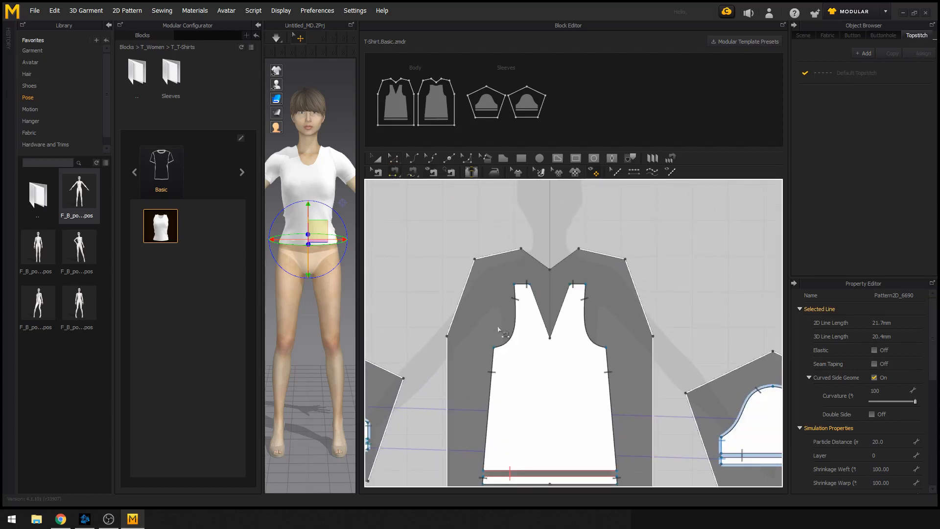
{"action": "scroll", "coordinate": [559, 392], "scroll_direction": "down", "scroll_amount": 3}
{"action": "scroll", "coordinate": [563, 389], "scroll_direction": "up", "scroll_amount": 5}
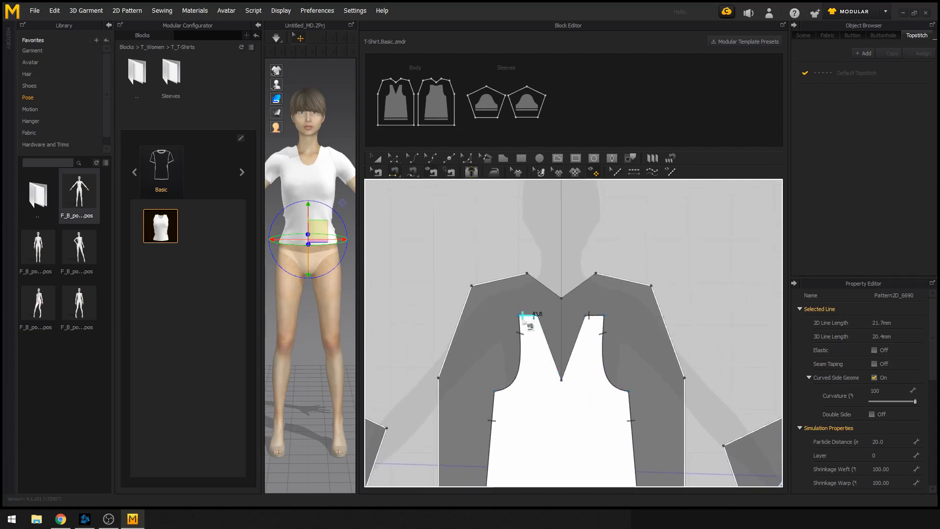
{"action": "scroll", "coordinate": [565, 319], "scroll_direction": "down", "scroll_amount": 1}
{"action": "scroll", "coordinate": [553, 323], "scroll_direction": "up", "scroll_amount": 3}
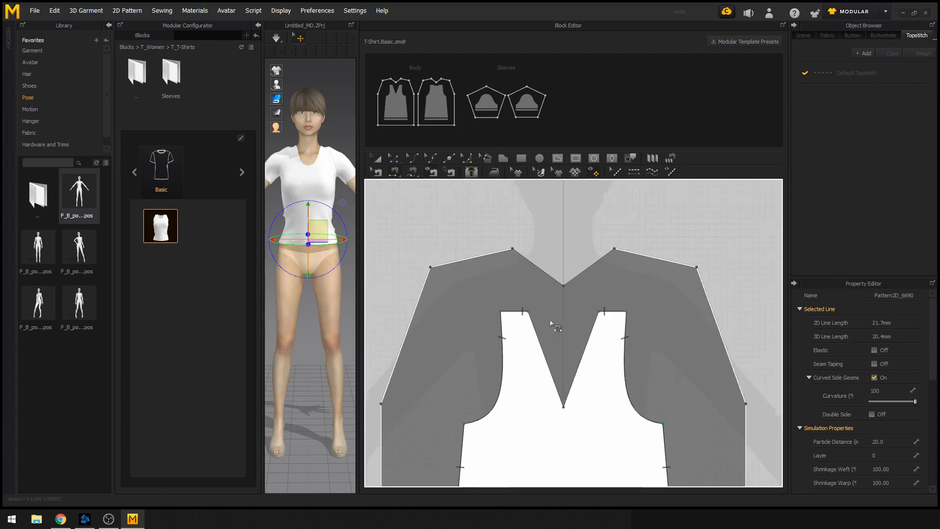
{"action": "right_click_drag", "start_coordinate": [550, 325], "coordinate": [571, 345]}
{"action": "left_click", "coordinate": [553, 353]}
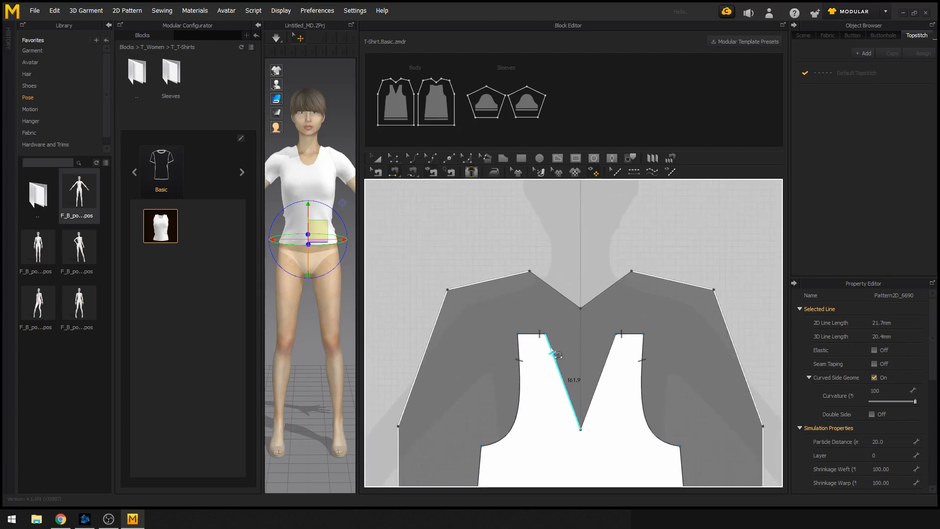
{"action": "left_click", "coordinate": [547, 291]}
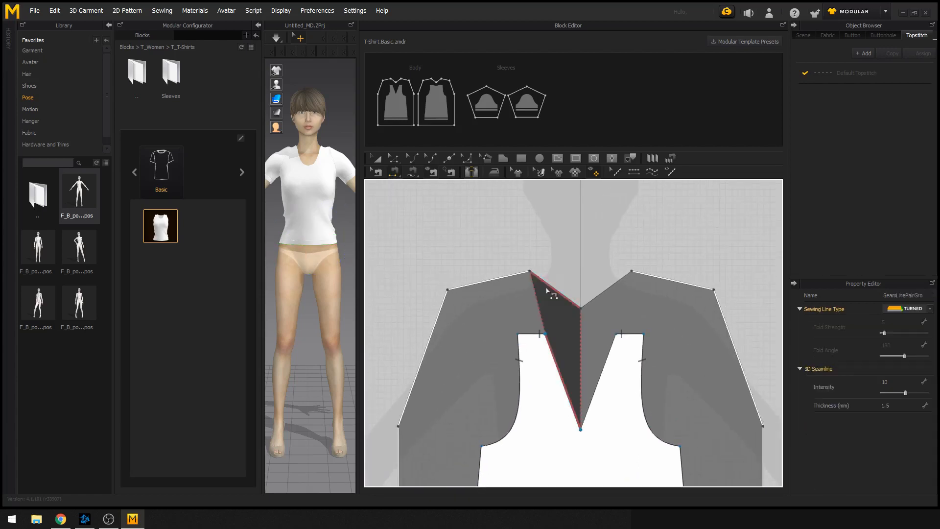
{"action": "left_click", "coordinate": [612, 337]}
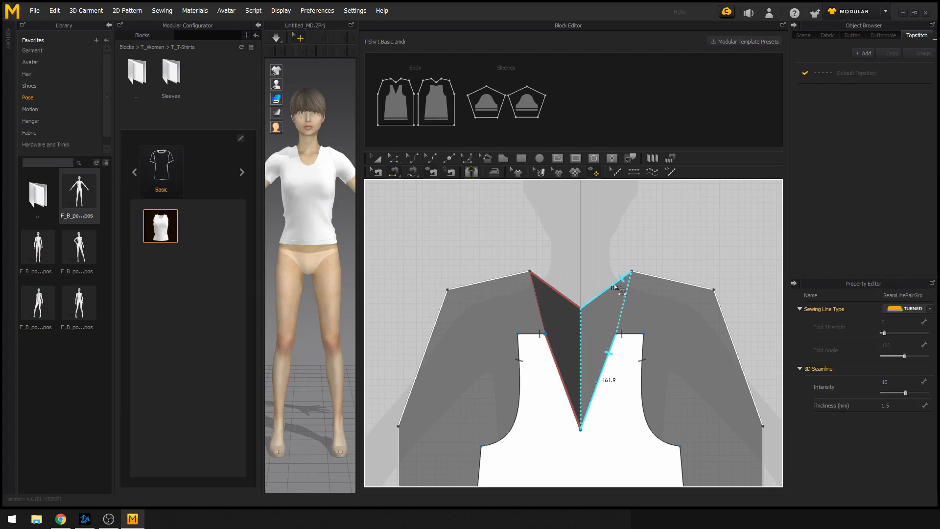
{"action": "left_click", "coordinate": [616, 288]}
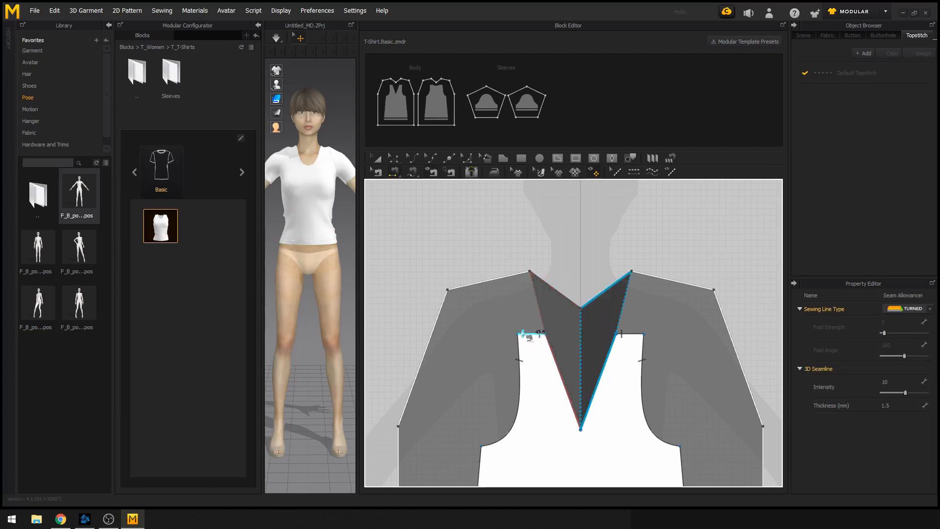
Sew both shoulder edges of the front body piece to the matching shoulder edges of the block outline
{"action": "left_click", "coordinate": [523, 333]}
{"action": "left_click", "coordinate": [474, 288]}
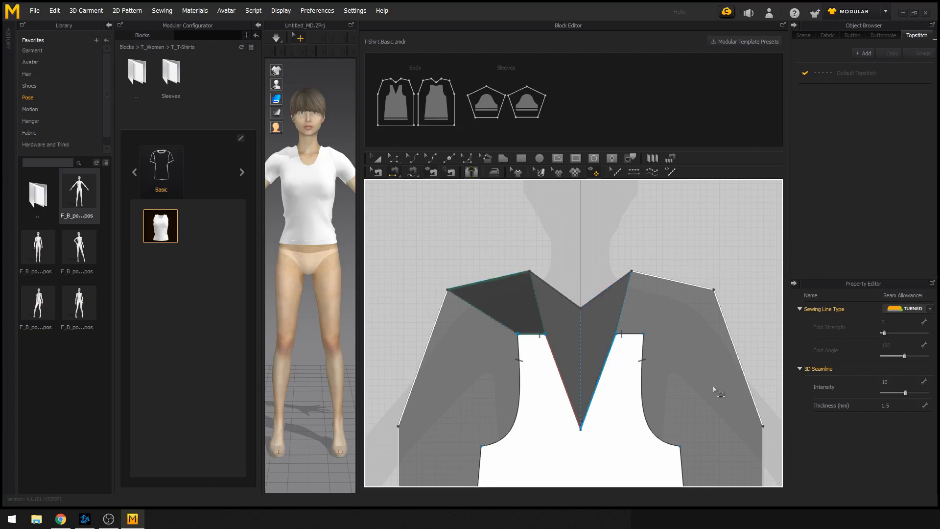
{"action": "left_click", "coordinate": [645, 335]}
{"action": "left_click", "coordinate": [697, 289]}
Sew the front body piece's left-hand armhole edge to the adjacent armhole edge of the block outline
{"action": "right_click_drag", "start_coordinate": [625, 420], "coordinate": [676, 306]}
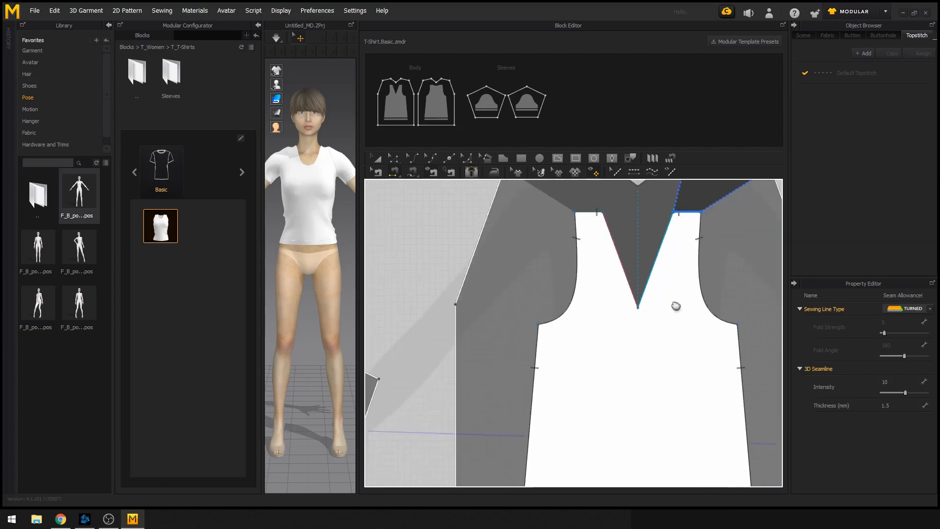
{"action": "scroll", "coordinate": [615, 336], "scroll_direction": "down", "scroll_amount": 2}
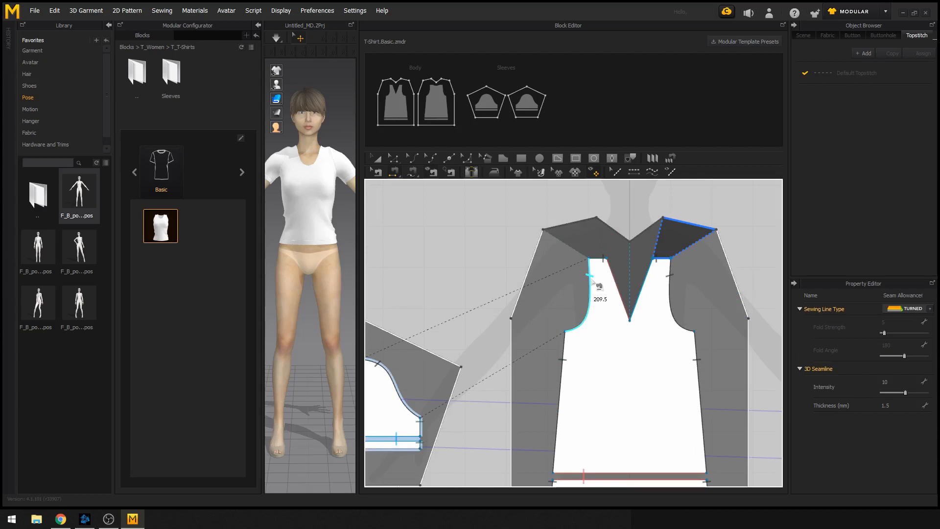
{"action": "left_click", "coordinate": [538, 247]}
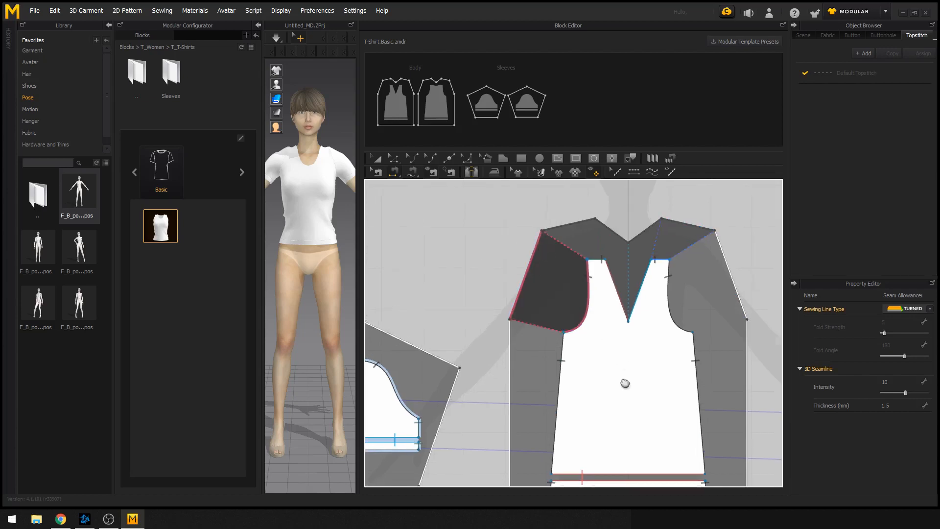
Sew the front body piece's right-hand armhole edge to the adjacent armhole edge of the block outline
{"action": "right_click_drag", "start_coordinate": [623, 382], "coordinate": [566, 388]}
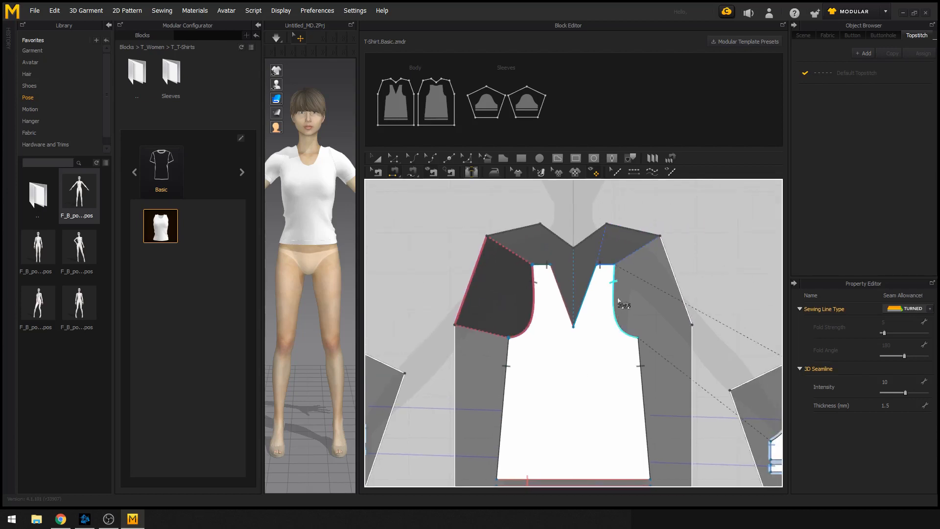
{"action": "left_click", "coordinate": [672, 267]}
Sew the left-hand side edges of the front body piece and its hem band together to the block outline's single left-hand side edge
{"action": "right_click_drag", "start_coordinate": [605, 372], "coordinate": [654, 264]}
{"action": "scroll", "coordinate": [623, 306], "scroll_direction": "up", "scroll_amount": 2}
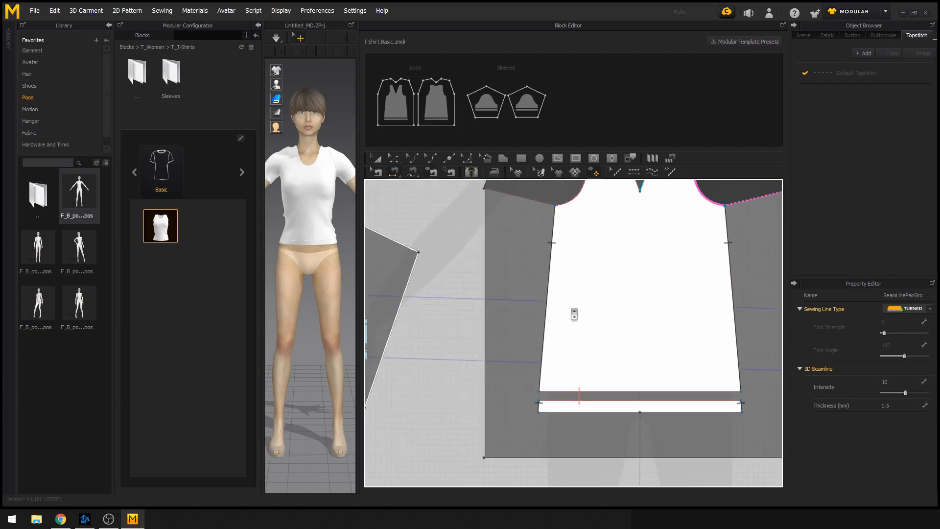
{"action": "right_click_drag", "start_coordinate": [574, 312], "coordinate": [533, 320]}
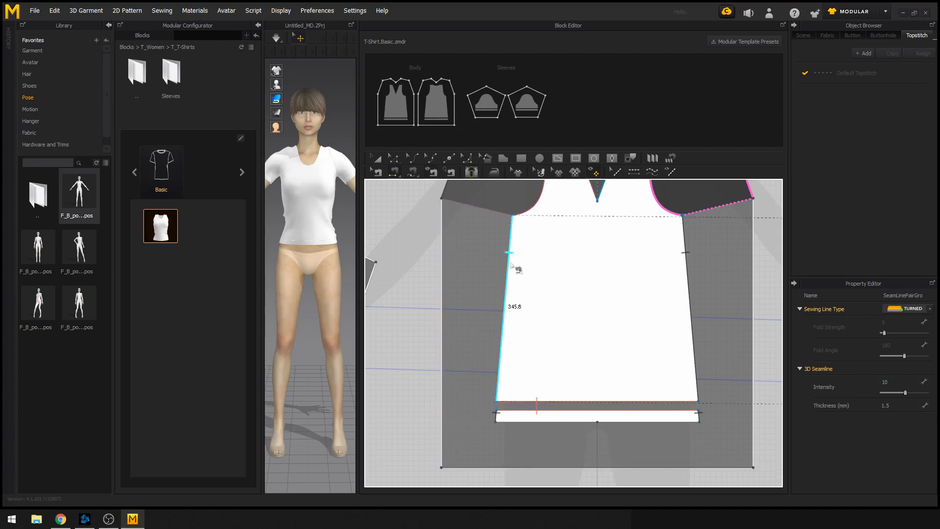
{"action": "left_click", "coordinate": [441, 229]}
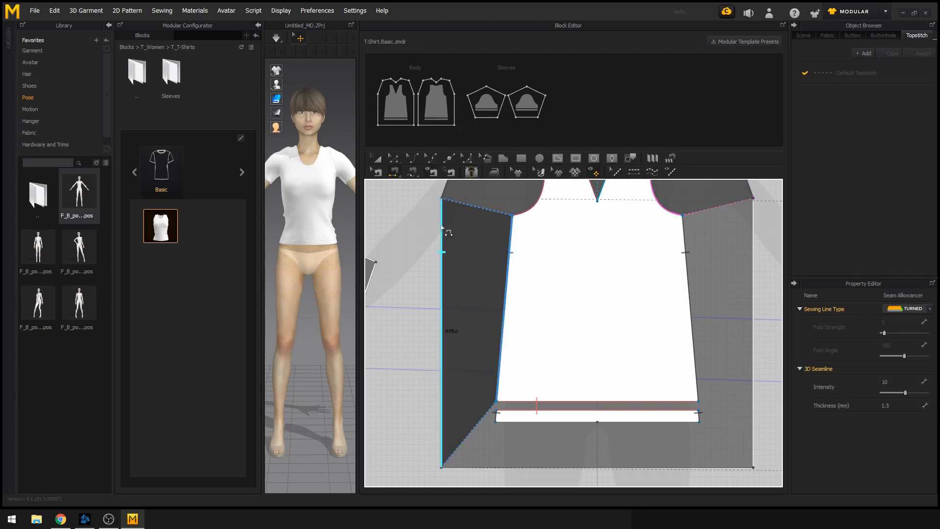
{"action": "left_click", "coordinate": [442, 235]}
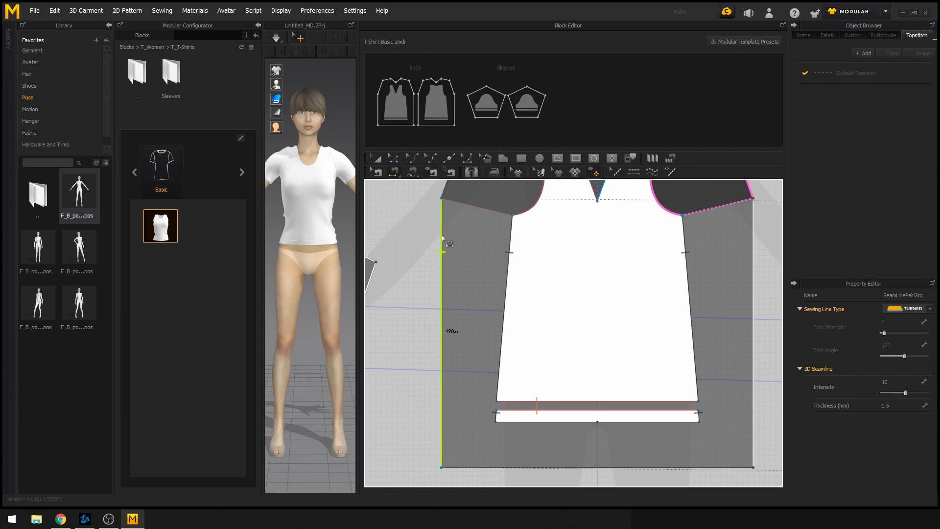
{"action": "left_click", "coordinate": [442, 238]}
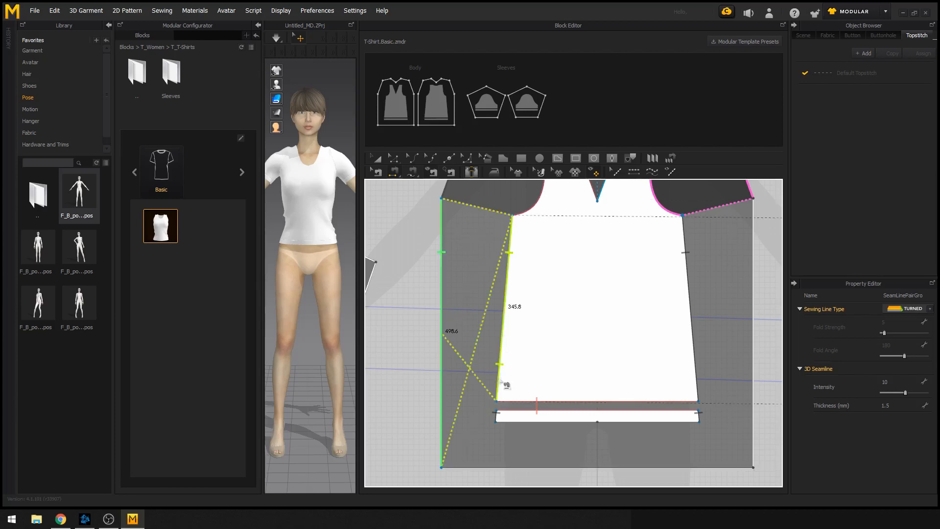
{"action": "left_click", "coordinate": [499, 388]}
{"action": "left_click", "coordinate": [496, 415]}
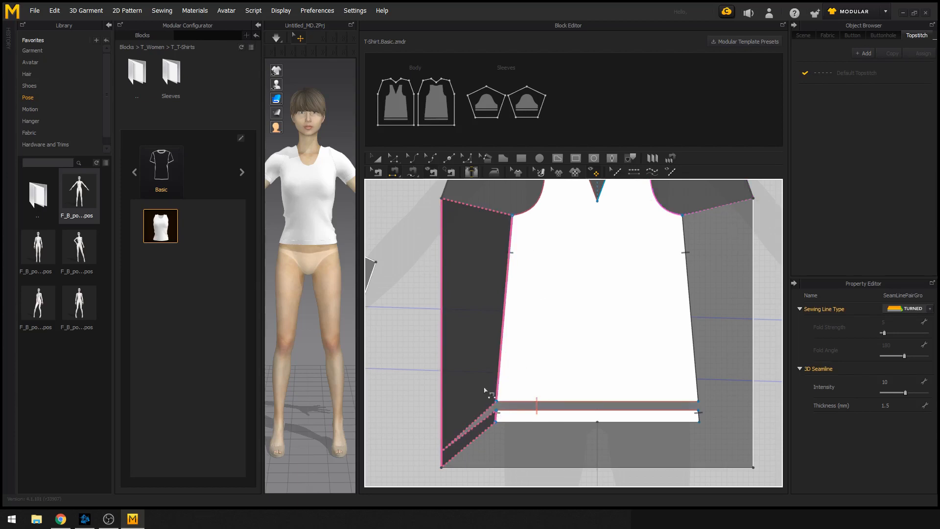
Sew the right-hand side edges of the front body piece and its hem band together to the block outline's single right-hand side edge
{"action": "scroll", "coordinate": [484, 390], "scroll_direction": "down", "scroll_amount": 2}
{"action": "right_click_drag", "start_coordinate": [609, 350], "coordinate": [484, 354]}
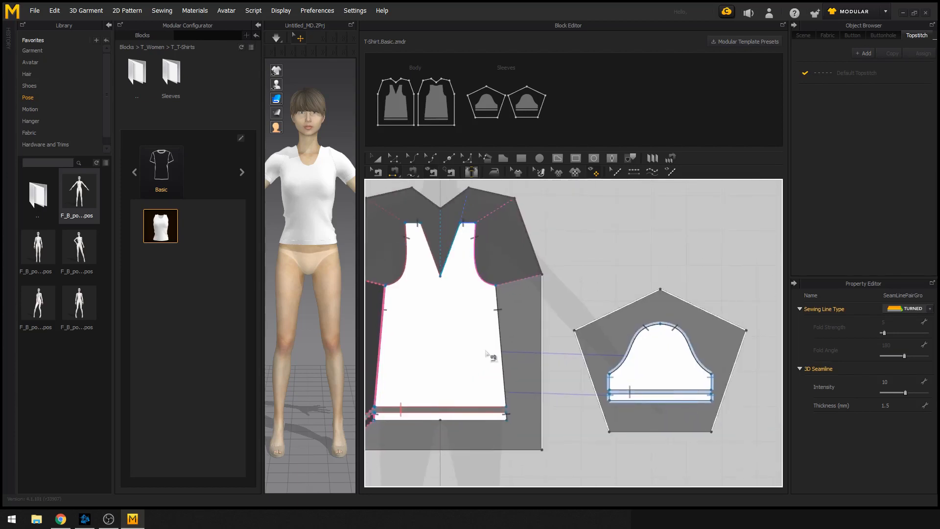
{"action": "scroll", "coordinate": [487, 354], "scroll_direction": "up", "scroll_amount": 1}
{"action": "scroll", "coordinate": [509, 356], "scroll_direction": "up", "scroll_amount": 1}
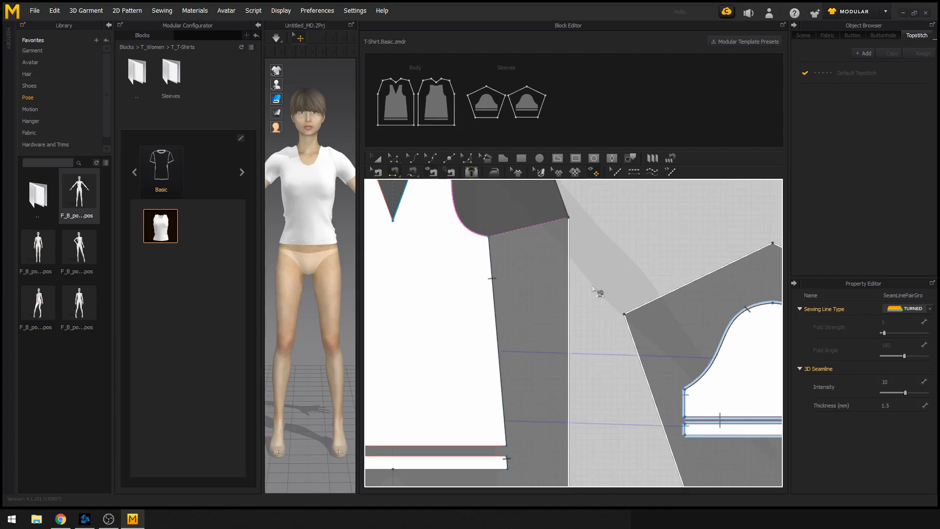
{"action": "left_click", "coordinate": [569, 263]}
{"action": "left_click", "coordinate": [494, 275]}
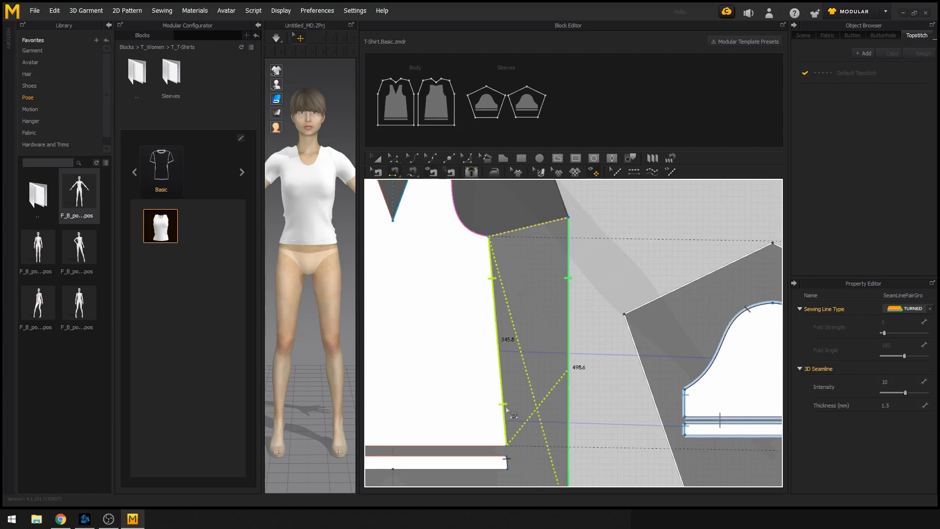
{"action": "left_click", "coordinate": [509, 462]}
{"action": "key", "text": "Return"}
Sew both halves of the back body piece's neckline to the matching neckline edges of its surrounding block outline
{"action": "scroll", "coordinate": [483, 387], "scroll_direction": "down", "scroll_amount": 3}
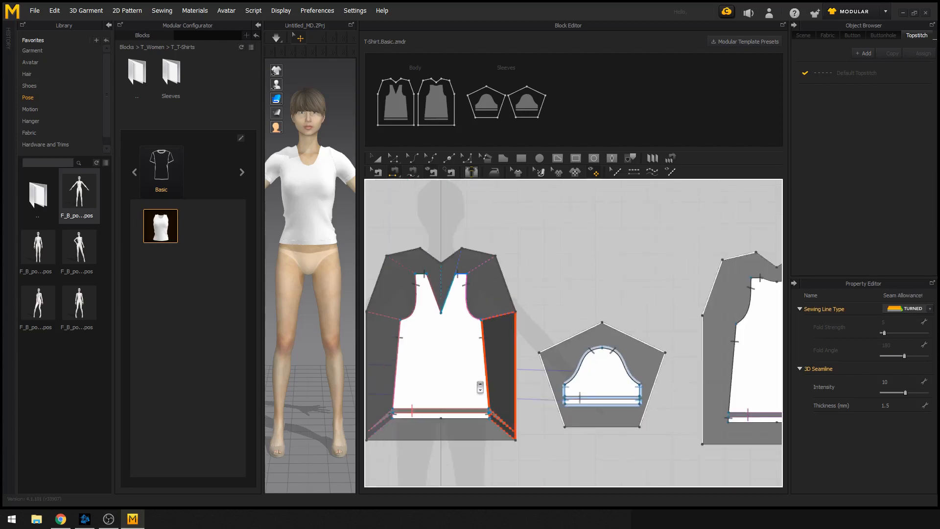
{"action": "middle_click_drag", "start_coordinate": [483, 387], "coordinate": [541, 349]}
{"action": "scroll", "coordinate": [540, 253], "scroll_direction": "up", "scroll_amount": 1}
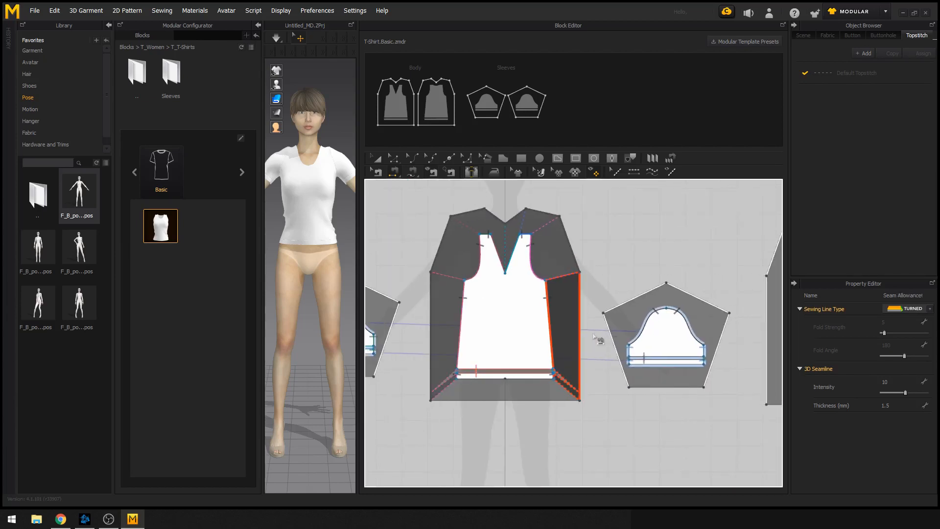
{"action": "middle_click_drag", "start_coordinate": [780, 338], "coordinate": [567, 344]}
{"action": "scroll", "coordinate": [566, 344], "scroll_direction": "up", "scroll_amount": 4}
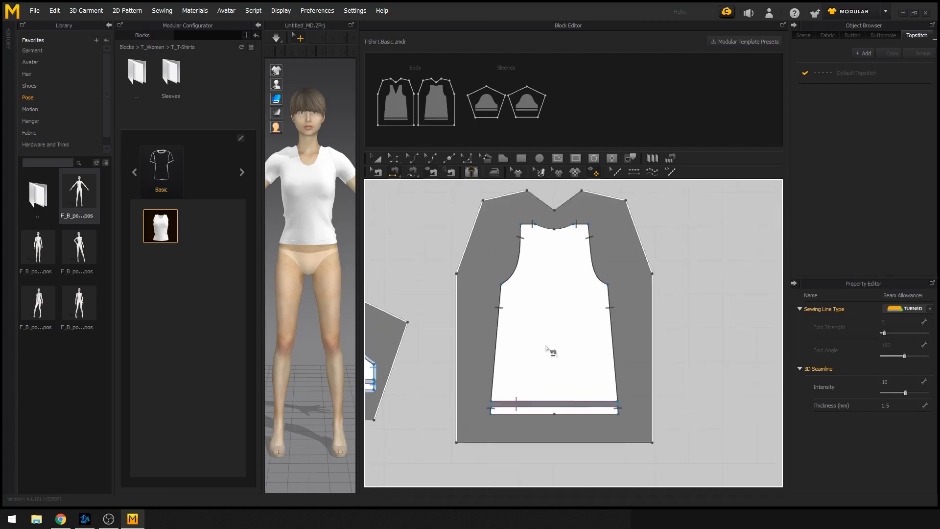
{"action": "scroll", "coordinate": [573, 342], "scroll_direction": "down", "scroll_amount": 1}
{"action": "middle_click_drag", "start_coordinate": [571, 325], "coordinate": [543, 390]}
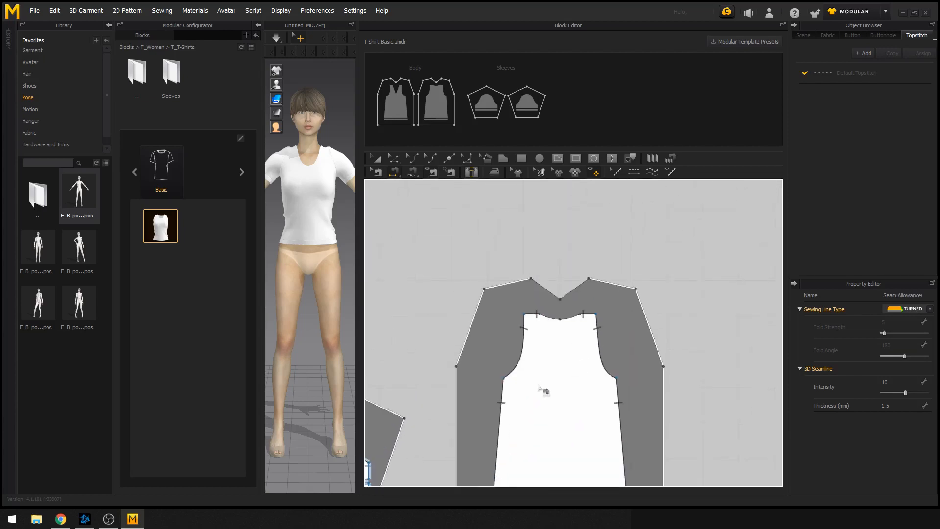
{"action": "scroll", "coordinate": [543, 390], "scroll_direction": "up", "scroll_amount": 2}
{"action": "left_click", "coordinate": [556, 273]}
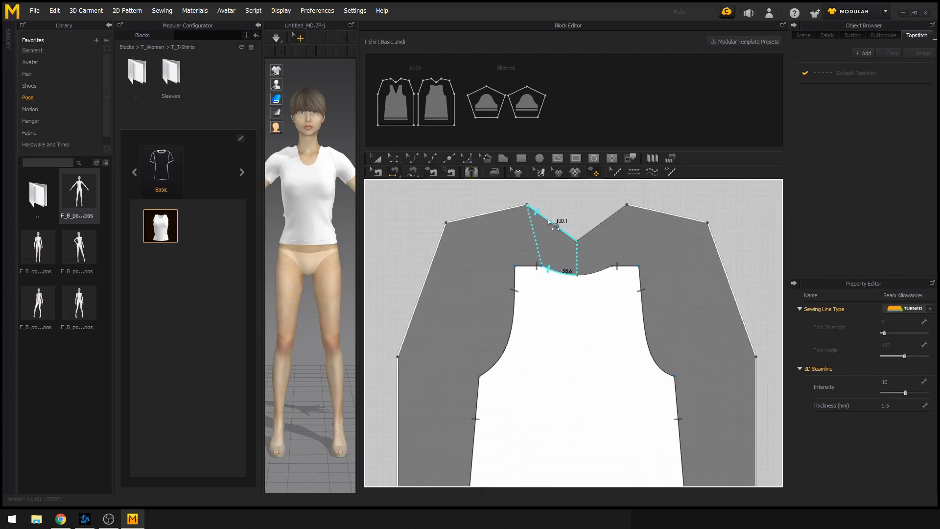
{"action": "left_click", "coordinate": [549, 219]}
{"action": "left_click", "coordinate": [609, 269]}
{"action": "left_click", "coordinate": [617, 221]}
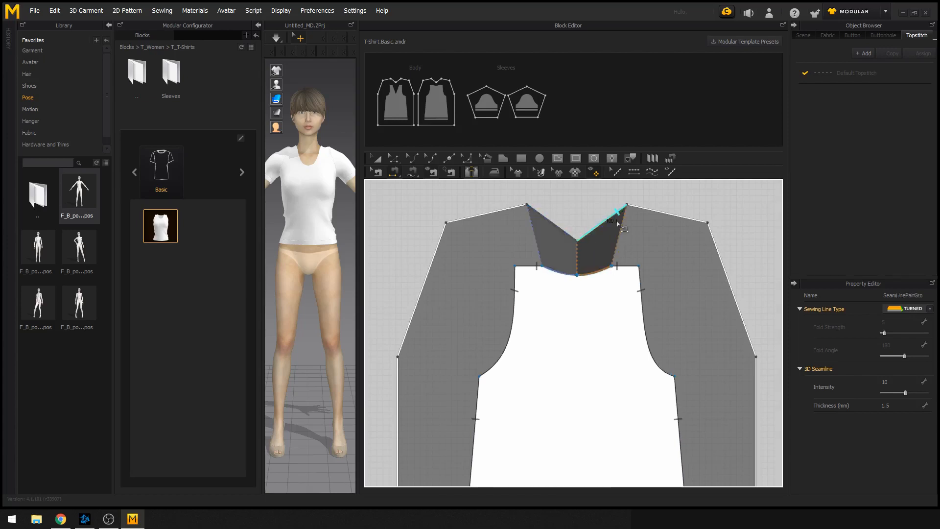
Sew both shoulder edges and both armhole edges of the back body piece to the matching edges of the block outline
{"action": "left_click", "coordinate": [624, 266]}
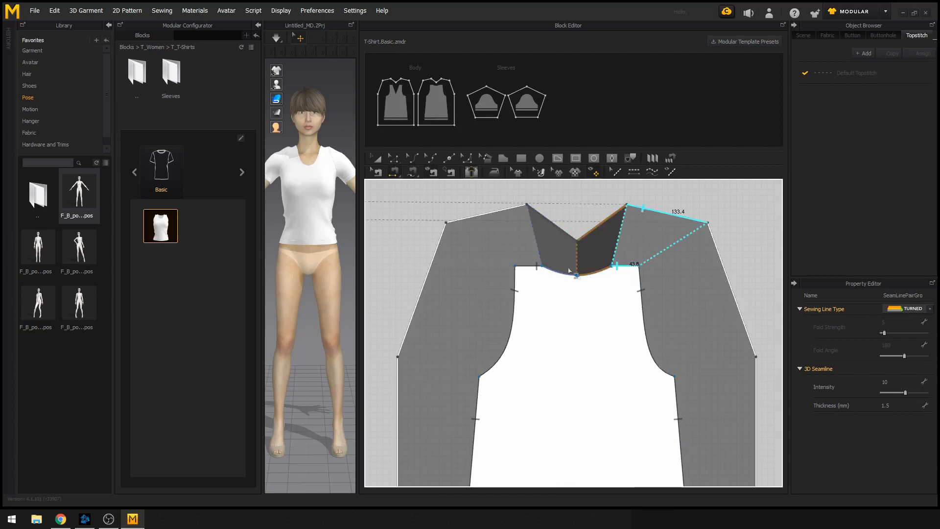
{"action": "left_click", "coordinate": [541, 268]}
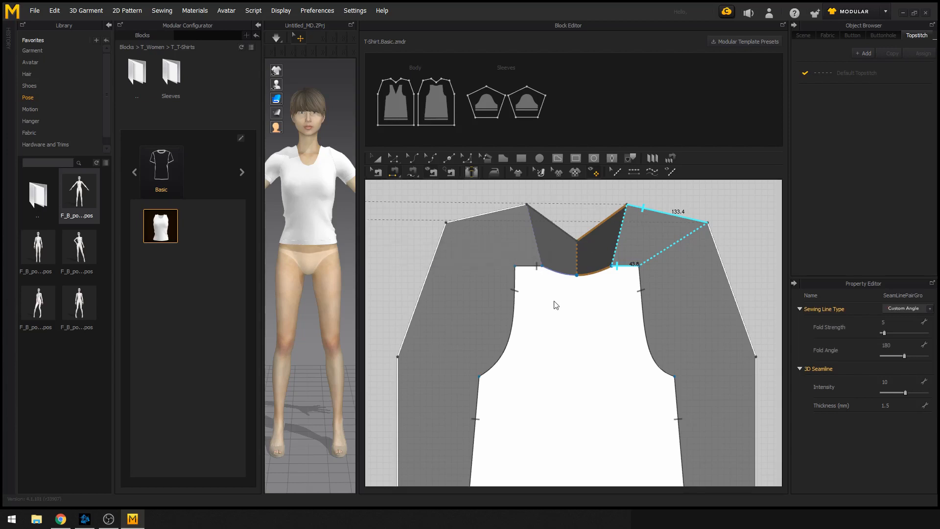
{"action": "left_click", "coordinate": [536, 266]}
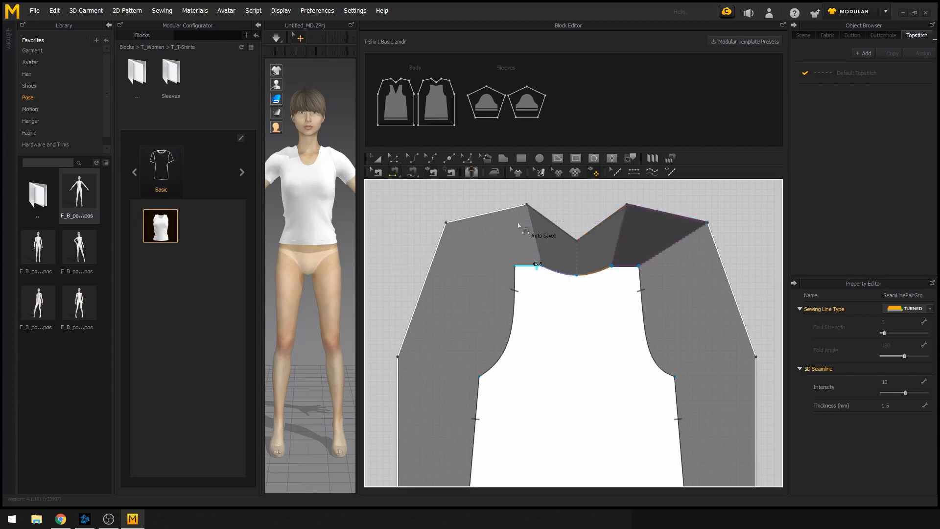
{"action": "left_click", "coordinate": [509, 210]}
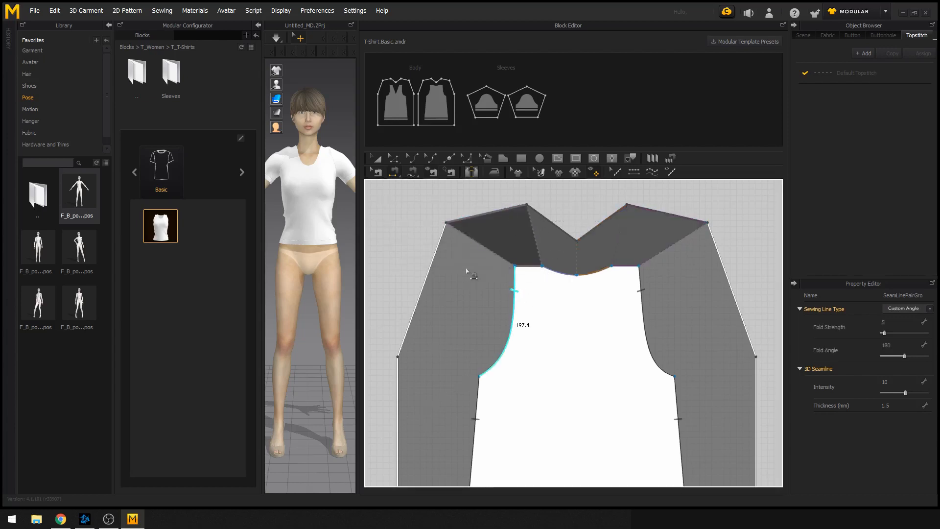
{"action": "left_click", "coordinate": [645, 305]}
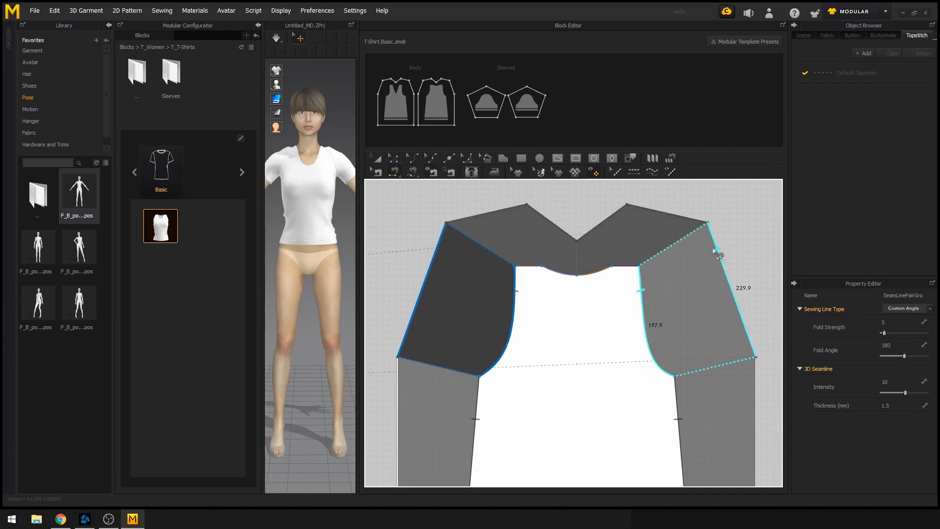
{"action": "left_click", "coordinate": [718, 253]}
Sew the left-hand side edges of the back body piece and its hem band together to the block outline's single left-hand side edge
{"action": "scroll", "coordinate": [598, 362], "scroll_direction": "down", "scroll_amount": 2}
{"action": "scroll", "coordinate": [625, 274], "scroll_direction": "up", "scroll_amount": 4}
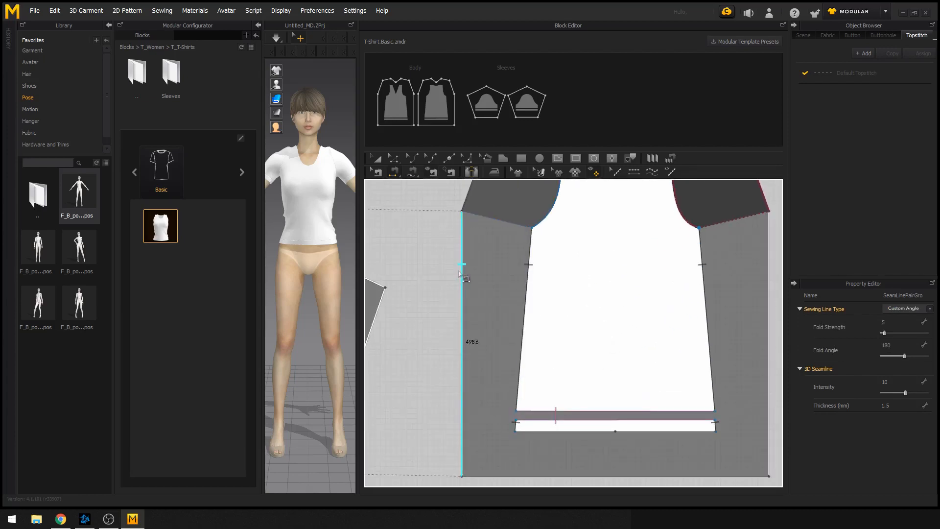
{"action": "left_click", "coordinate": [461, 270]}
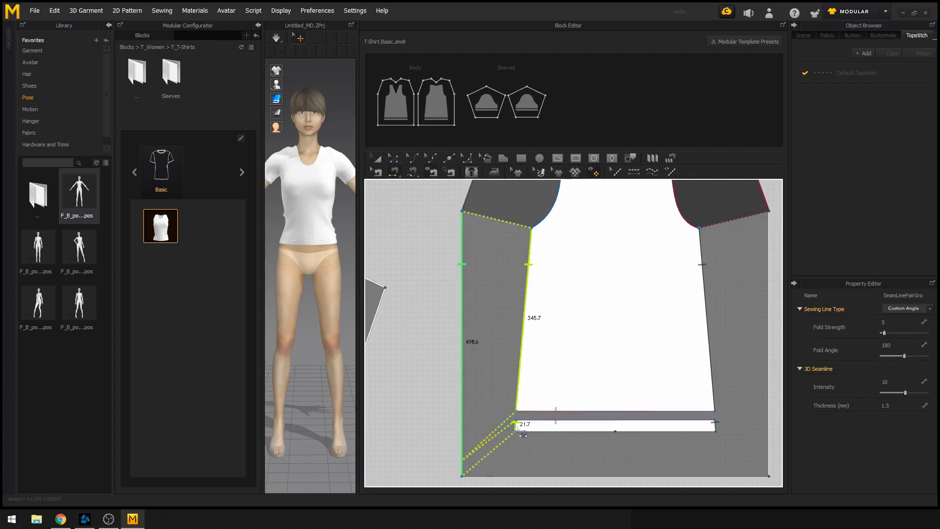
{"action": "key", "text": "Escape"}
Try to sew the back body piece's right-hand side edge to the block outline's side edge without including the hem band
{"action": "middle_click_drag", "start_coordinate": [674, 319], "coordinate": [522, 377]}
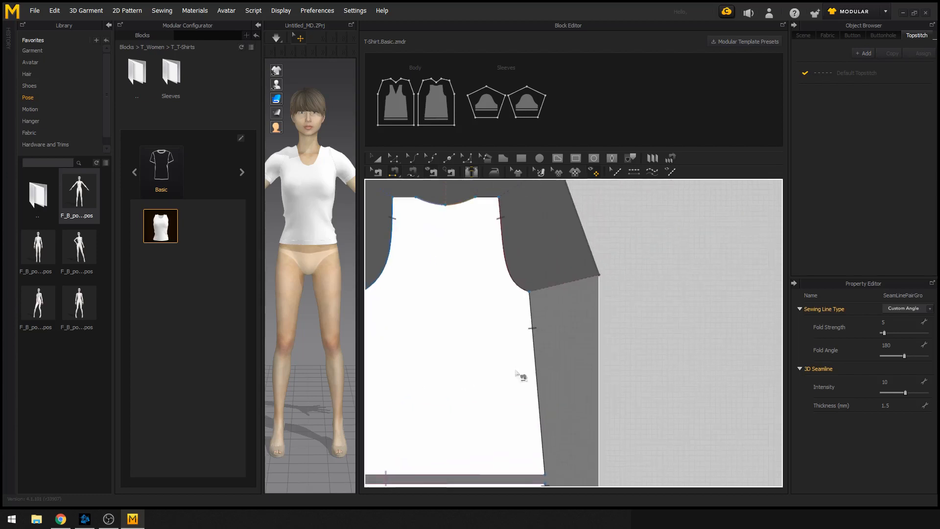
{"action": "left_click", "coordinate": [598, 309]}
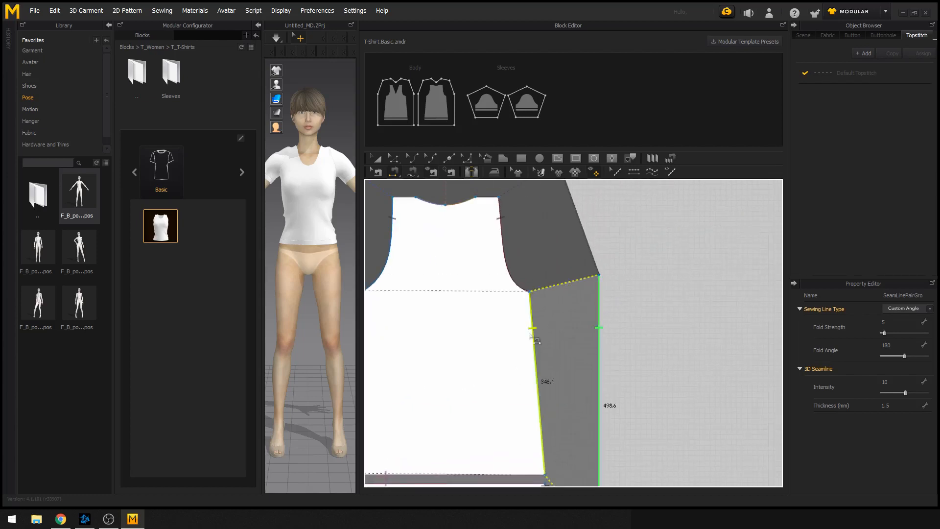
{"action": "left_click", "coordinate": [551, 389]}
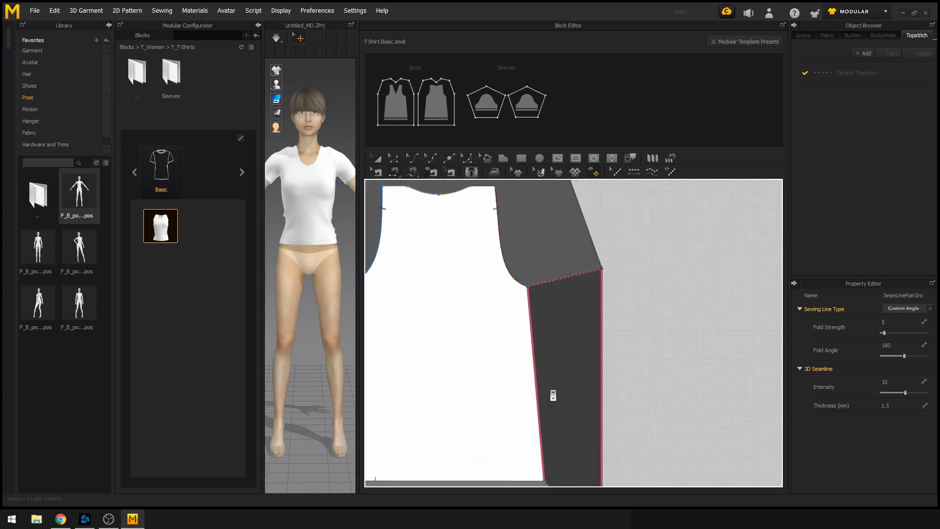
{"action": "scroll", "coordinate": [552, 398], "scroll_direction": "down", "scroll_amount": 1}
{"action": "middle_click_drag", "start_coordinate": [551, 398], "coordinate": [553, 326]}
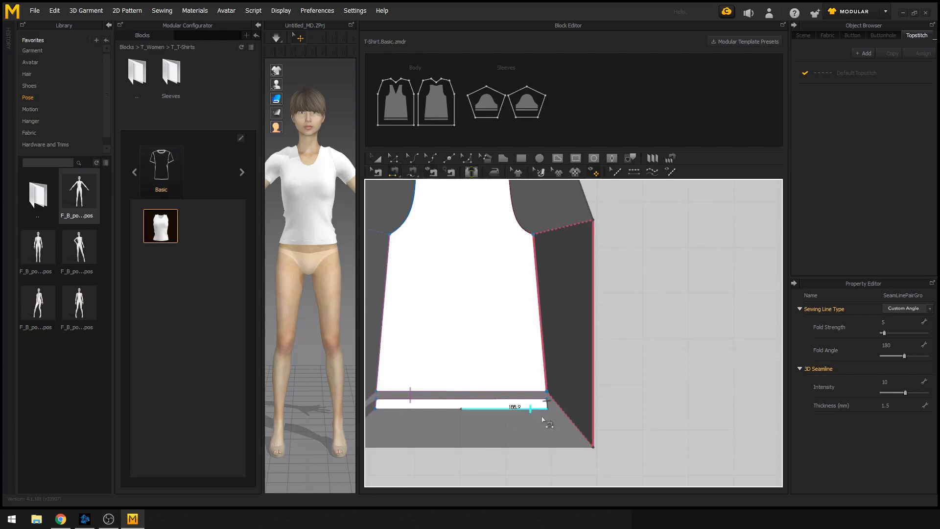
Sew the right-hand side edges of the back body piece and its hem band together to the block outline's single right-hand side edge
{"action": "scroll", "coordinate": [567, 373], "scroll_direction": "up", "scroll_amount": 3}
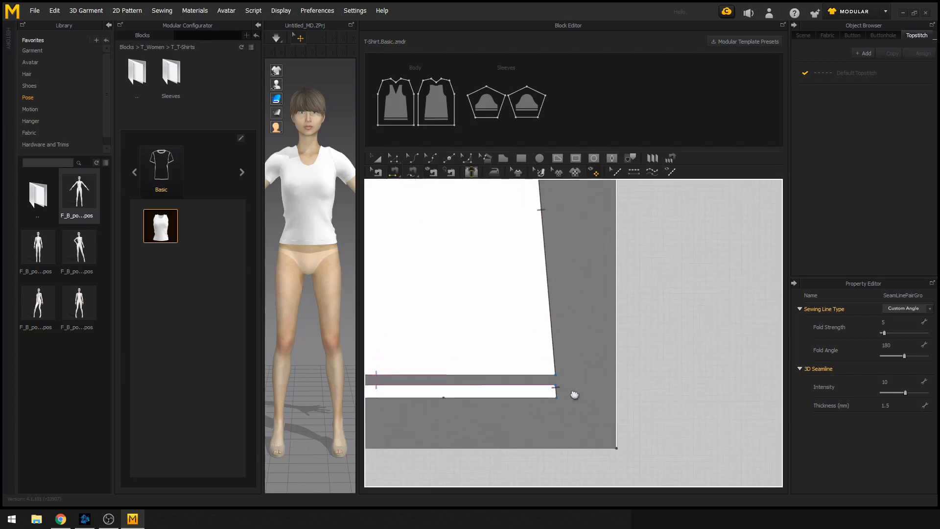
{"action": "left_click", "coordinate": [610, 284]}
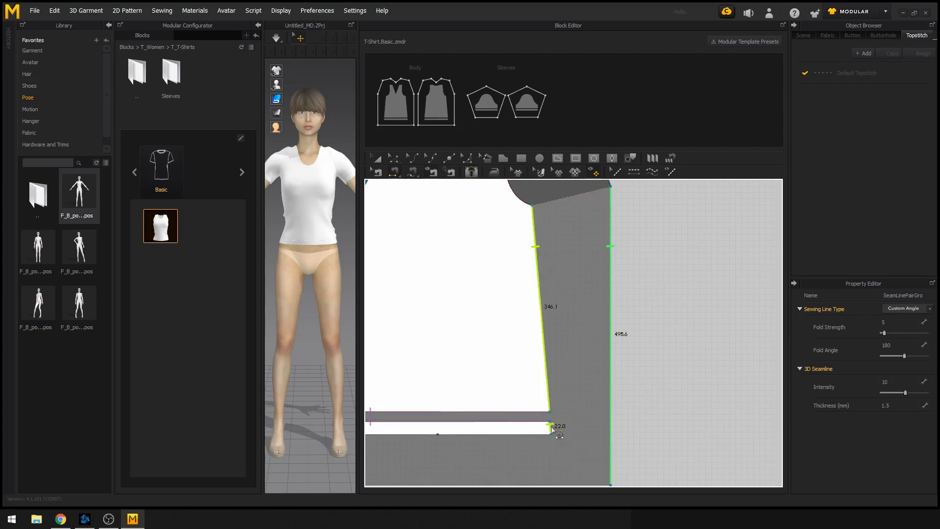
{"action": "left_click", "coordinate": [552, 429]}
Sew both halves of the sleeve cap curve to the two upper edges of the pentagonal block around the sleeve between the body pieces
{"action": "scroll", "coordinate": [535, 388], "scroll_direction": "down", "scroll_amount": 5}
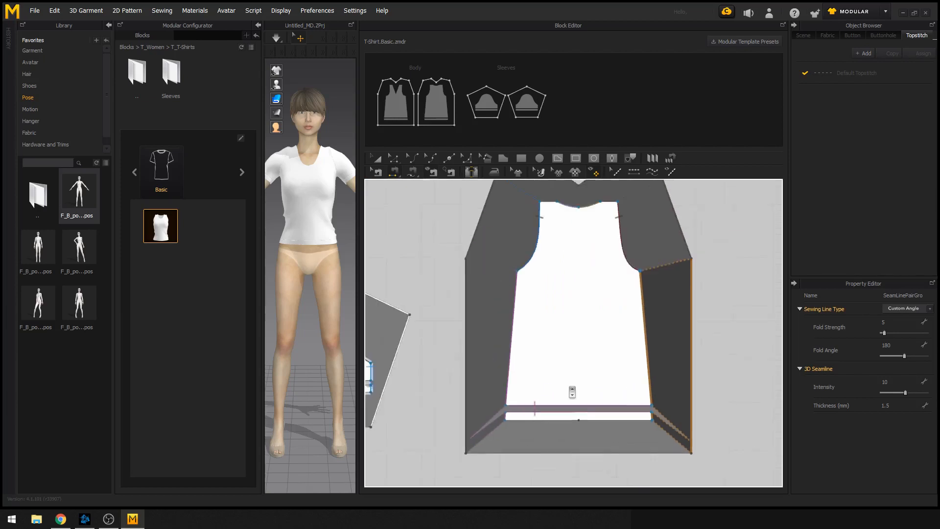
{"action": "scroll", "coordinate": [568, 335], "scroll_direction": "up", "scroll_amount": 6}
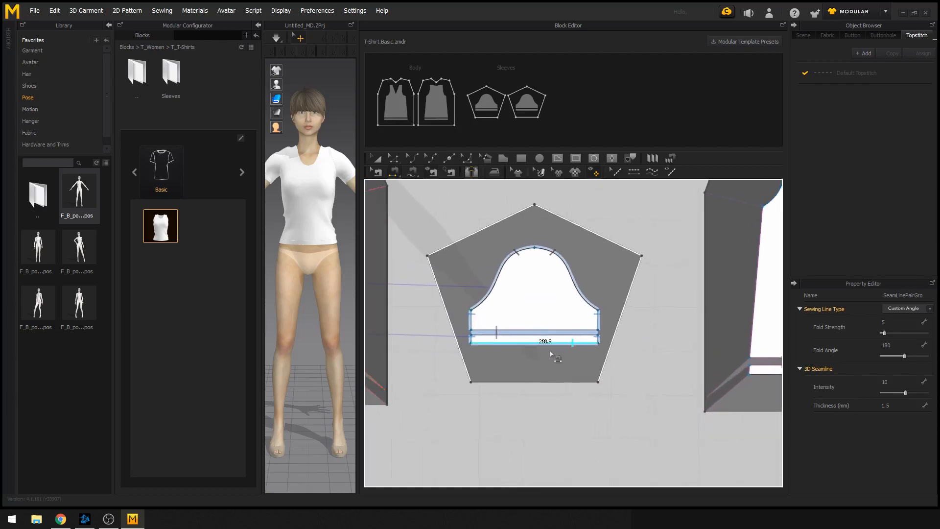
{"action": "middle_click_drag", "start_coordinate": [527, 318], "coordinate": [526, 386]}
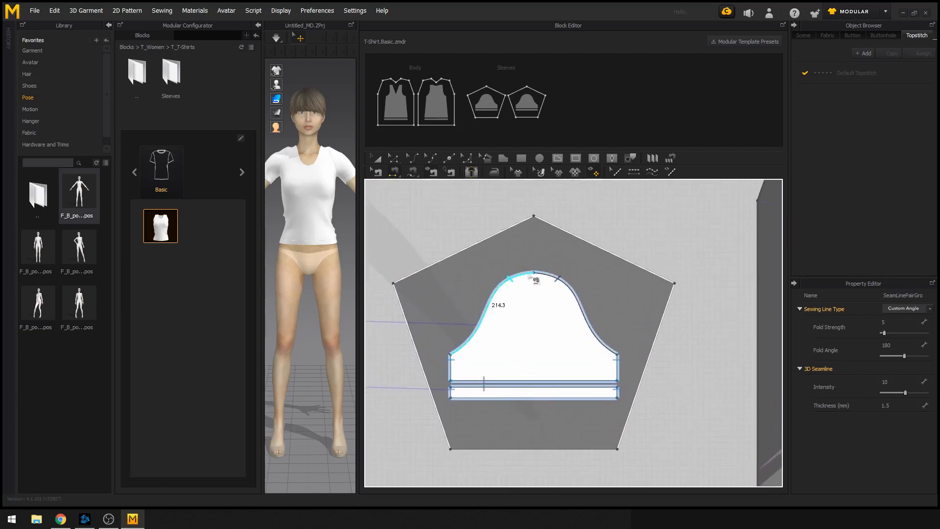
{"action": "left_click", "coordinate": [519, 241]}
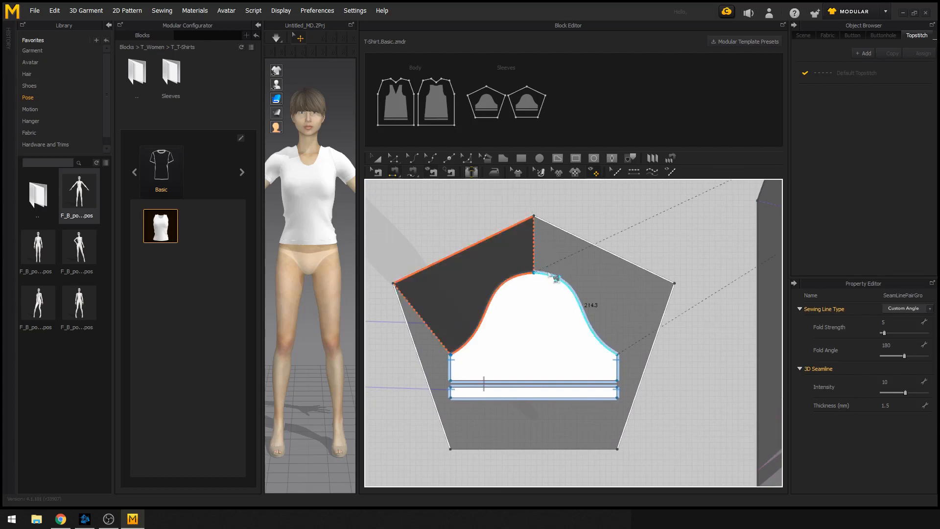
{"action": "left_click", "coordinate": [553, 277]}
{"action": "left_click", "coordinate": [567, 243]}
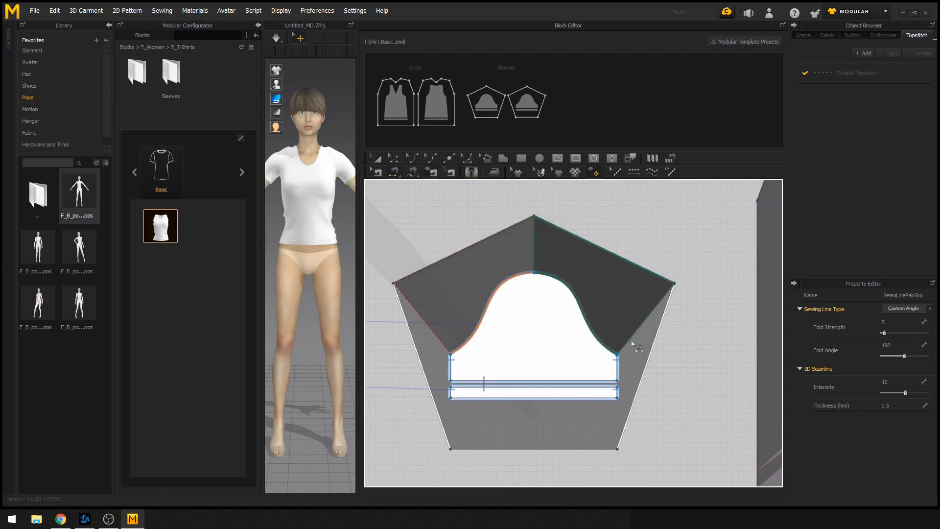
Sew the left-hand side edges of the sleeve and its hem band together to the pentagonal block's single left-hand side edge
{"action": "left_click", "coordinate": [450, 363], "text": "shift"}
{"action": "left_click", "coordinate": [451, 391], "text": "shift"}
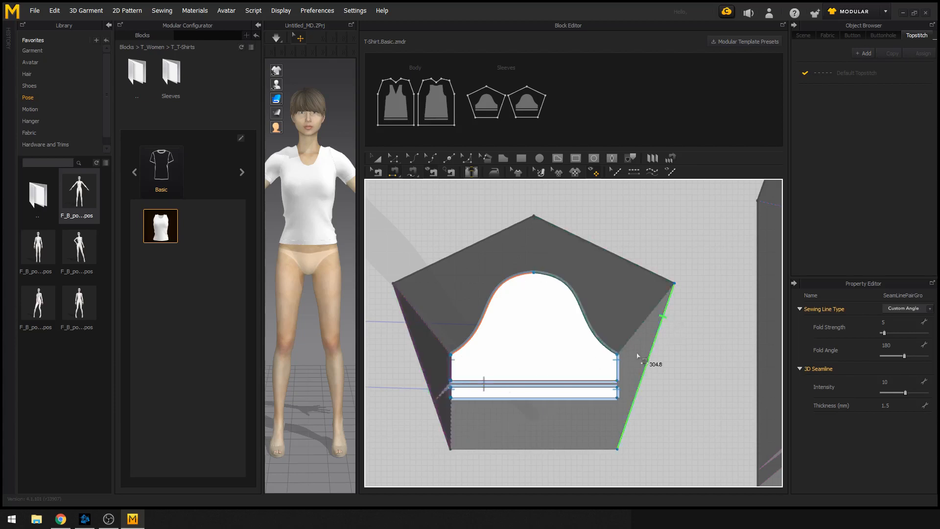
Sew the right-hand side edges of the sleeve and its hem band together to the pentagonal block's single right-hand side edge
{"action": "left_click", "coordinate": [617, 364], "text": "shift"}
{"action": "left_click", "coordinate": [617, 391], "text": "shift"}
{"action": "scroll", "coordinate": [485, 374], "scroll_direction": "down", "scroll_amount": 4}
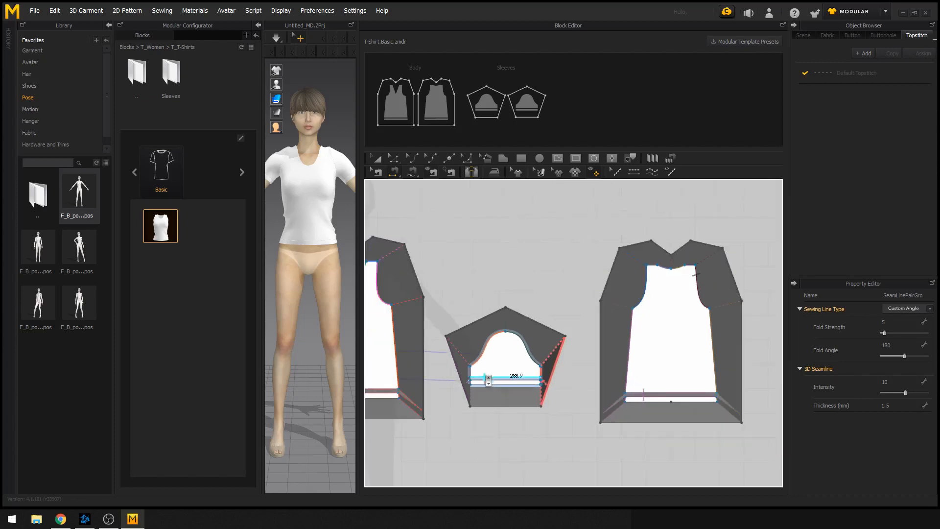
Sew both halves of the other sleeve's cap curve to the two upper edges of the pentagonal block beside the front body
{"action": "middle_click_drag", "start_coordinate": [485, 374], "coordinate": [768, 331]}
{"action": "scroll", "coordinate": [558, 367], "scroll_direction": "up", "scroll_amount": 4}
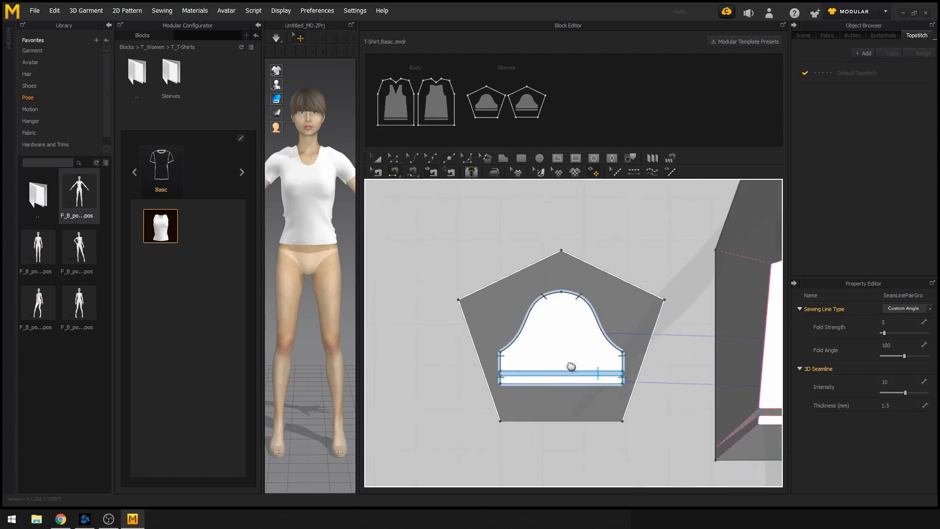
{"action": "left_click", "coordinate": [538, 296]}
{"action": "left_click", "coordinate": [527, 264]}
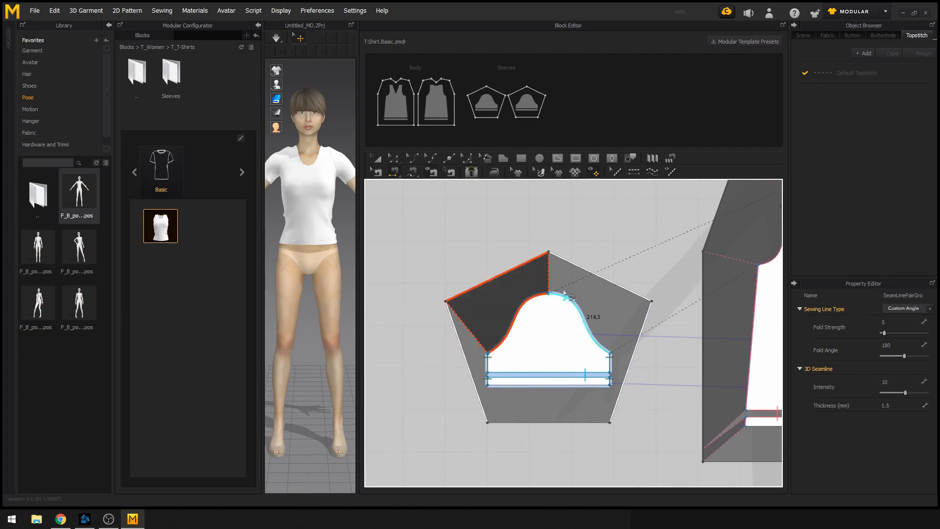
{"action": "left_click", "coordinate": [567, 297]}
{"action": "left_click", "coordinate": [582, 268]}
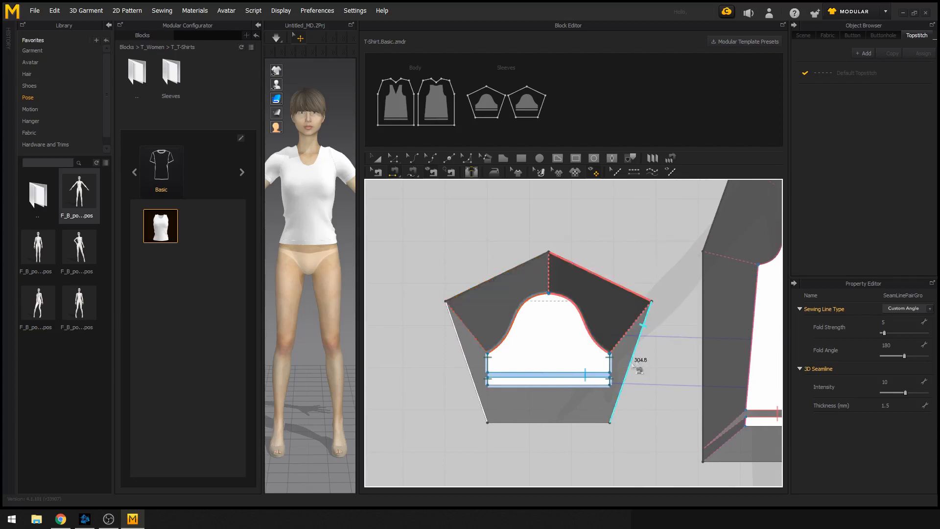
Sew this sleeve's and its hem band's side edges to the matching left-hand and right-hand side edges of their pentagonal block
{"action": "left_click", "coordinate": [464, 353]}
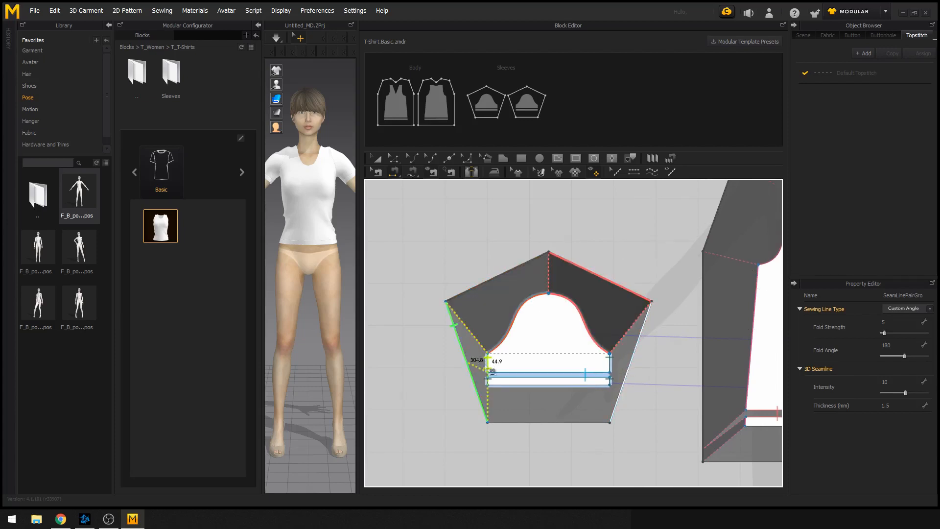
{"action": "left_click", "coordinate": [560, 389]}
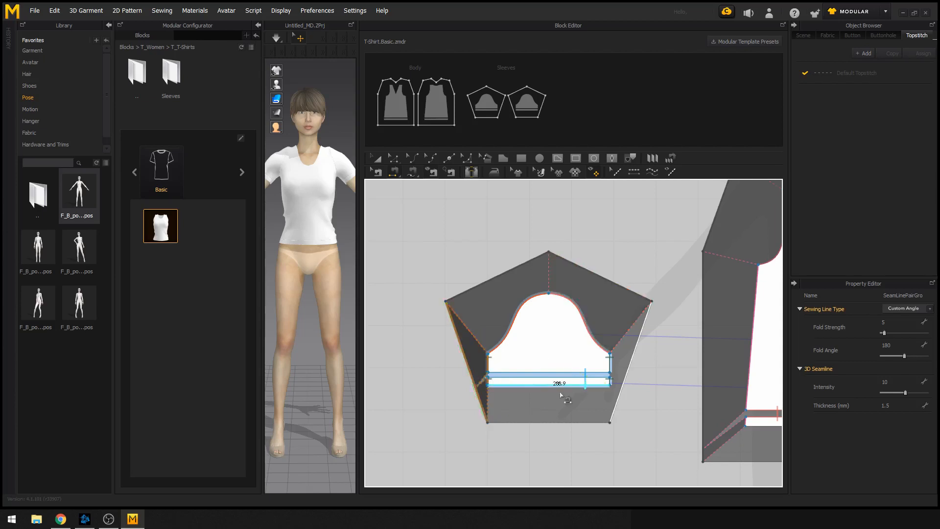
{"action": "left_click", "coordinate": [636, 345]}
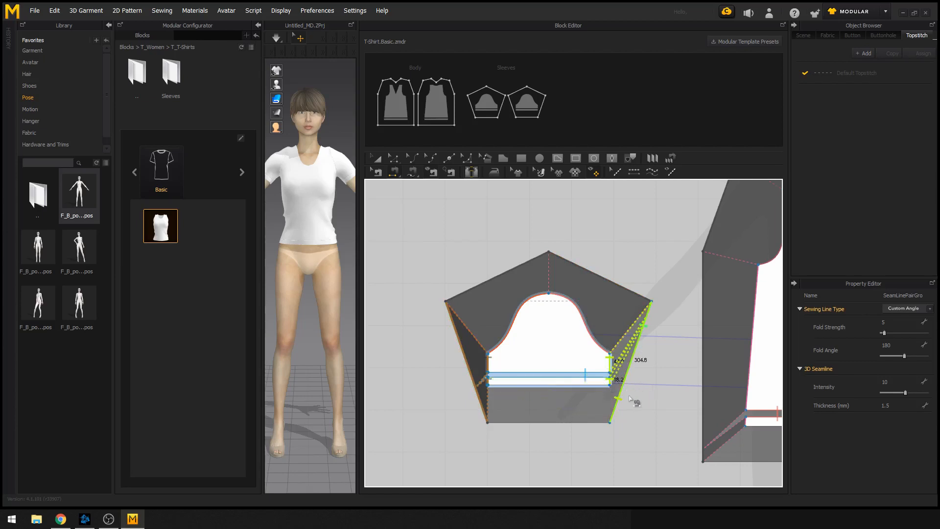
{"action": "scroll", "coordinate": [616, 390], "scroll_direction": "up", "scroll_amount": 5}
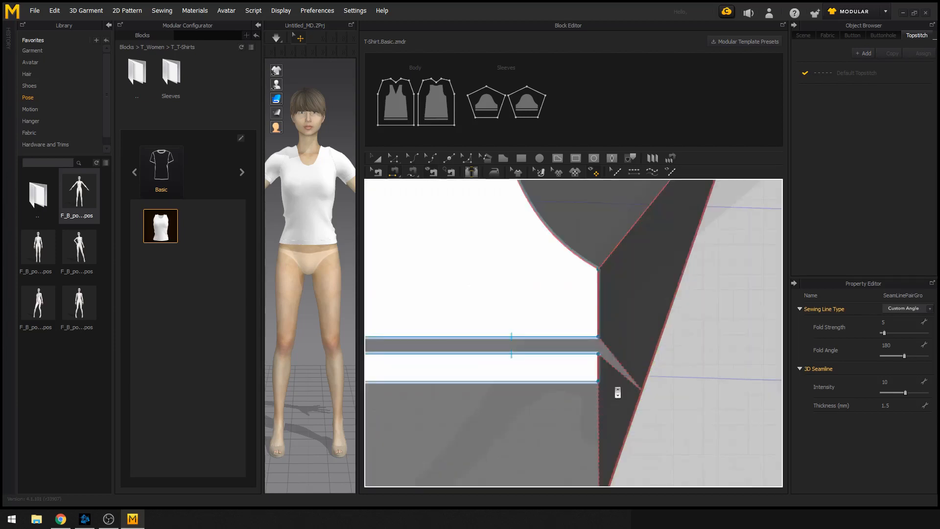
{"action": "scroll", "coordinate": [617, 392], "scroll_direction": "down", "scroll_amount": 6}
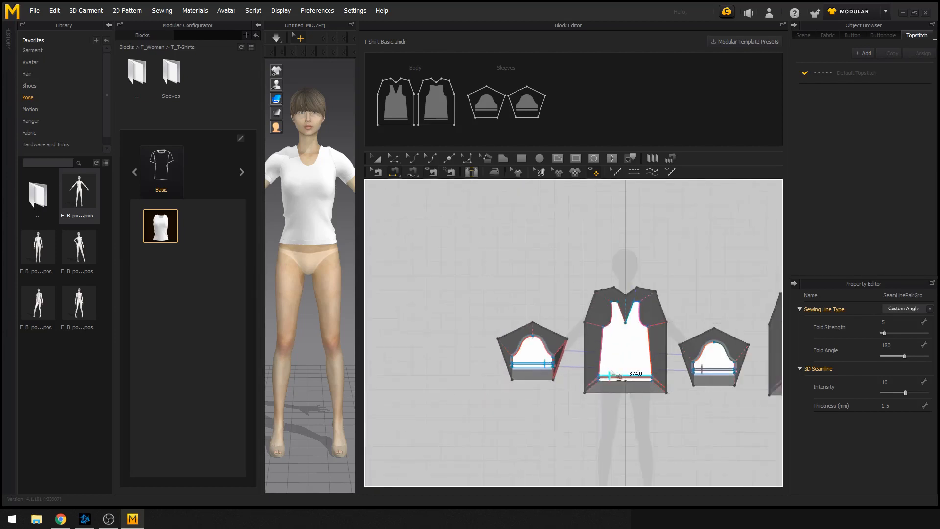
Widen the 3D garment view and start simulating the T-shirt on the avatar
{"action": "middle_click_drag", "start_coordinate": [611, 371], "coordinate": [522, 355]}
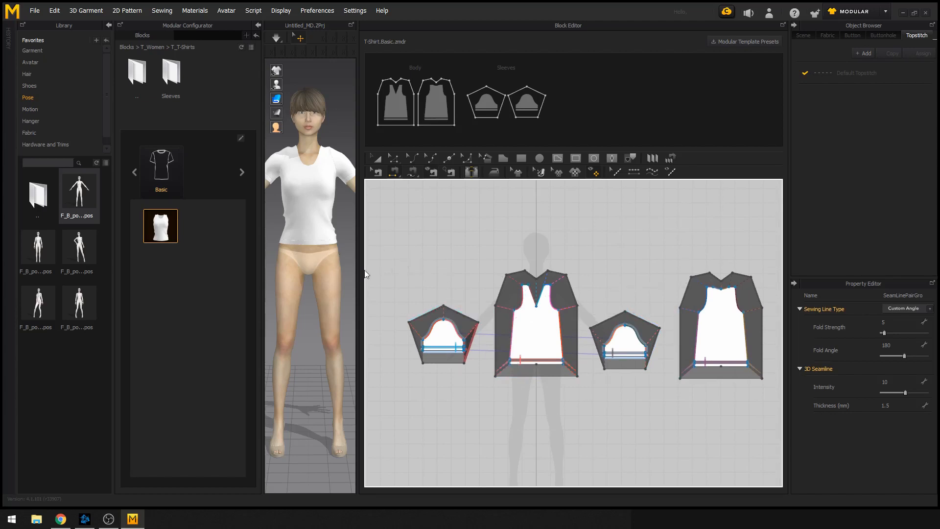
{"action": "left_click_drag", "start_coordinate": [359, 276], "coordinate": [456, 288]}
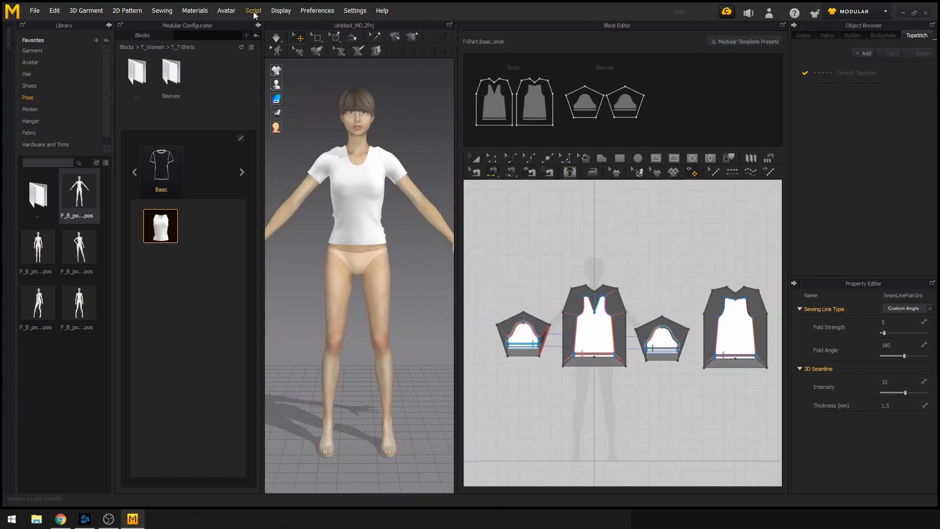
{"action": "left_click", "coordinate": [276, 37]}
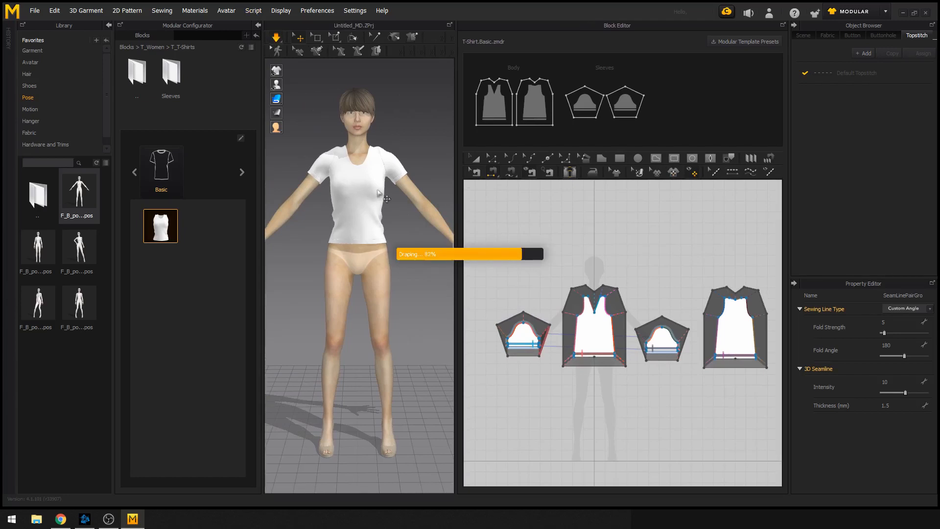
Examine the draped T-shirt from several angles, checking how the front body, its hem band and the sleeves hold together
{"action": "right_click_drag", "start_coordinate": [398, 184], "coordinate": [261, 189]}
{"action": "right_click_drag", "start_coordinate": [385, 199], "coordinate": [329, 198]}
{"action": "left_click", "coordinate": [357, 225]}
{"action": "left_click", "coordinate": [348, 233]}
{"action": "left_click", "coordinate": [335, 244]}
{"action": "left_click", "coordinate": [335, 172]}
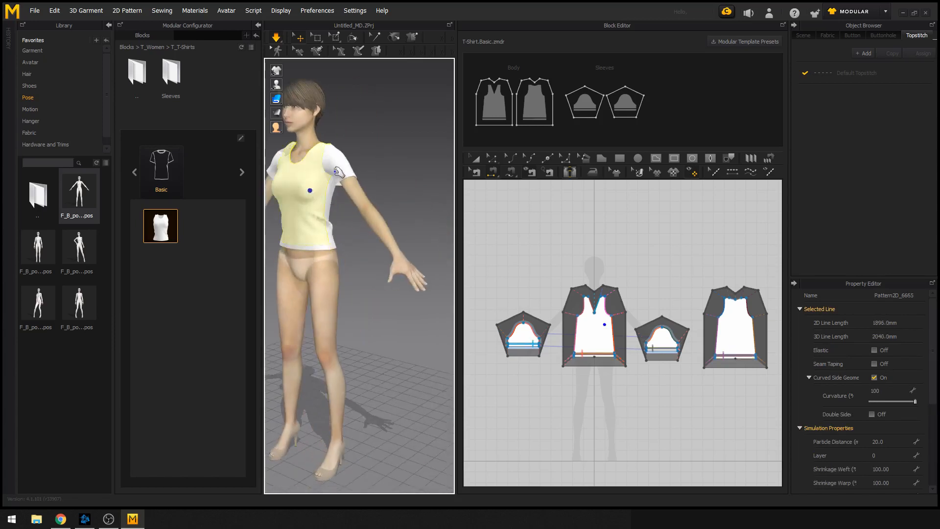
{"action": "left_click", "coordinate": [328, 200]}
{"action": "left_click", "coordinate": [317, 248]}
{"action": "right_click_drag", "start_coordinate": [286, 223], "coordinate": [314, 240]}
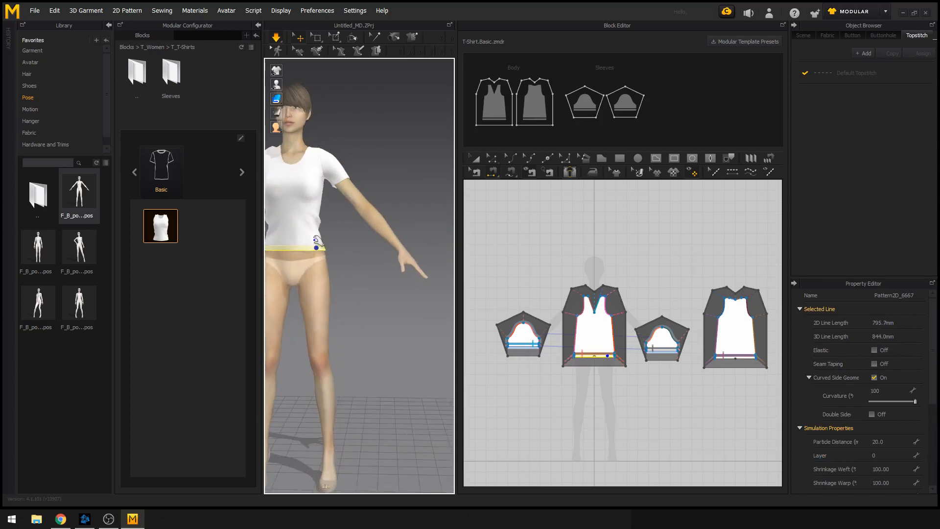
{"action": "key", "text": "2"}
{"action": "left_click", "coordinate": [347, 218]}
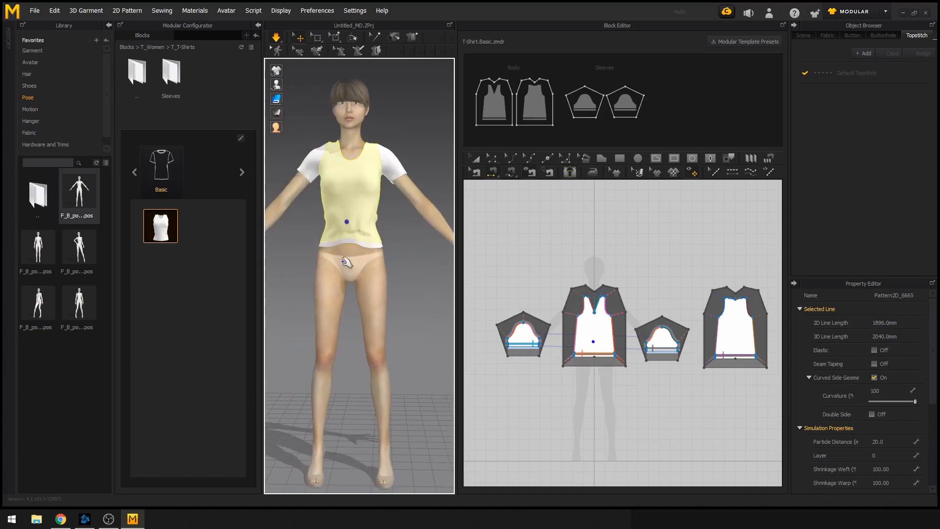
{"action": "left_click", "coordinate": [315, 158]}
{"action": "right_click_drag", "start_coordinate": [385, 157], "coordinate": [431, 164]}
{"action": "scroll", "coordinate": [341, 170], "scroll_direction": "up", "scroll_amount": 2}
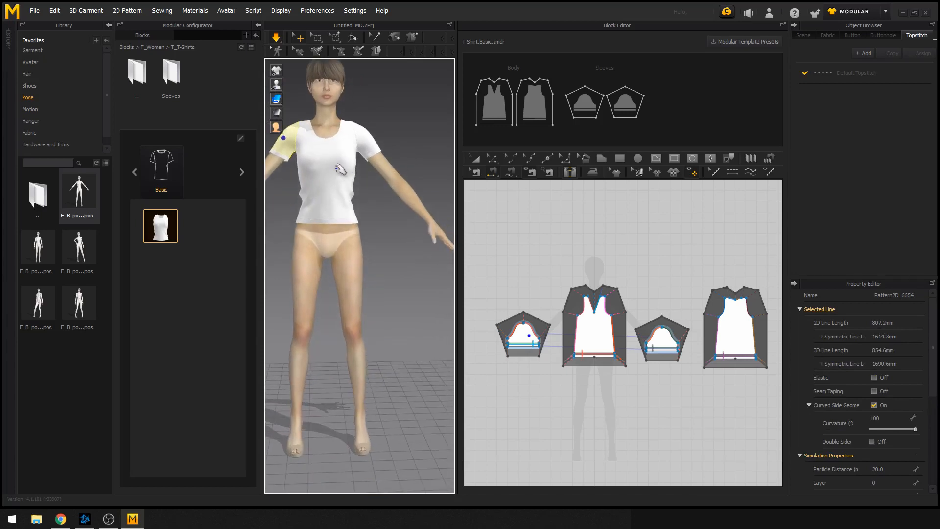
{"action": "left_click", "coordinate": [340, 170]}
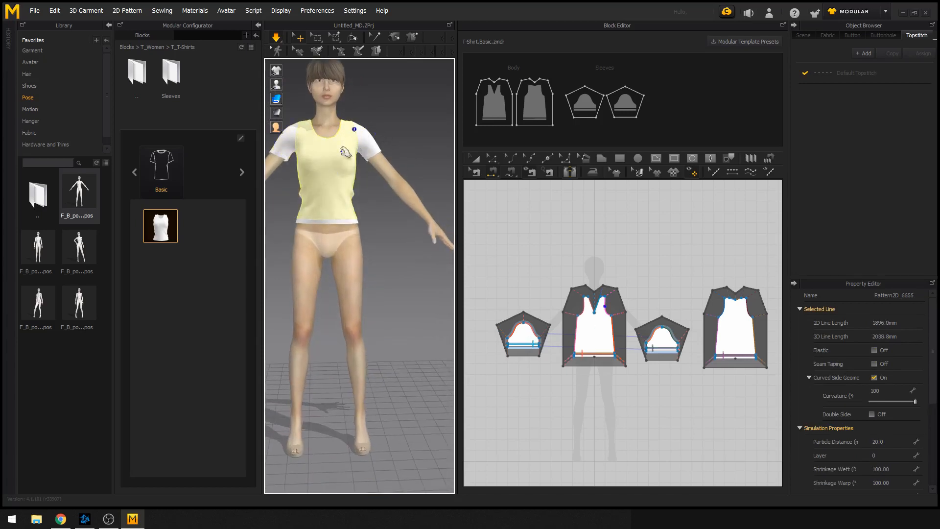
{"action": "scroll", "coordinate": [346, 190], "scroll_direction": "down", "scroll_amount": 2}
{"action": "middle_click_drag", "start_coordinate": [347, 193], "coordinate": [392, 220]}
{"action": "left_click", "coordinate": [389, 227]}
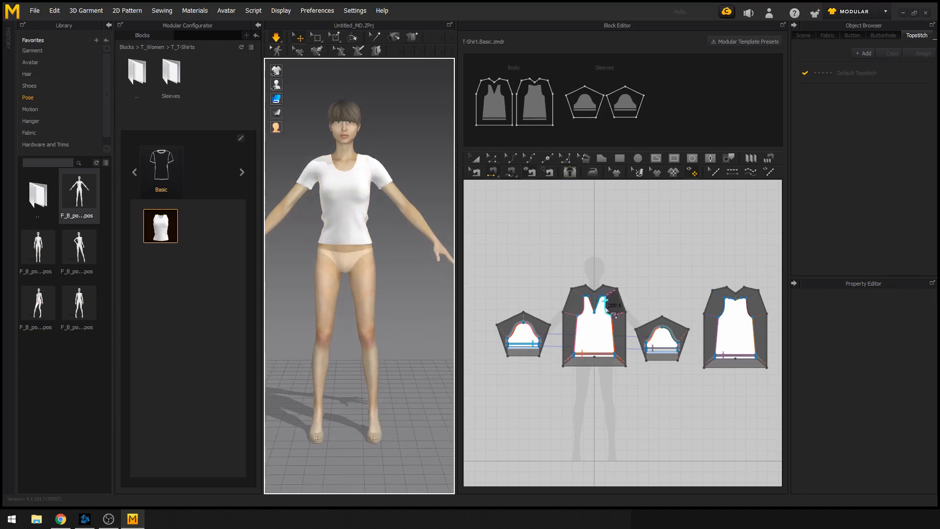
{"action": "middle_click_drag", "start_coordinate": [607, 308], "coordinate": [598, 310]}
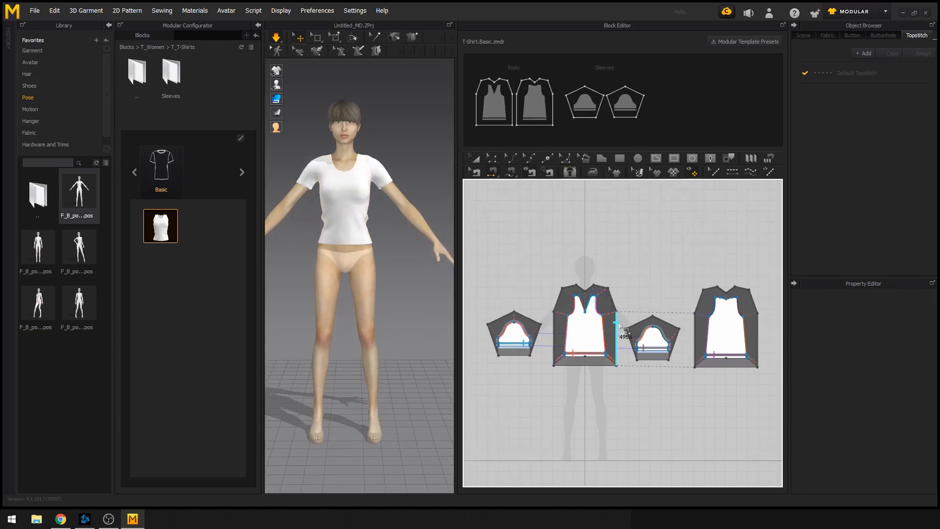
Save the Body block as Body_Basic_Block_02.zblc in the T_T-Shirts folder, using the block component thumbnail, and refresh the block list
{"action": "left_click", "coordinate": [545, 124]}
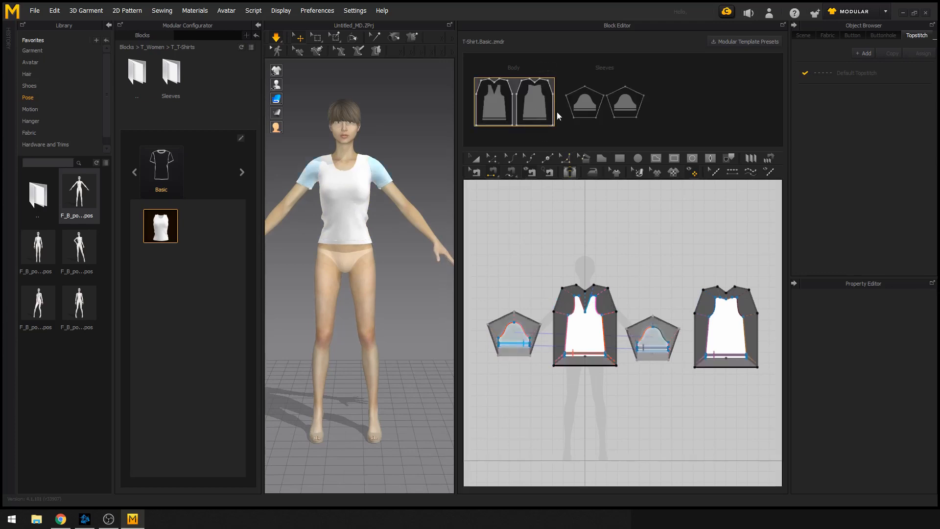
{"action": "mouse_move", "coordinate": [557, 116]}
{"action": "left_click", "coordinate": [550, 69]}
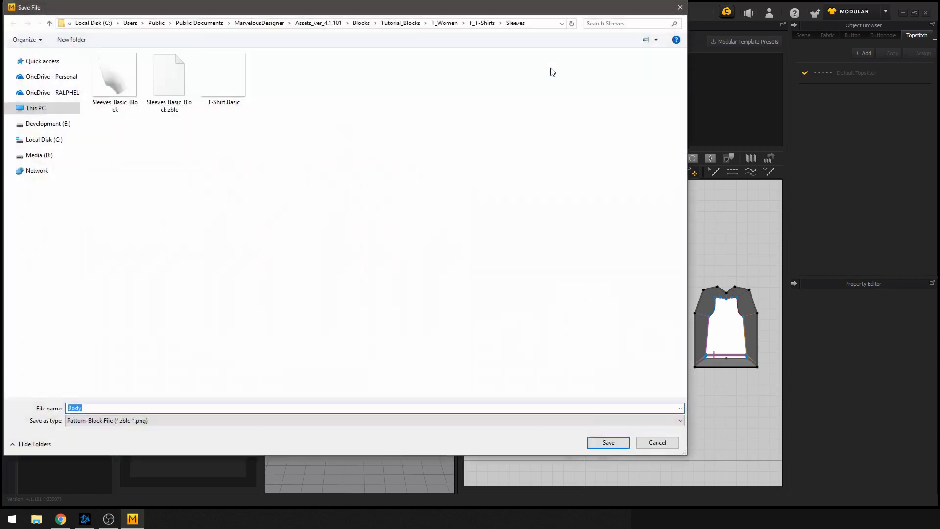
{"action": "left_click", "coordinate": [483, 23]}
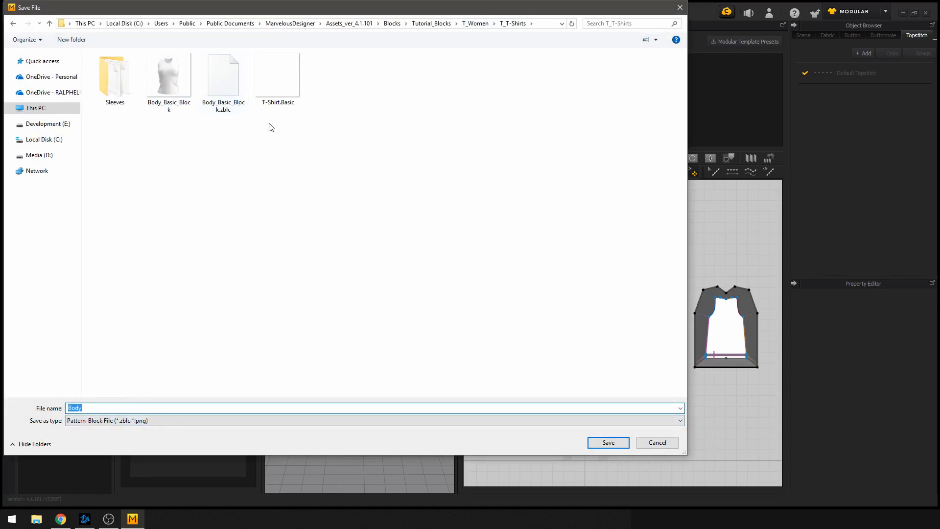
{"action": "left_click", "coordinate": [213, 88]}
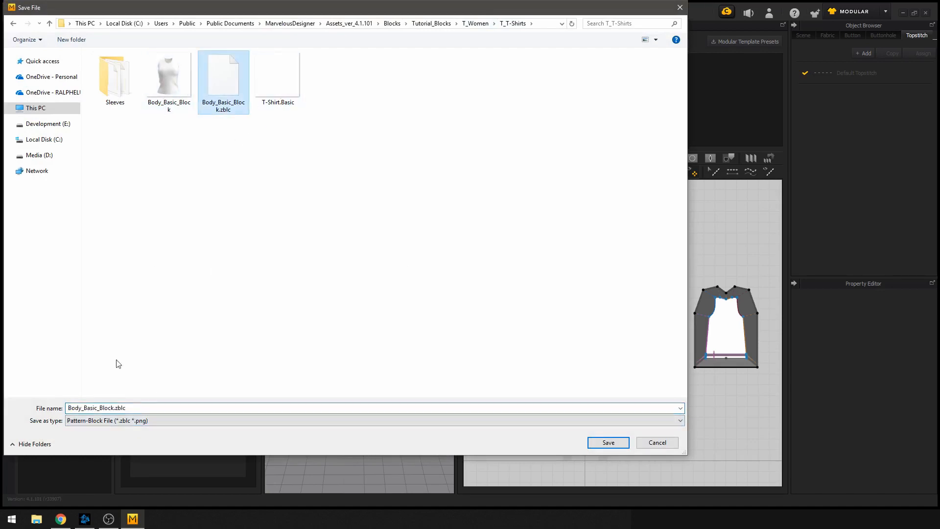
{"action": "left_click", "coordinate": [116, 408]}
{"action": "left_click", "coordinate": [115, 408]}
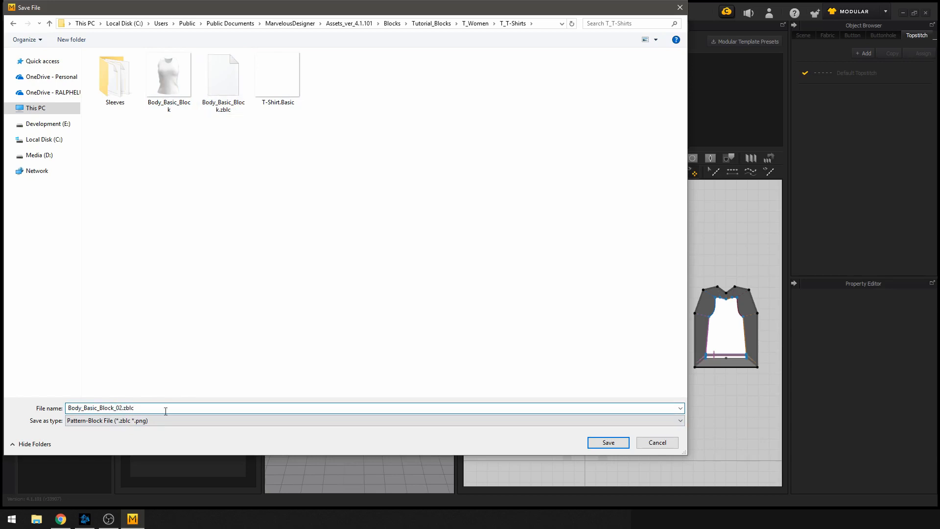
{"action": "left_click", "coordinate": [601, 444]}
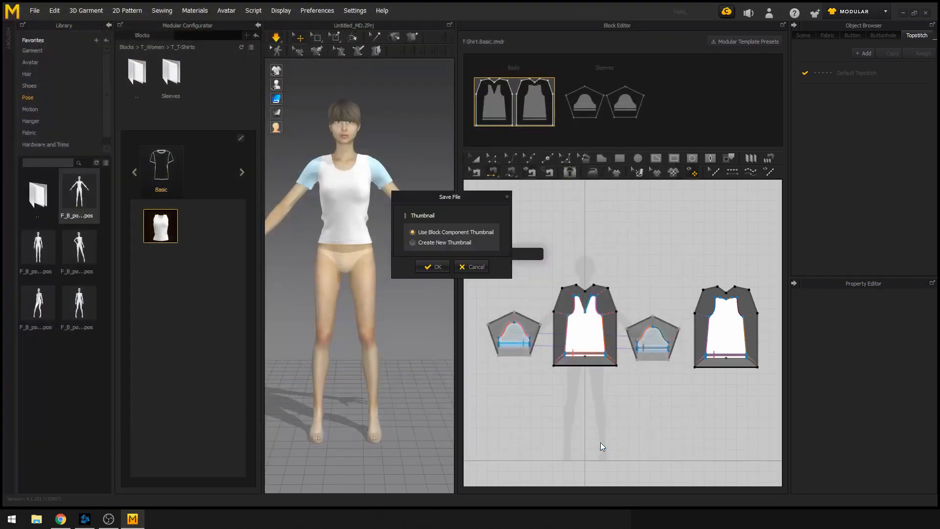
{"action": "left_click", "coordinate": [425, 267]}
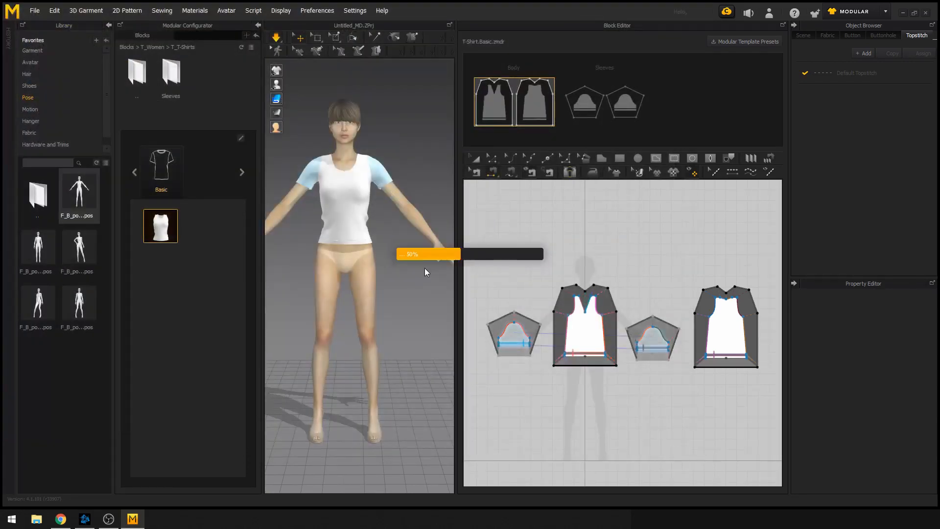
{"action": "left_click", "coordinate": [240, 48]}
{"action": "left_click", "coordinate": [162, 229]}
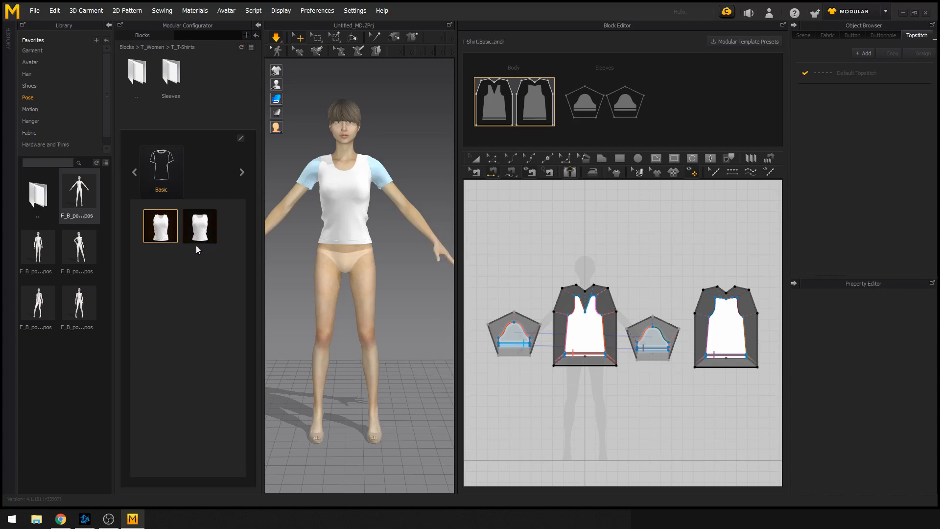
Save the Sleeves block as Sleeves_Basic_Block_02.zblc in the Sleeves folder, using the block component thumbnail, and open that folder in the block list
{"action": "left_click", "coordinate": [600, 92]}
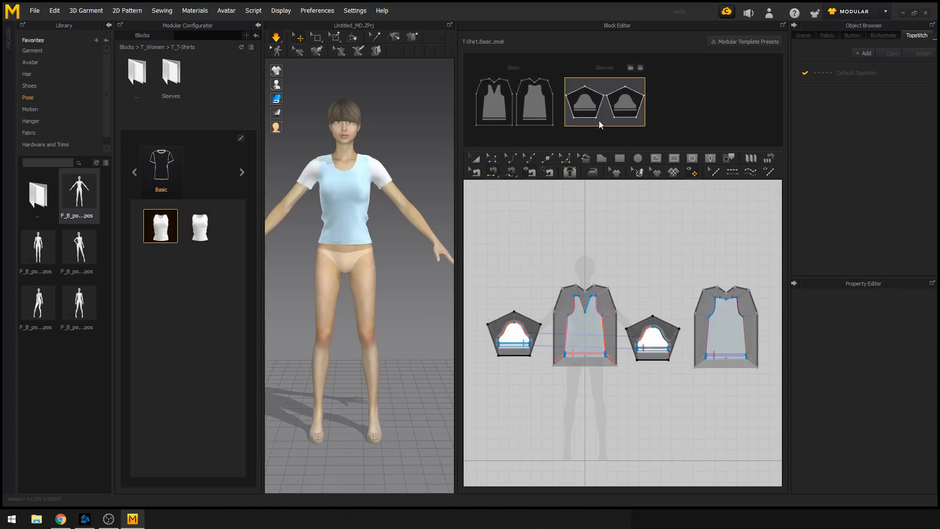
{"action": "left_click", "coordinate": [641, 68]}
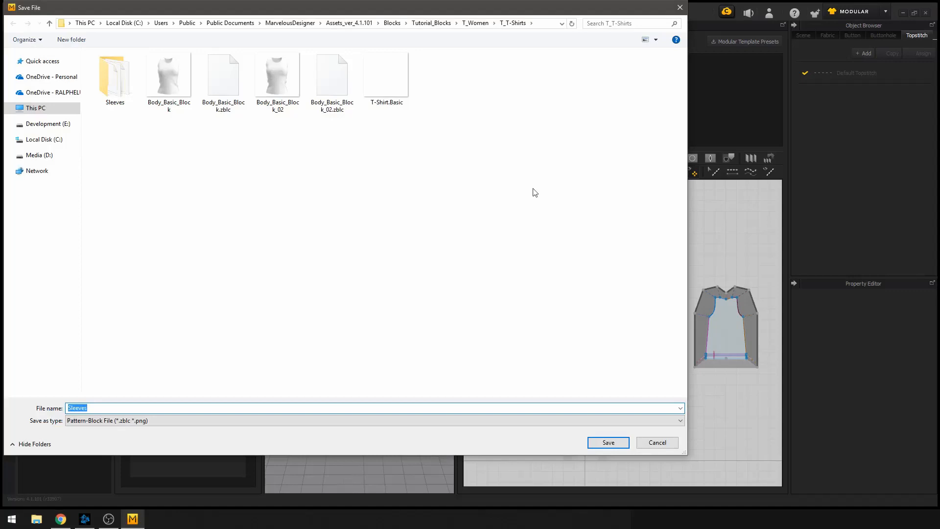
{"action": "double_click", "coordinate": [128, 89]}
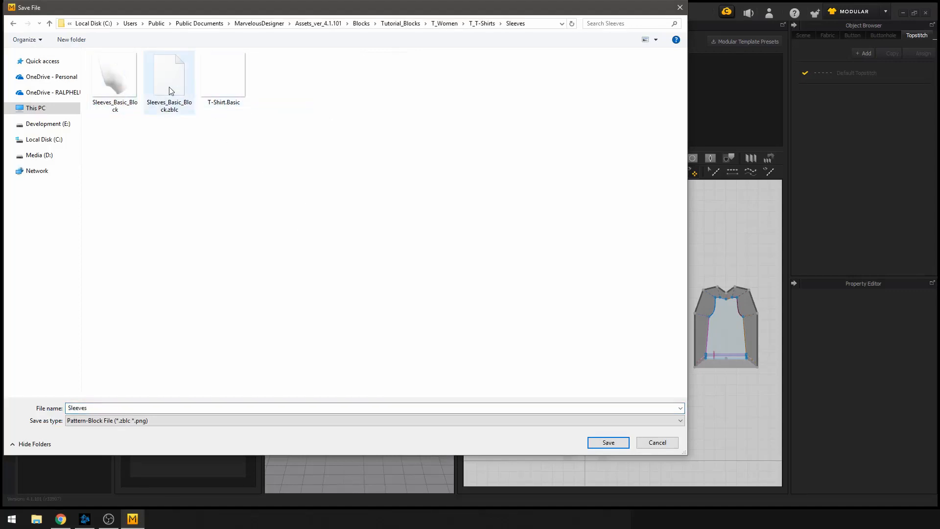
{"action": "left_click", "coordinate": [174, 111]}
{"action": "left_click", "coordinate": [144, 405]}
{"action": "left_click", "coordinate": [144, 405]}
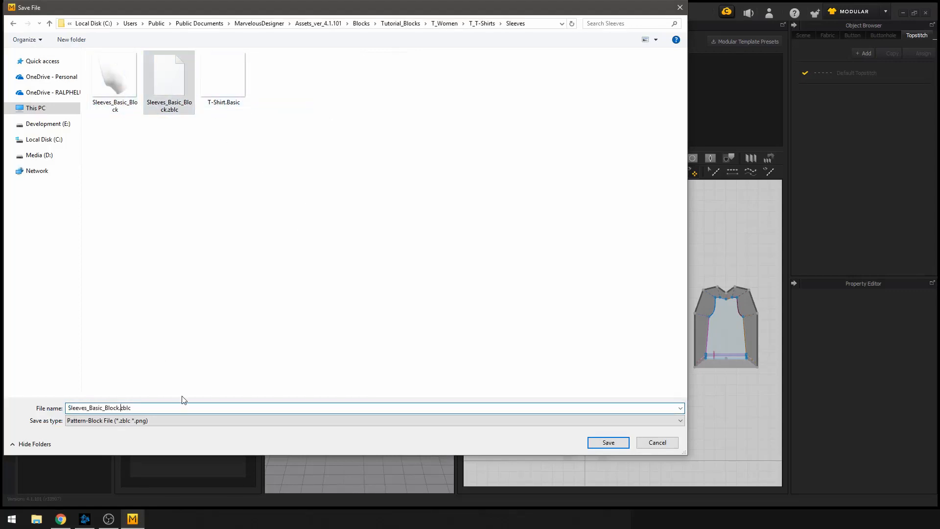
{"action": "type", "text": "_02"}
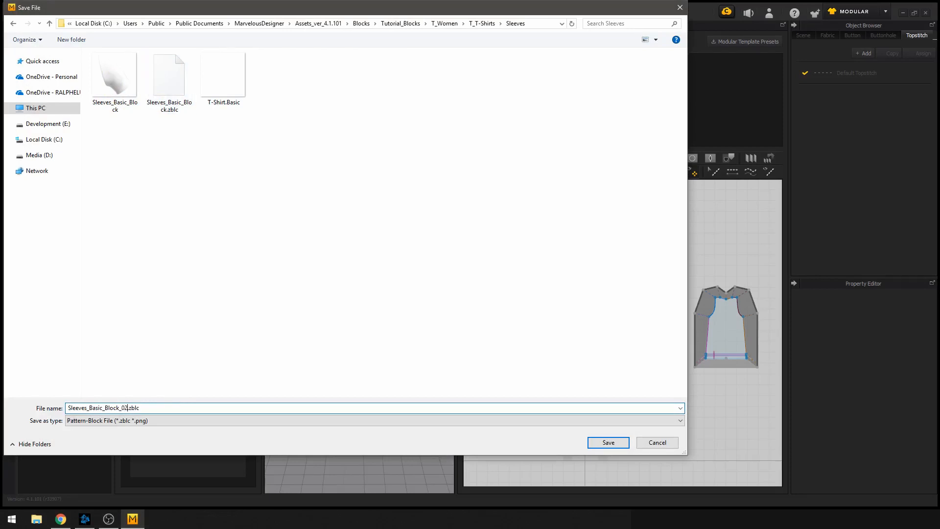
{"action": "left_click", "coordinate": [600, 446]}
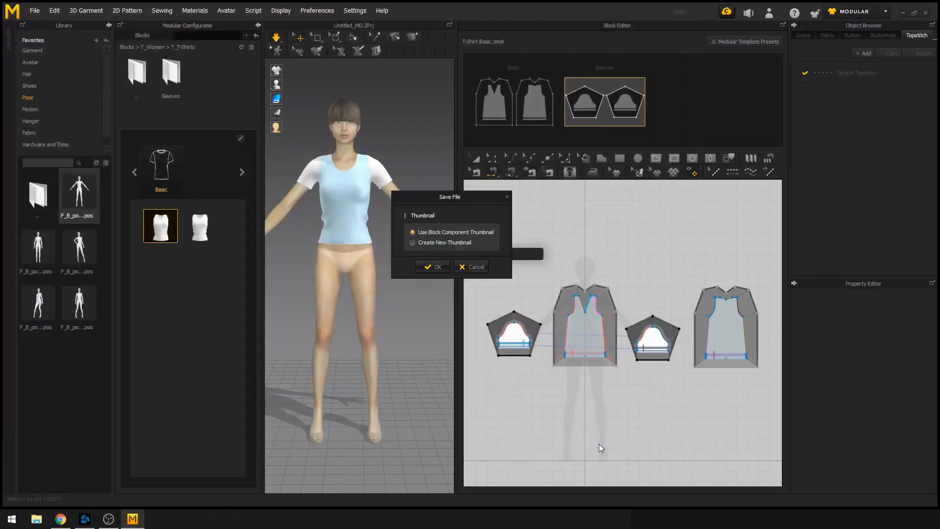
{"action": "left_click", "coordinate": [436, 268]}
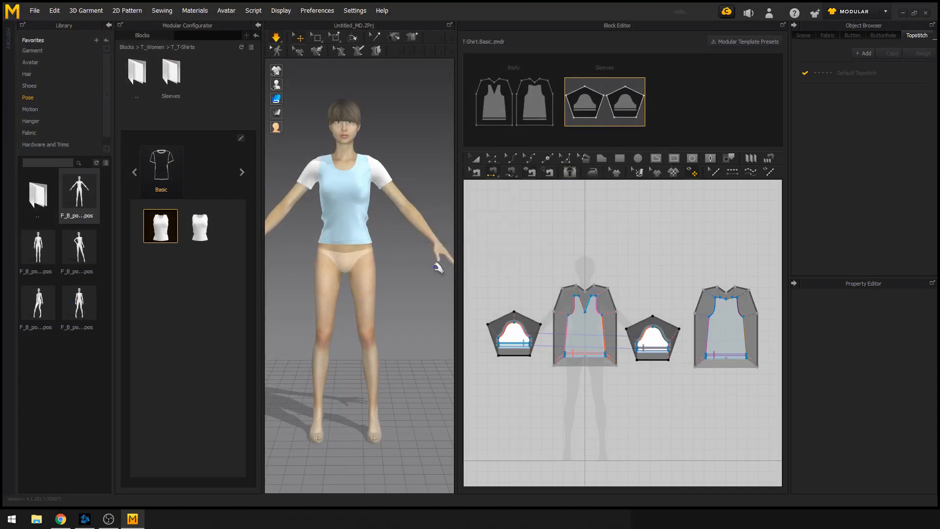
{"action": "double_click", "coordinate": [174, 77]}
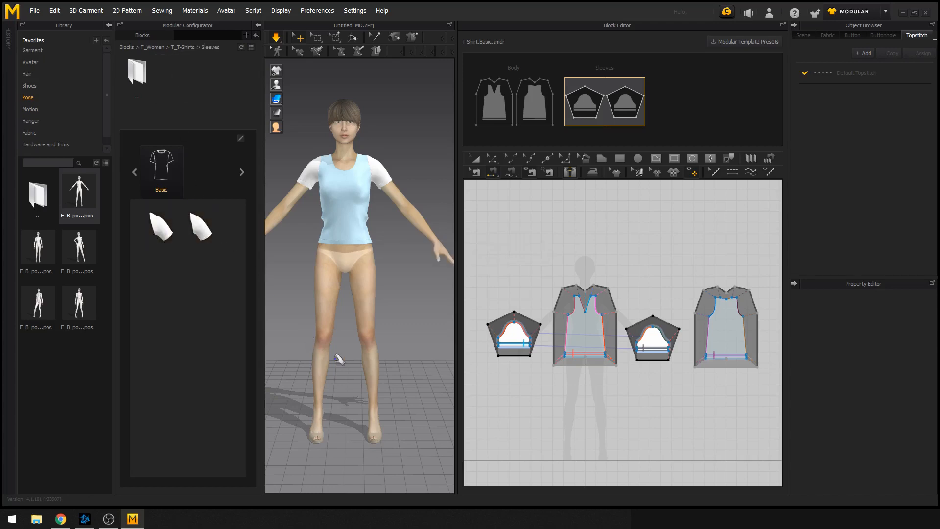
Deactivate the Sleeves block so all blocks are available again and switch to the Transform Pattern tool
{"action": "right_click_drag", "start_coordinate": [367, 340], "coordinate": [351, 348]}
{"action": "middle_click_drag", "start_coordinate": [350, 348], "coordinate": [360, 356]}
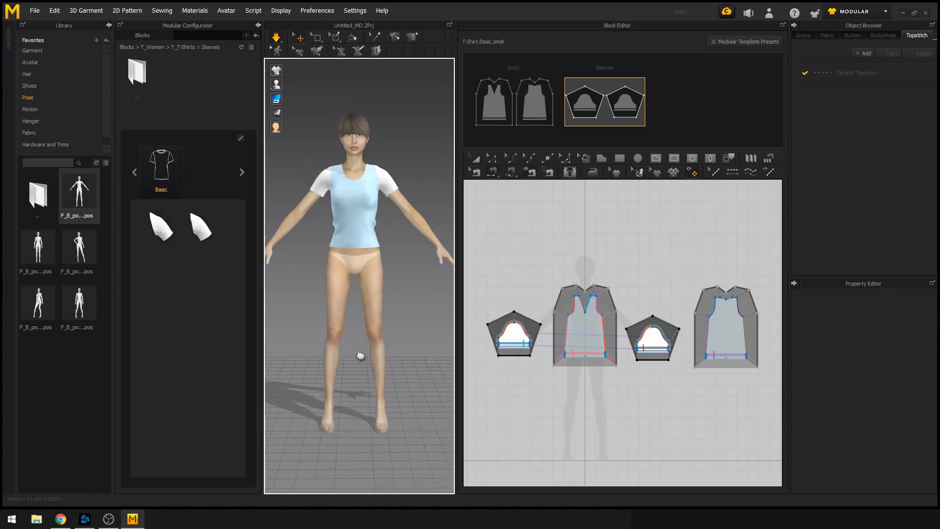
{"action": "right_click_drag", "start_coordinate": [361, 356], "coordinate": [377, 348]}
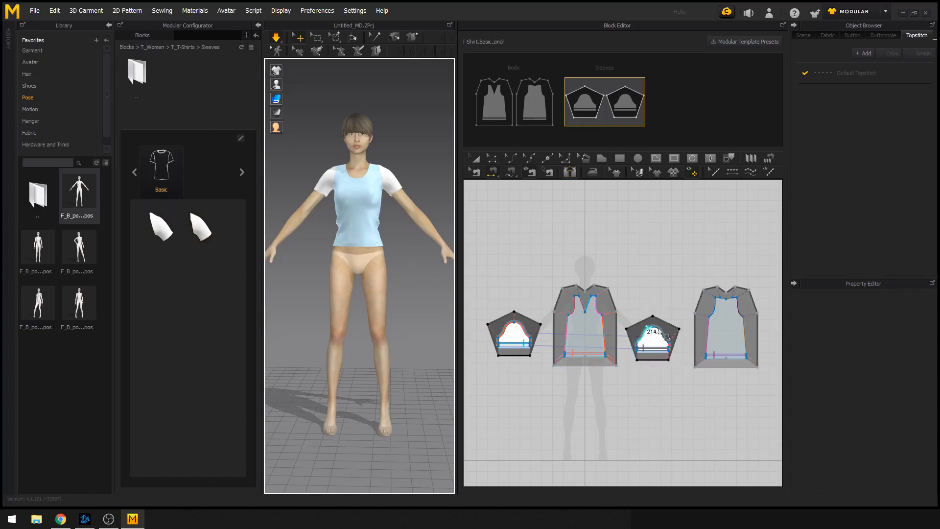
{"action": "middle_click_drag", "start_coordinate": [640, 319], "coordinate": [636, 313]}
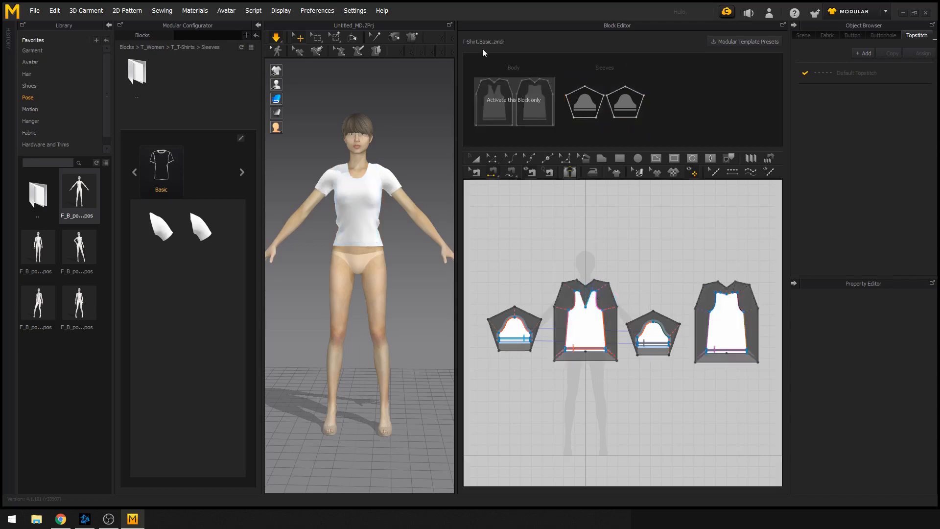
{"action": "left_click", "coordinate": [474, 159]}
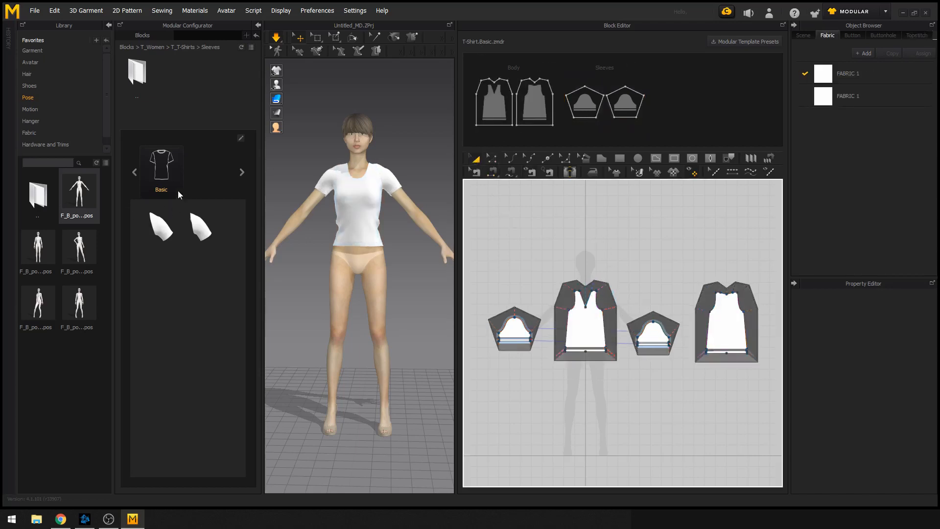
Open the T_T-Shirts block folder, load the second body block with the hem band, and simulate it on the avatar
{"action": "double_click", "coordinate": [132, 75]}
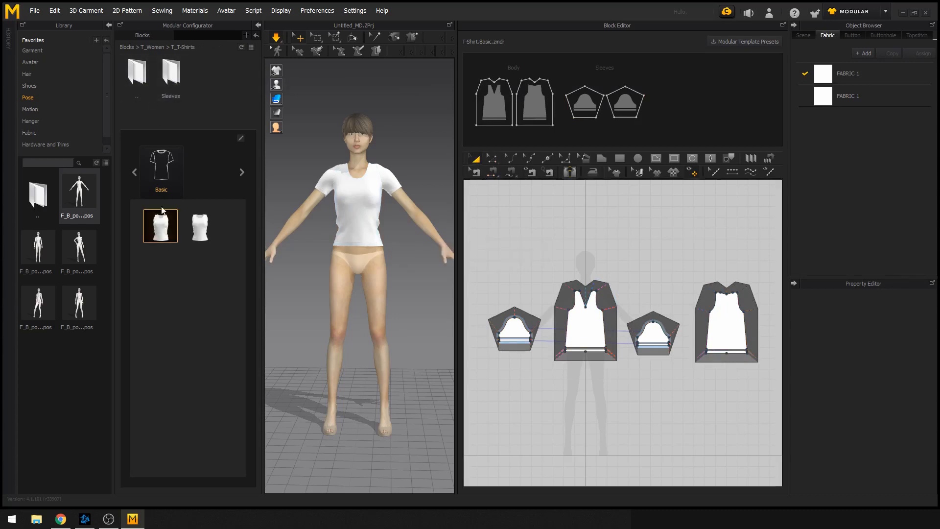
{"action": "scroll", "coordinate": [365, 215], "scroll_direction": "up", "scroll_amount": 2}
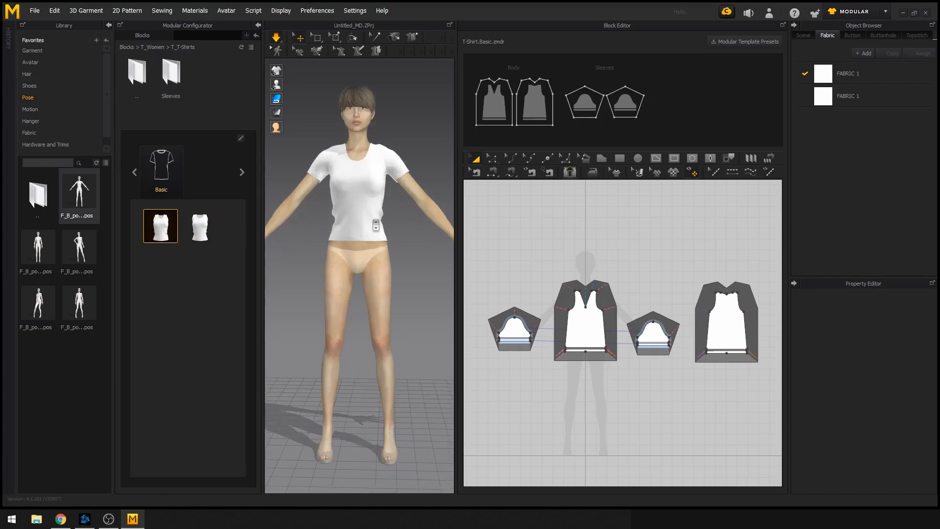
{"action": "left_click", "coordinate": [348, 207]}
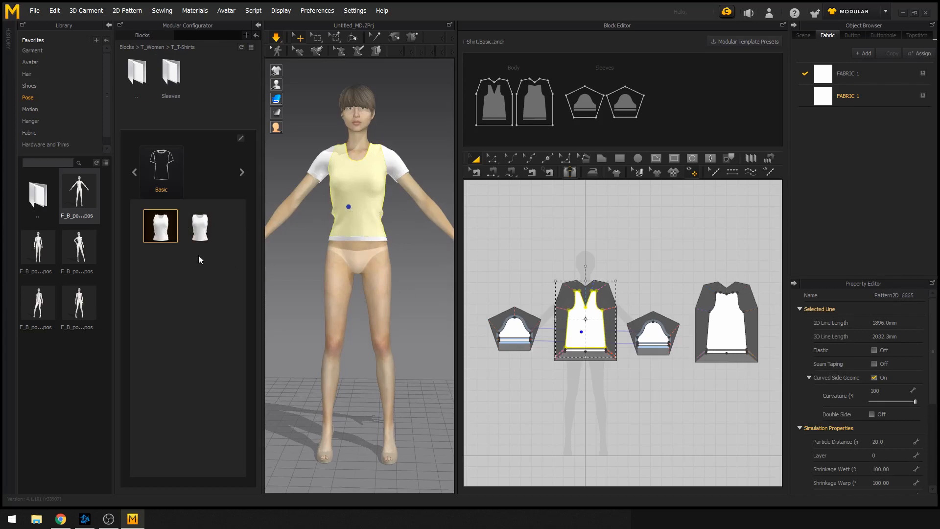
{"action": "right_click_drag", "start_coordinate": [410, 286], "coordinate": [371, 281]}
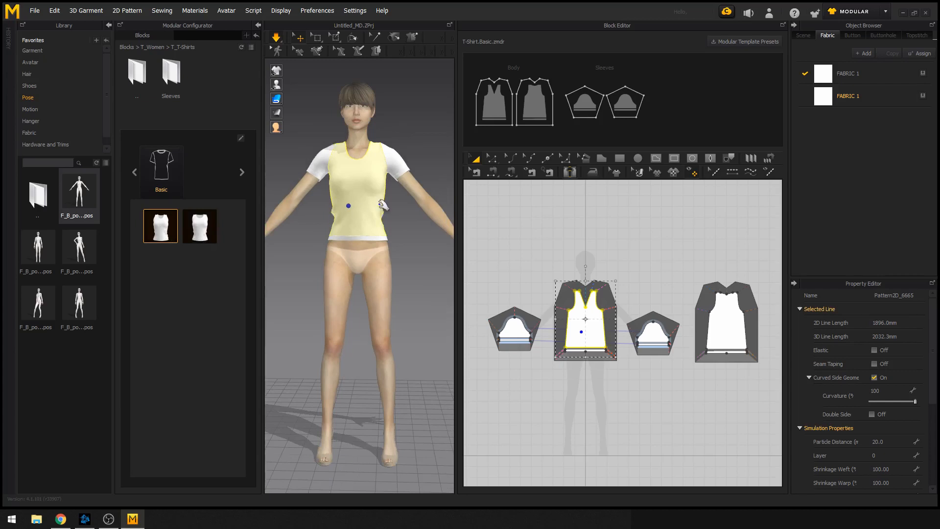
{"action": "scroll", "coordinate": [403, 291], "scroll_direction": "up", "scroll_amount": 2}
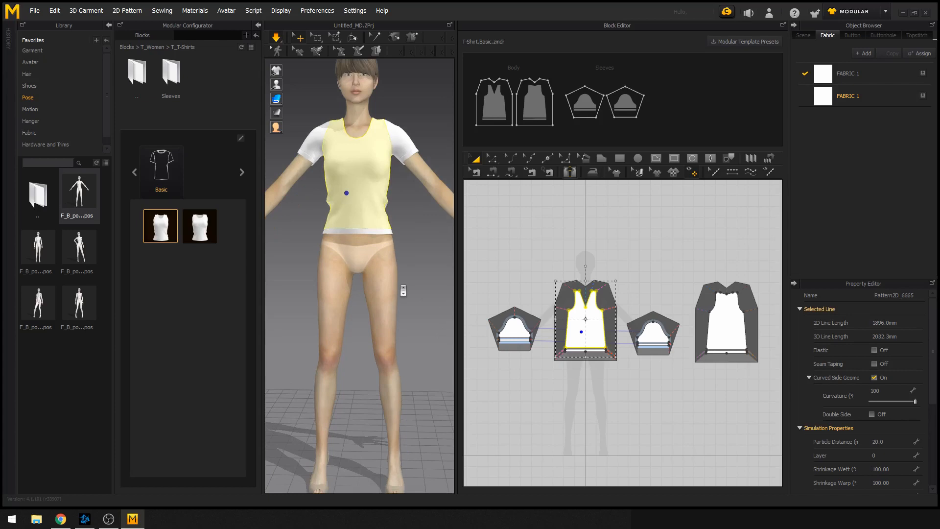
{"action": "left_click", "coordinate": [204, 241]}
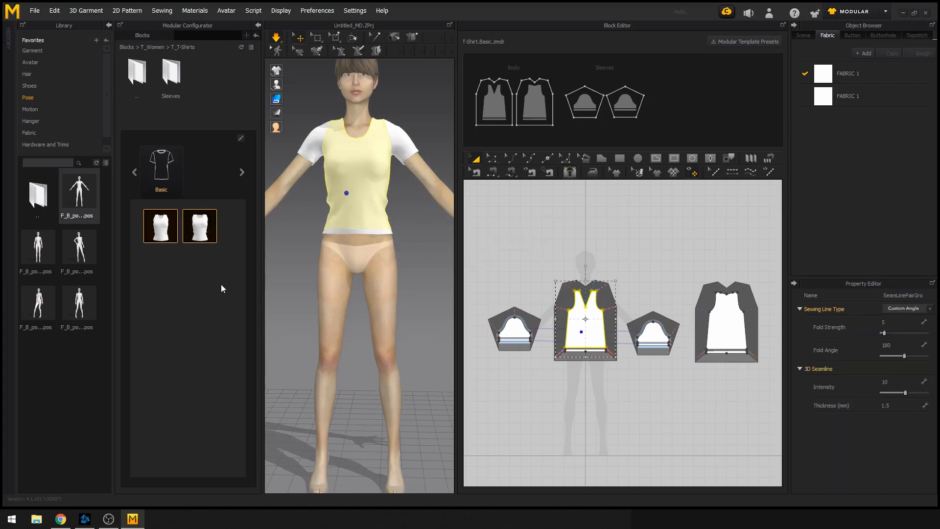
{"action": "left_click", "coordinate": [277, 41]}
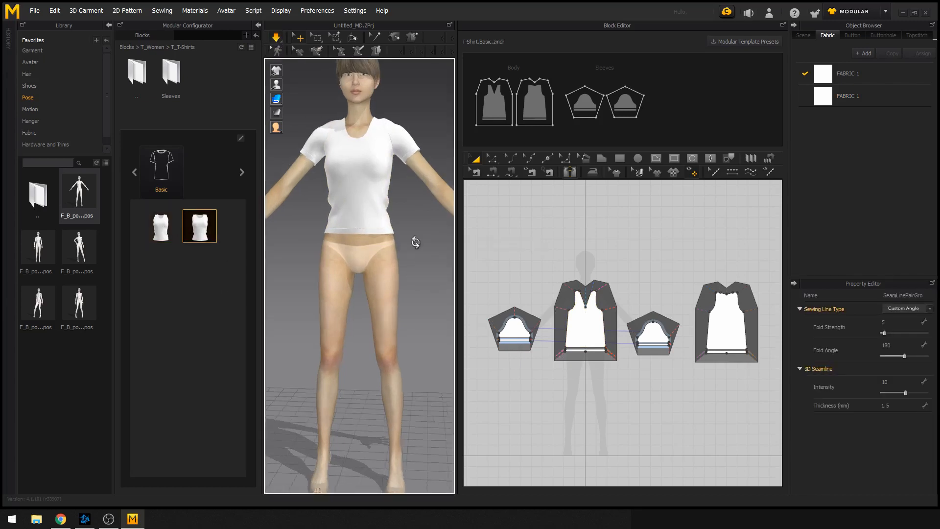
{"action": "mouse_move", "coordinate": [415, 243]}
{"action": "right_mouse_down"}
{"action": "mouse_move", "coordinate": [250, 245]}
{"action": "mouse_move", "coordinate": [431, 250]}
{"action": "right_mouse_up"}
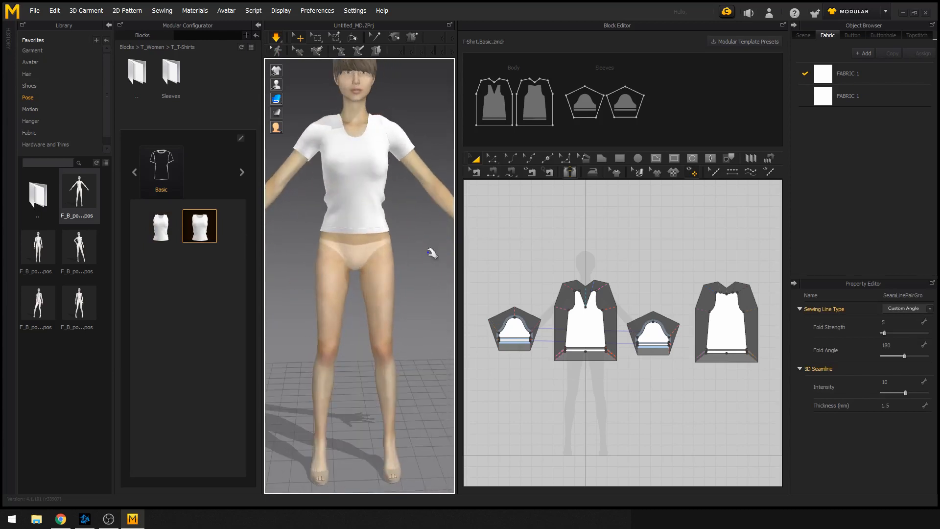
Swap the body for the first body block without a hem band and simulate it on the avatar
{"action": "left_click", "coordinate": [164, 231]}
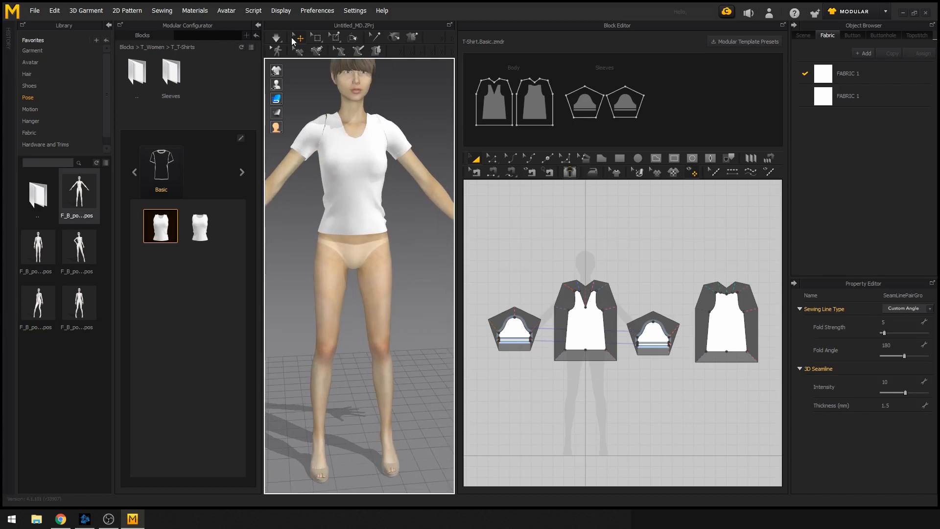
{"action": "left_click", "coordinate": [278, 37]}
{"action": "mouse_move", "coordinate": [370, 226]}
{"action": "right_mouse_down"}
{"action": "mouse_move", "coordinate": [518, 242]}
{"action": "mouse_move", "coordinate": [362, 230]}
{"action": "right_mouse_up"}
{"action": "middle_click_drag", "start_coordinate": [369, 222], "coordinate": [377, 243]}
{"action": "right_click_drag", "start_coordinate": [377, 243], "coordinate": [356, 268]}
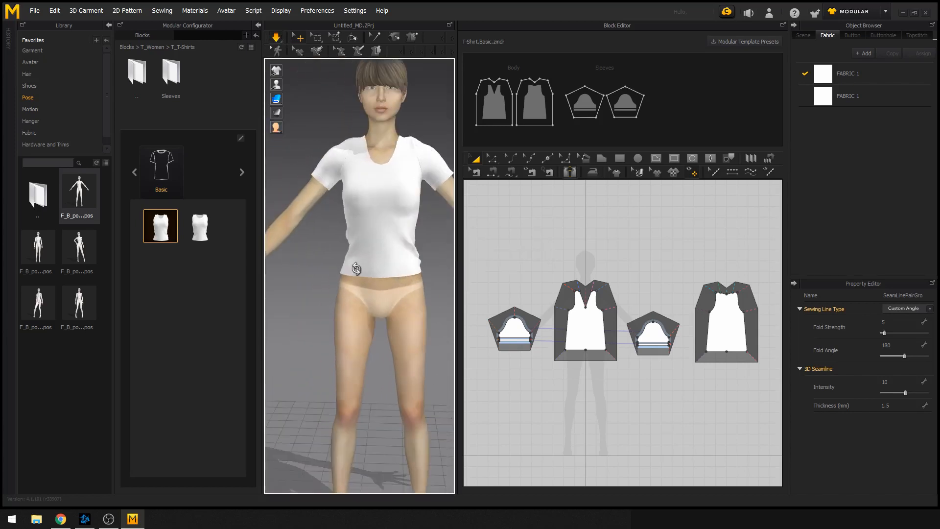
Select the front body and a sleeve on the avatar, examining how the one-piece body fits together with the sleeves
{"action": "left_click", "coordinate": [390, 263]}
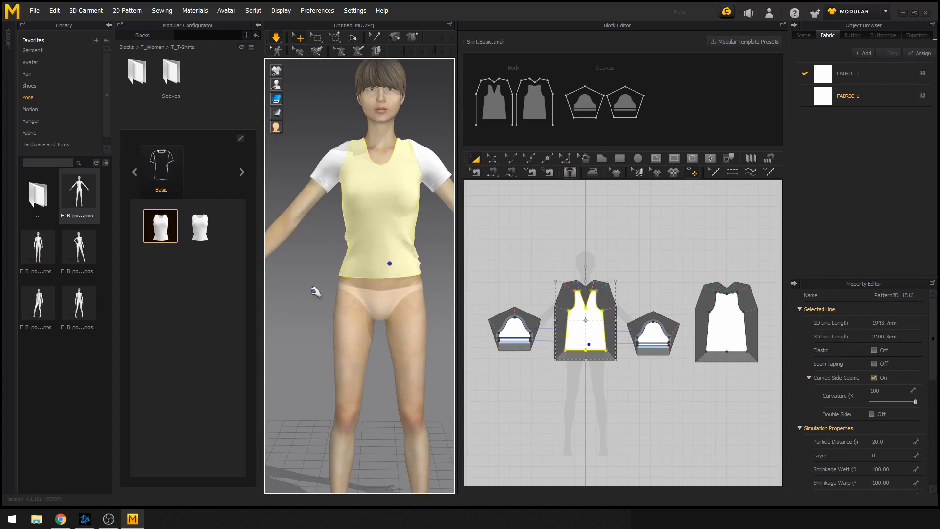
{"action": "left_click", "coordinate": [325, 161]}
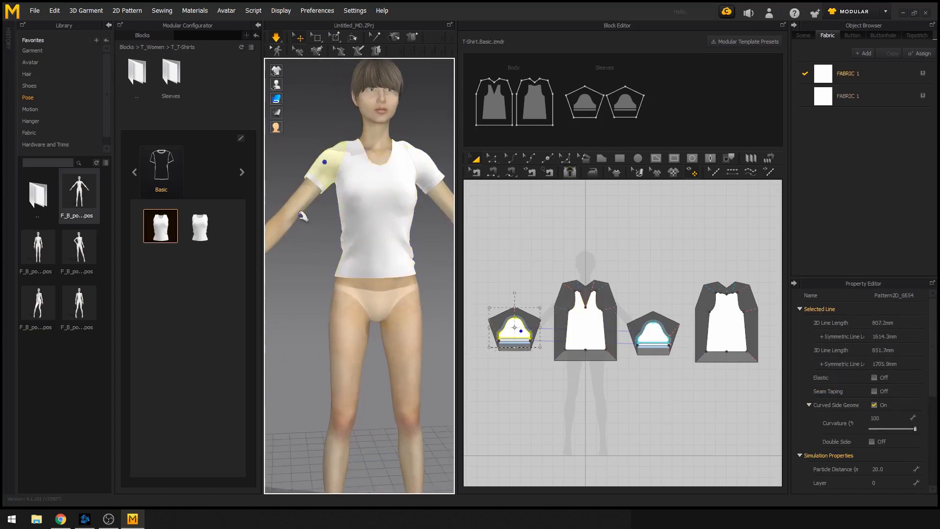
{"action": "right_click_drag", "start_coordinate": [303, 215], "coordinate": [504, 210]}
{"action": "right_click_drag", "start_coordinate": [385, 181], "coordinate": [370, 227]}
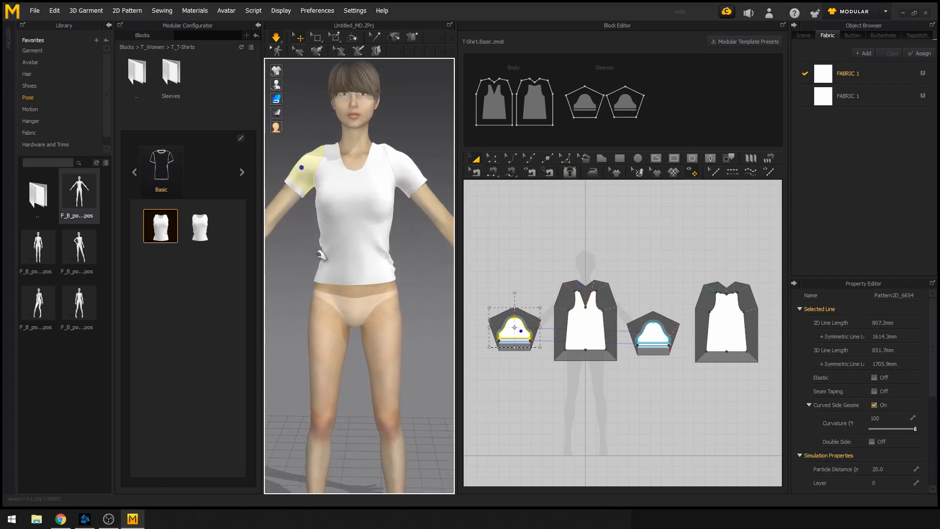
{"action": "mouse_move", "coordinate": [360, 281]}
{"action": "right_mouse_down"}
{"action": "mouse_move", "coordinate": [376, 271]}
{"action": "mouse_move", "coordinate": [310, 267]}
{"action": "mouse_move", "coordinate": [389, 280]}
{"action": "mouse_move", "coordinate": [371, 330]}
{"action": "mouse_move", "coordinate": [375, 380]}
{"action": "mouse_move", "coordinate": [373, 274]}
{"action": "right_mouse_up"}
{"action": "middle_click_drag", "start_coordinate": [388, 283], "coordinate": [390, 304]}
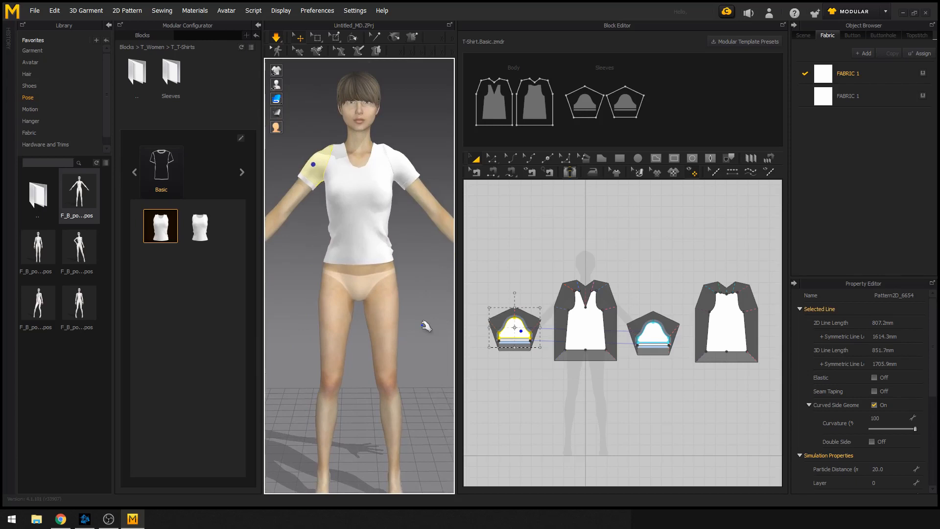
Open the Sleeves block folder, swap in the first sleeve block without hem bands, and select the front body on the avatar
{"action": "double_click", "coordinate": [180, 83]}
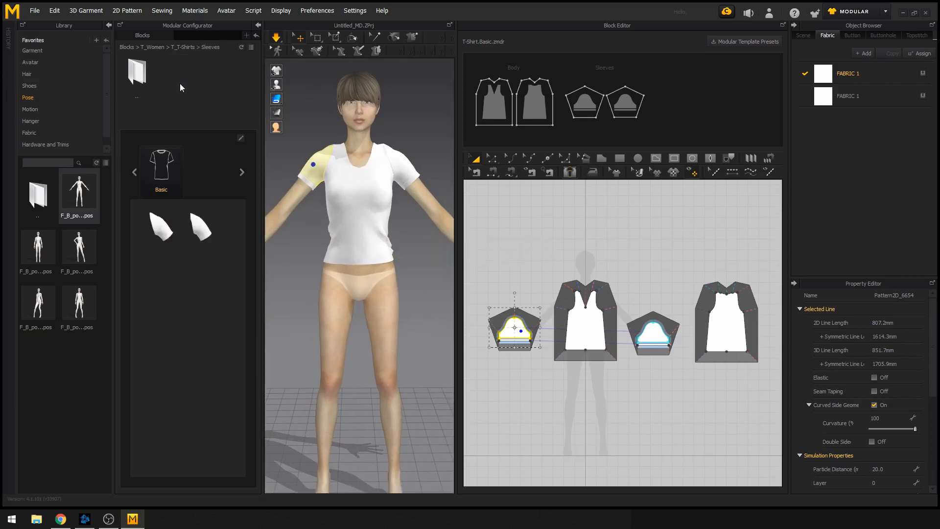
{"action": "left_click", "coordinate": [169, 229]}
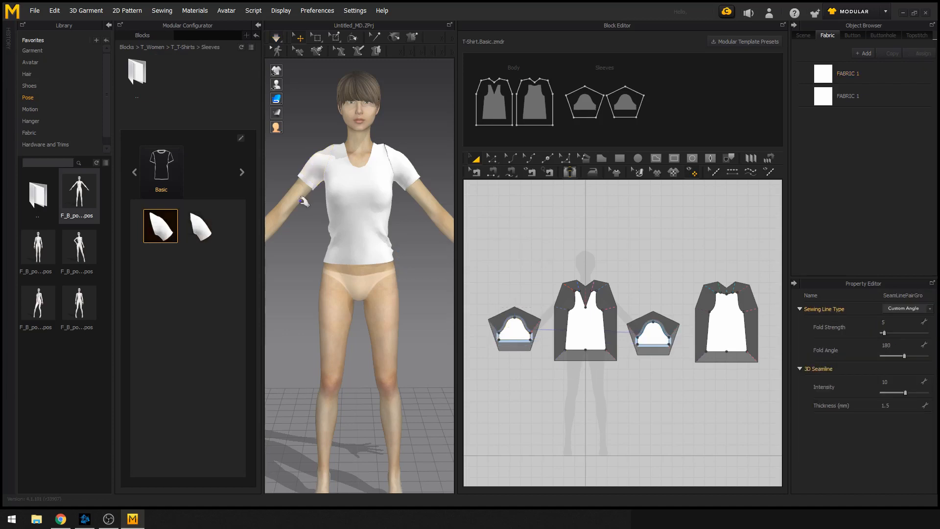
{"action": "left_click", "coordinate": [324, 176]}
{"action": "left_click", "coordinate": [358, 228]}
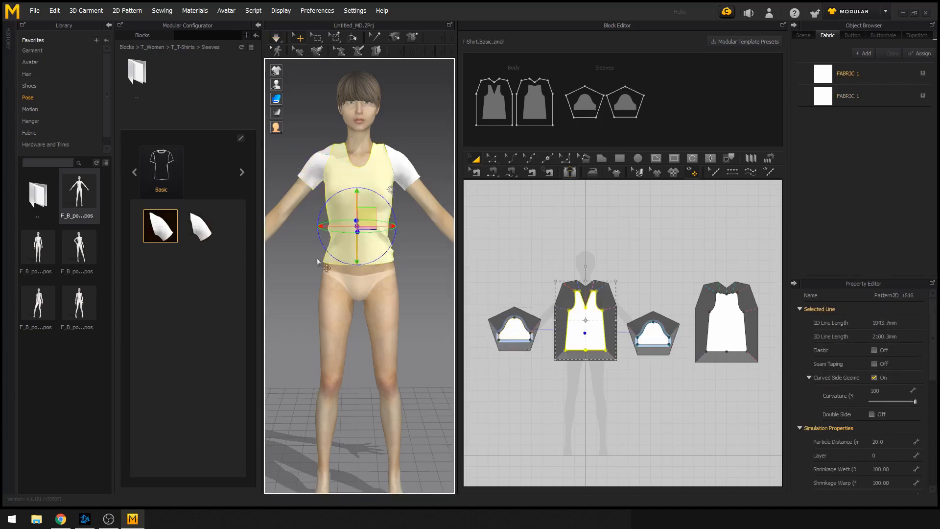
Return to the T_T-Shirts block folder, load the second body block with the hem band, and start the simulation
{"action": "double_click", "coordinate": [136, 73]}
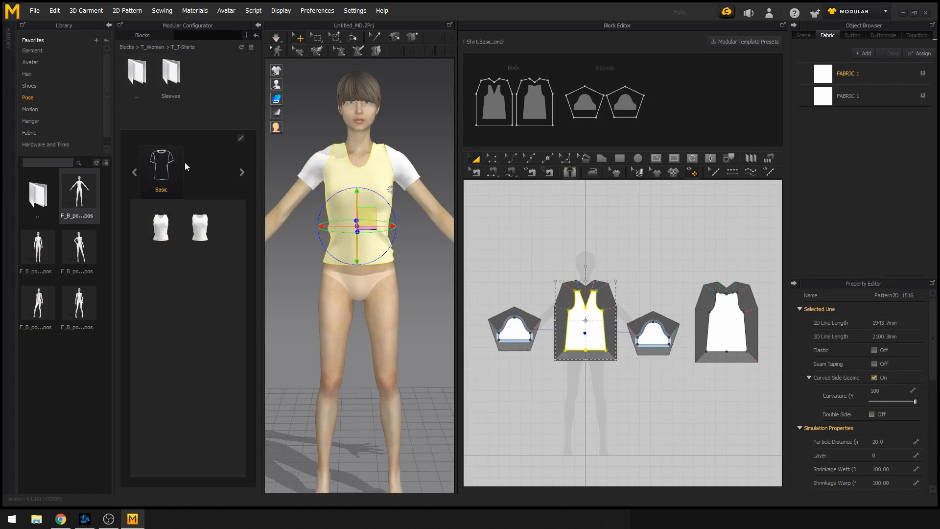
{"action": "left_click", "coordinate": [200, 226]}
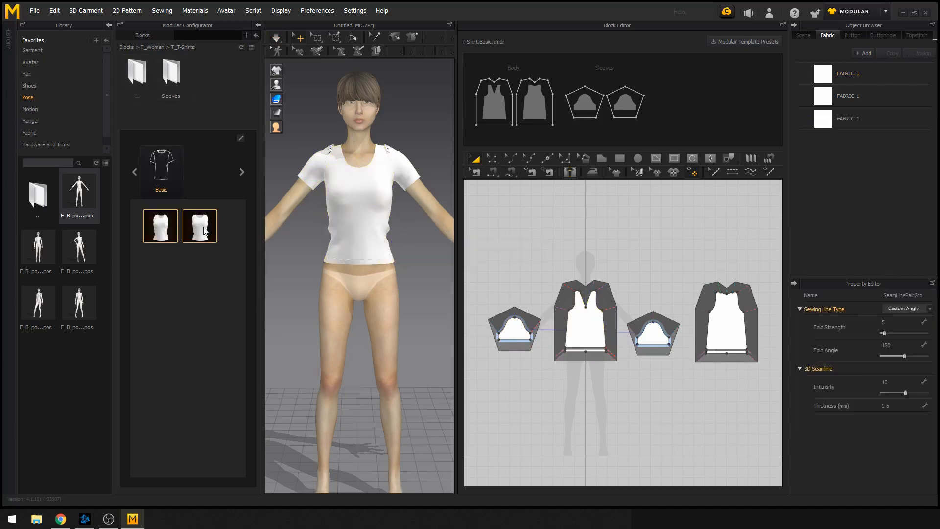
{"action": "left_click", "coordinate": [276, 37]}
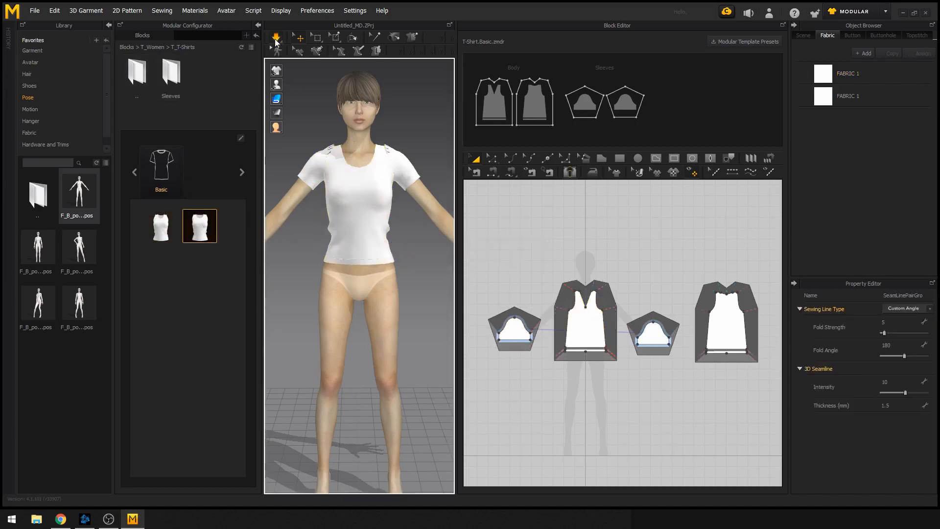
Examine the draped T-shirt on the avatar, checking how the plain sleeves join the body with its hem band
{"action": "left_click", "coordinate": [317, 159]}
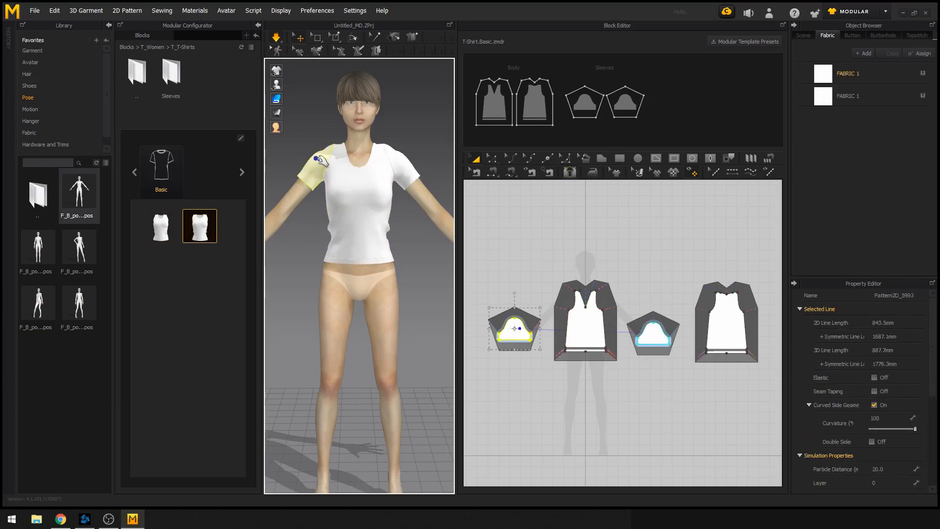
{"action": "right_click_drag", "start_coordinate": [335, 200], "coordinate": [272, 221]}
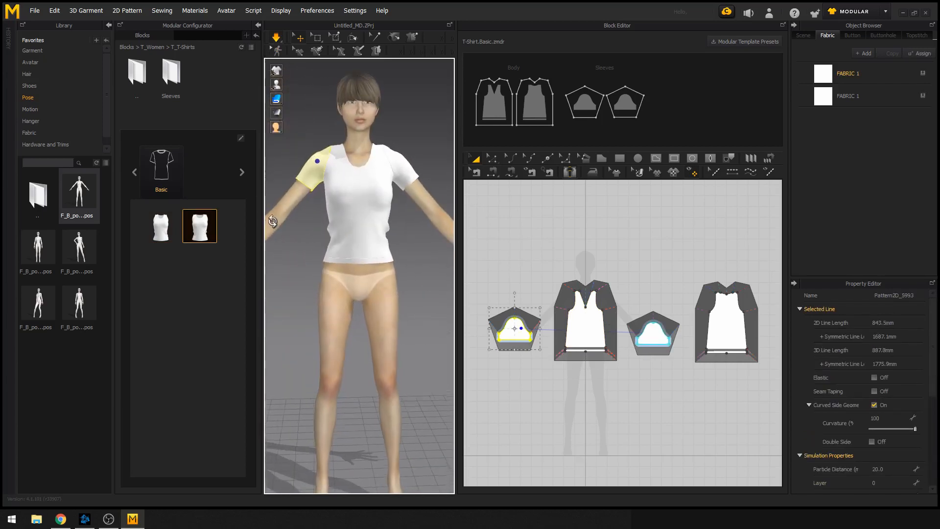
{"action": "scroll", "coordinate": [374, 263], "scroll_direction": "up", "scroll_amount": 1}
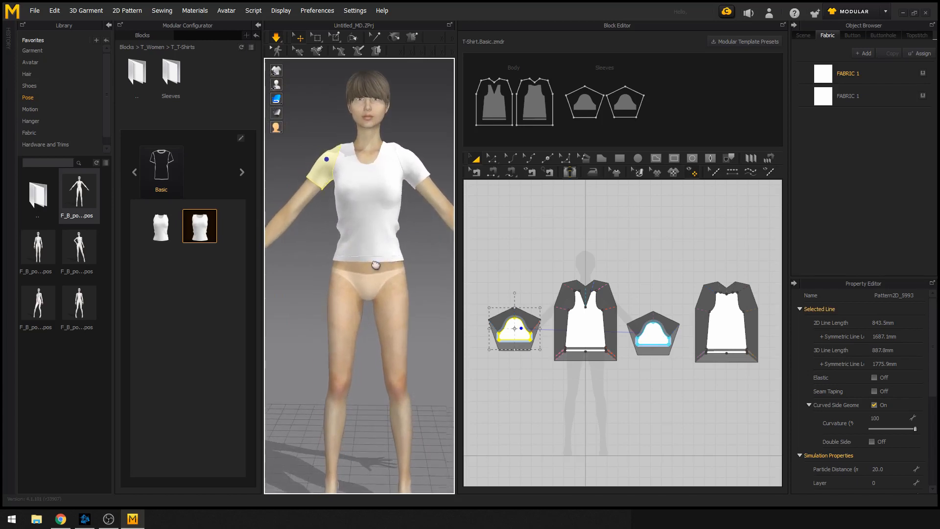
{"action": "middle_click_drag", "start_coordinate": [375, 265], "coordinate": [369, 269]}
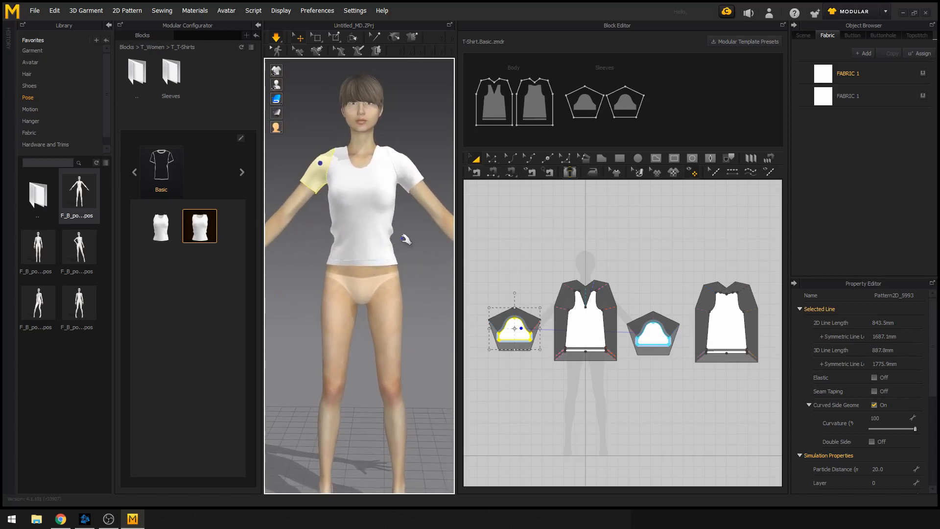
{"action": "left_click", "coordinate": [417, 249]}
{"action": "scroll", "coordinate": [395, 246], "scroll_direction": "down", "scroll_amount": 1}
{"action": "mouse_move", "coordinate": [384, 269]}
{"action": "middle_mouse_down"}
{"action": "mouse_move", "coordinate": [382, 287]}
{"action": "mouse_move", "coordinate": [388, 268]}
{"action": "middle_mouse_up"}
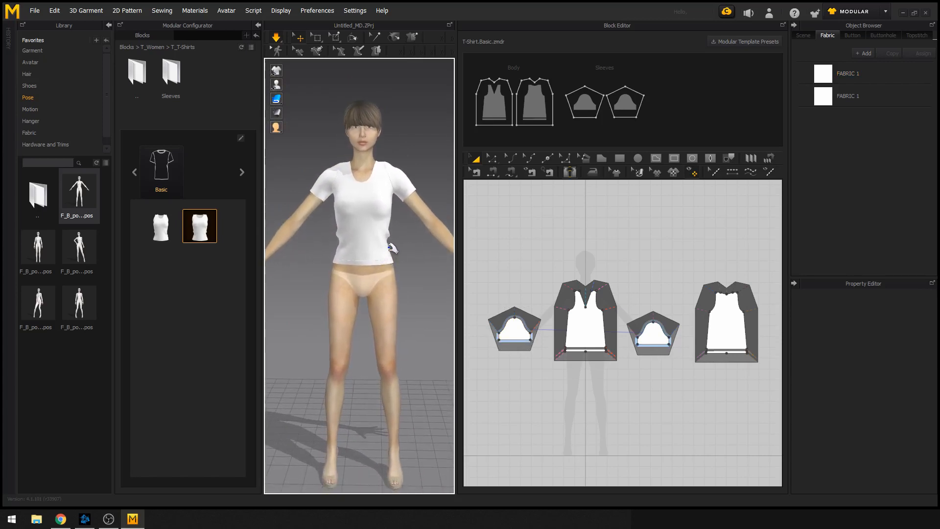
{"action": "mouse_move", "coordinate": [343, 259]}
{"action": "right_mouse_down"}
{"action": "mouse_move", "coordinate": [415, 268]}
{"action": "mouse_move", "coordinate": [335, 258]}
{"action": "right_mouse_up"}
Activate only the Body block and inspect the front and back body patterns with their separate hem bands
{"action": "mouse_move", "coordinate": [509, 95]}
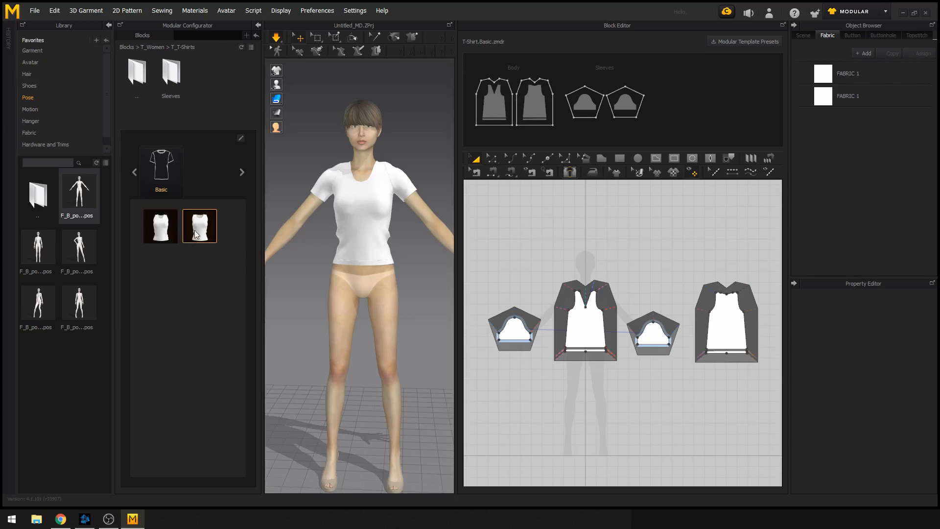
{"action": "left_click", "coordinate": [356, 234]}
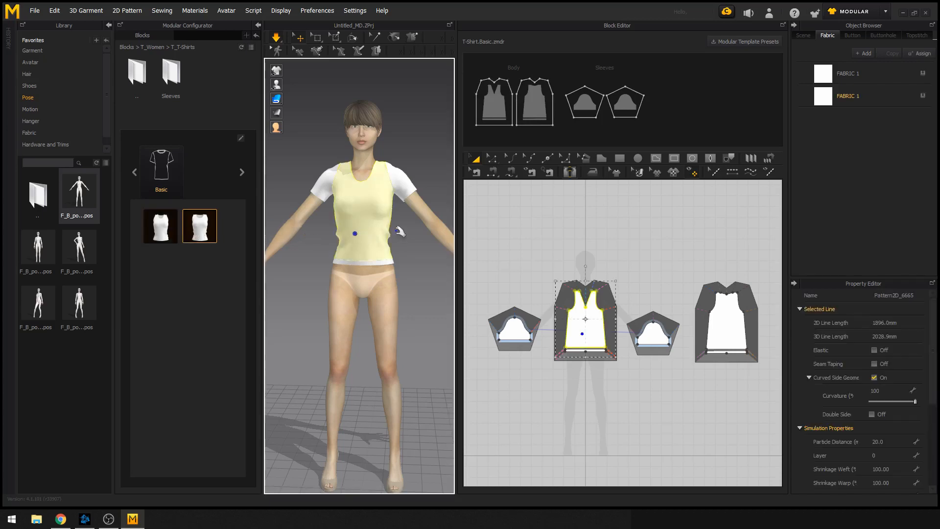
{"action": "mouse_move", "coordinate": [544, 115]}
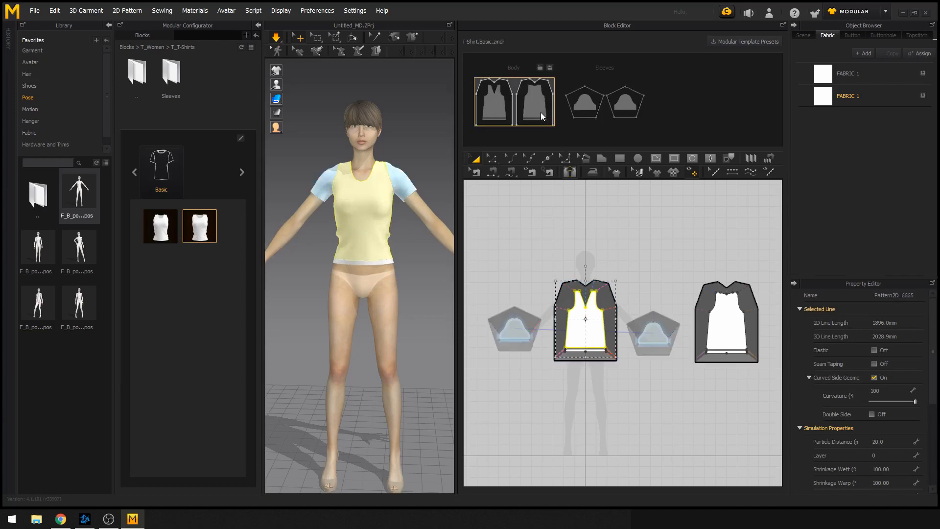
{"action": "scroll", "coordinate": [628, 362], "scroll_direction": "down", "scroll_amount": 5}
{"action": "middle_click_drag", "start_coordinate": [554, 362], "coordinate": [604, 350]}
{"action": "scroll", "coordinate": [605, 350], "scroll_direction": "down", "scroll_amount": 2}
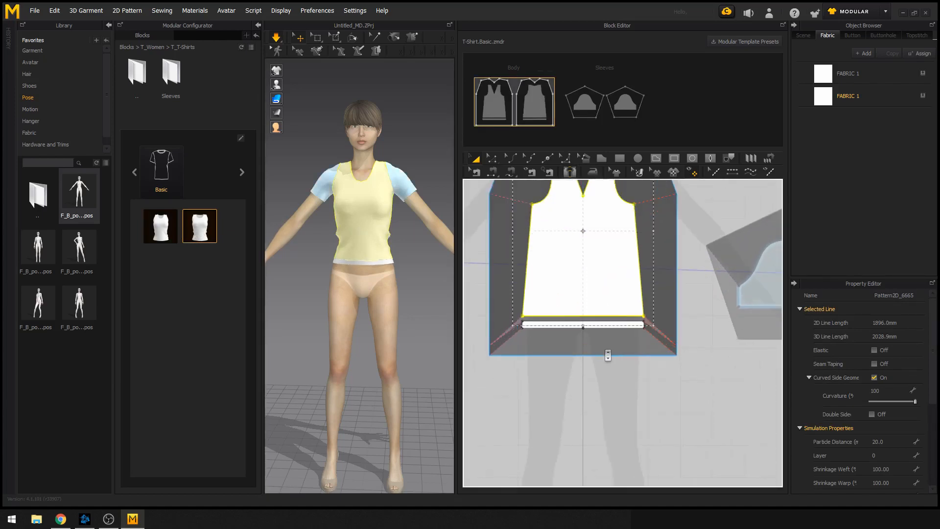
{"action": "scroll", "coordinate": [592, 337], "scroll_direction": "up", "scroll_amount": 3}
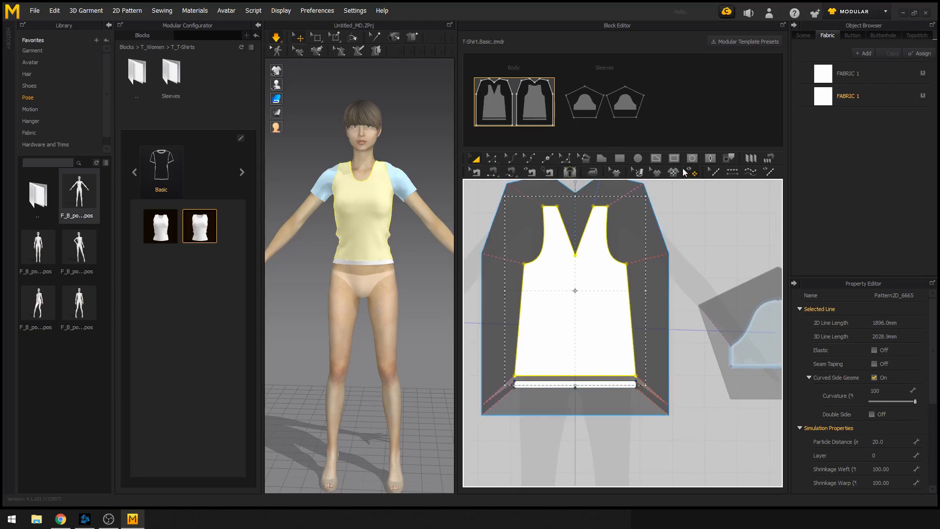
{"action": "scroll", "coordinate": [639, 303], "scroll_direction": "up", "scroll_amount": 3}
{"action": "middle_click_drag", "start_coordinate": [631, 306], "coordinate": [435, 329]}
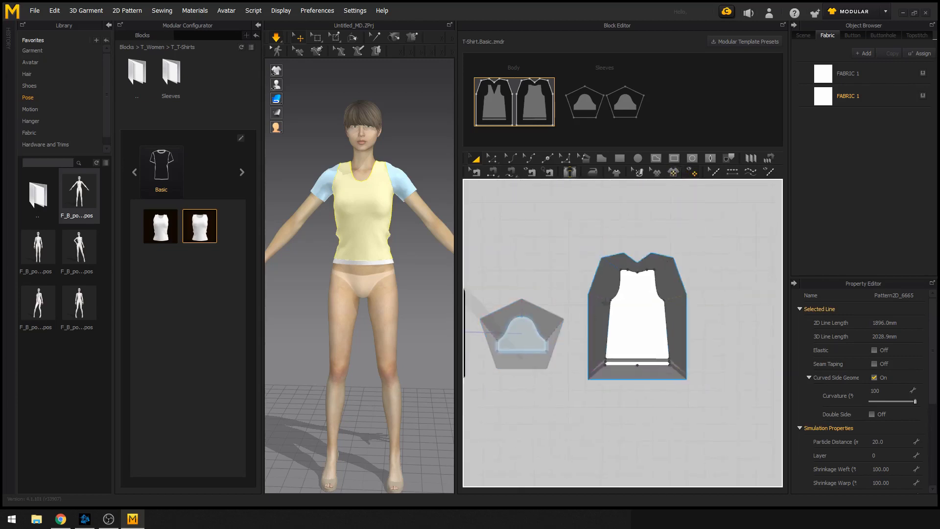
Draw a horizontal internal line about 328 mm long across the back body pattern, from side seam to side seam below the armholes
{"action": "left_click", "coordinate": [618, 306]}
{"action": "scroll", "coordinate": [631, 315], "scroll_direction": "down", "scroll_amount": 4}
{"action": "middle_click_drag", "start_coordinate": [632, 318], "coordinate": [566, 330]}
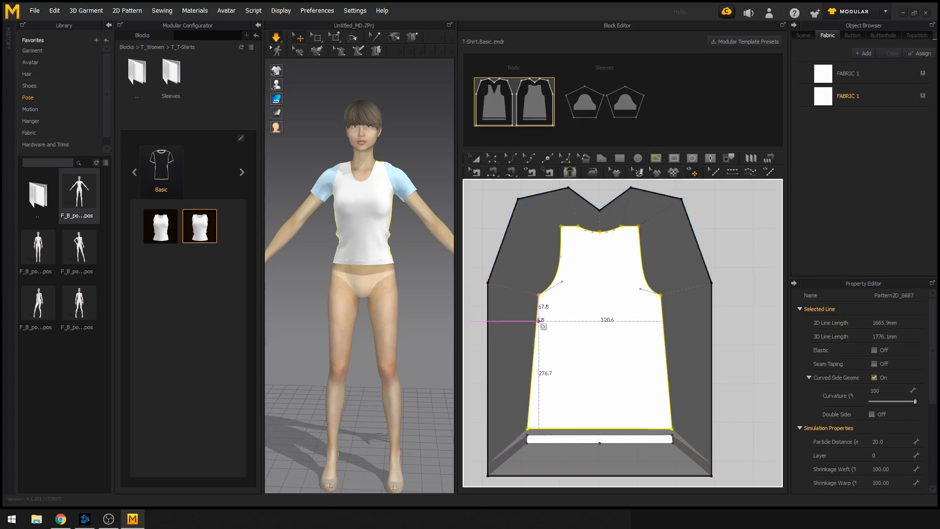
{"action": "scroll", "coordinate": [538, 322], "scroll_direction": "down", "scroll_amount": 3}
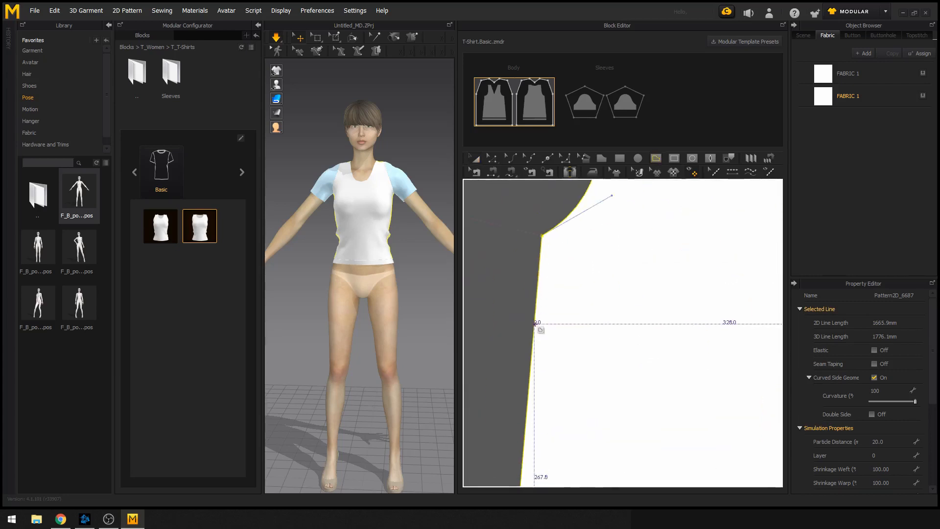
{"action": "scroll", "coordinate": [539, 324], "scroll_direction": "up", "scroll_amount": 3}
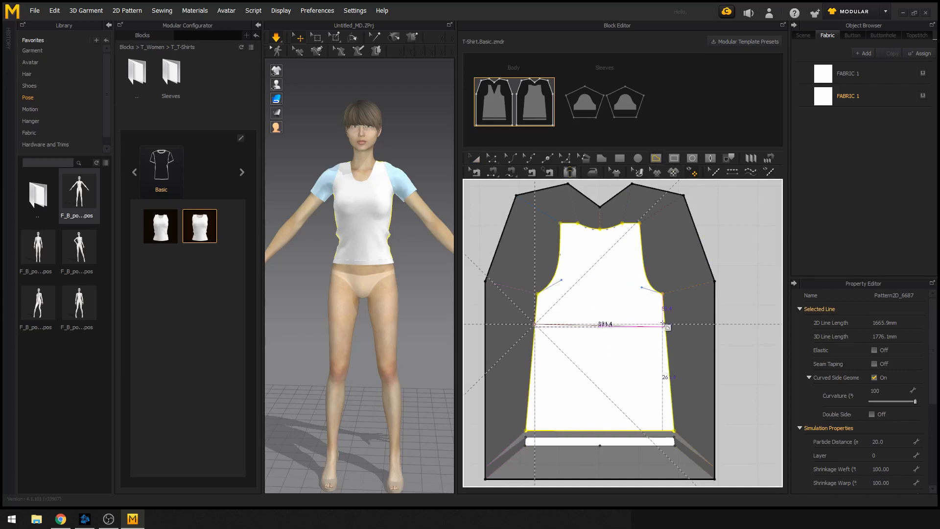
{"action": "scroll", "coordinate": [667, 324], "scroll_direction": "up", "scroll_amount": 5}
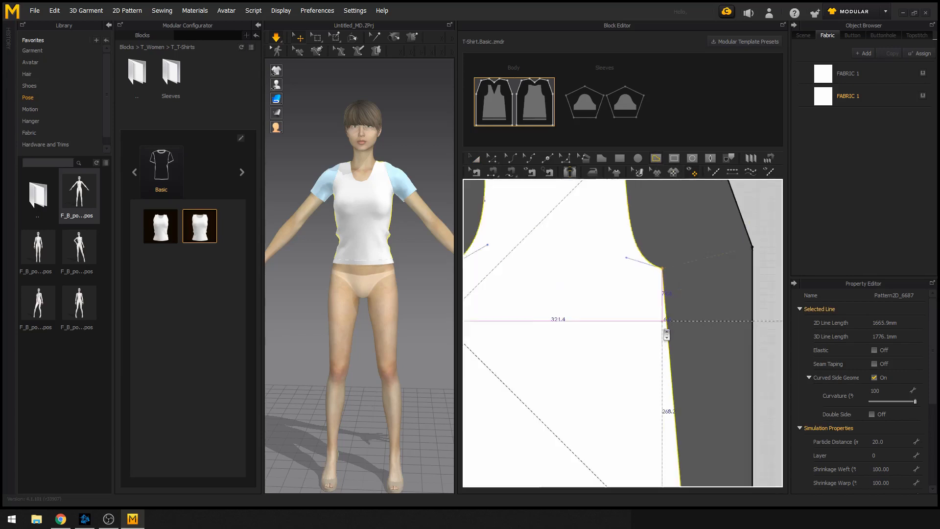
{"action": "left_click", "coordinate": [668, 317]}
{"action": "scroll", "coordinate": [613, 335], "scroll_direction": "down", "scroll_amount": 6}
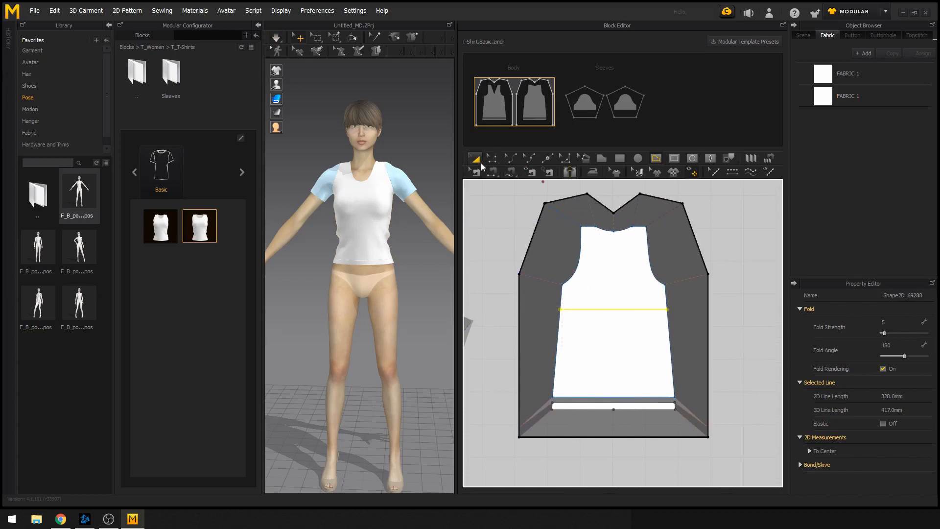
Cut and sew the back body pattern along its horizontal internal line
{"action": "left_click", "coordinate": [492, 158]}
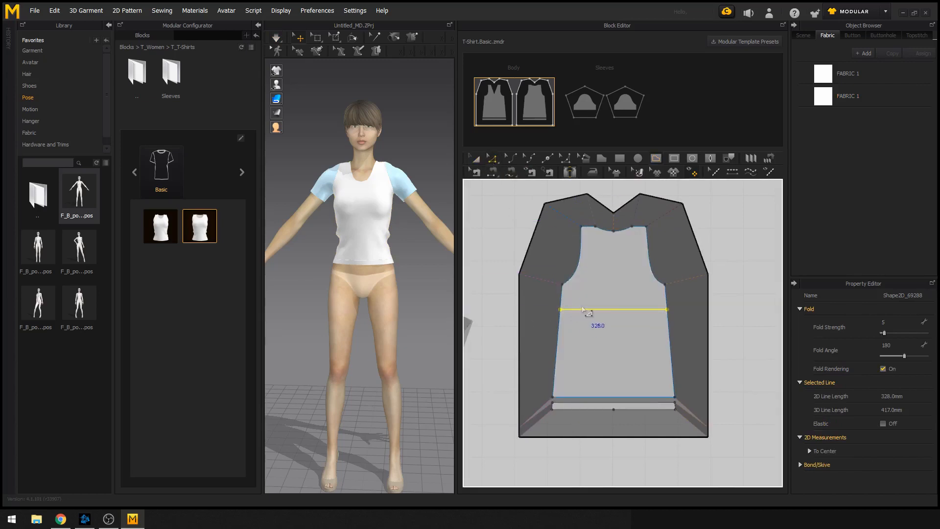
{"action": "right_click", "coordinate": [582, 310]}
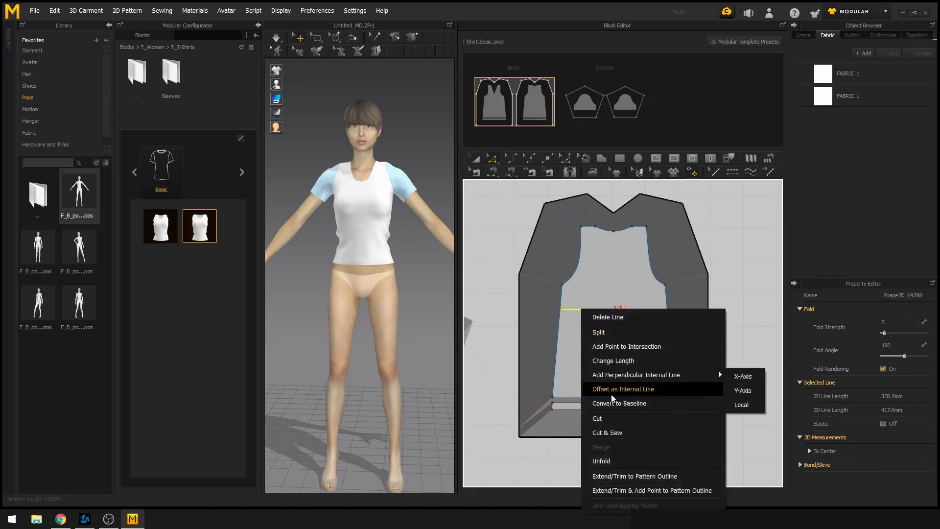
{"action": "left_click", "coordinate": [612, 433]}
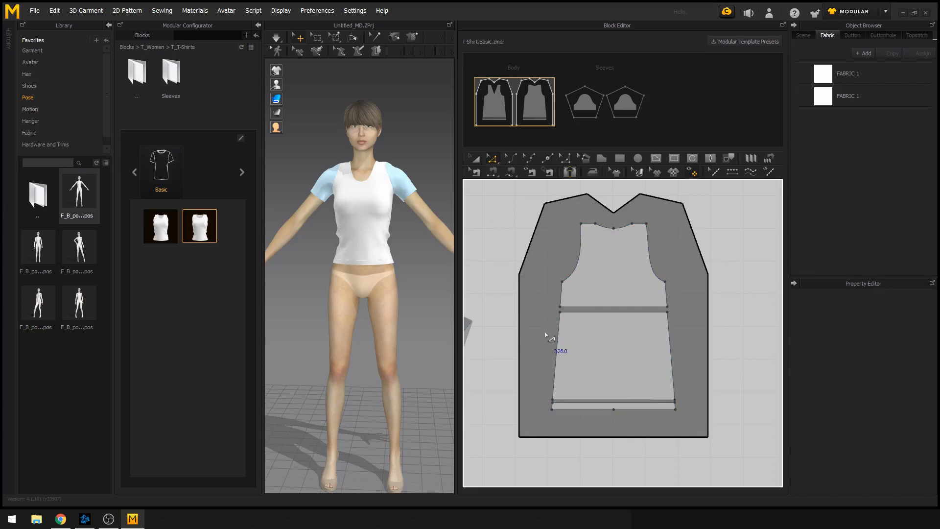
Sew both halves of the upper back piece's neckline to the matching neckline edges of the surrounding block outline
{"action": "left_click", "coordinate": [732, 171]}
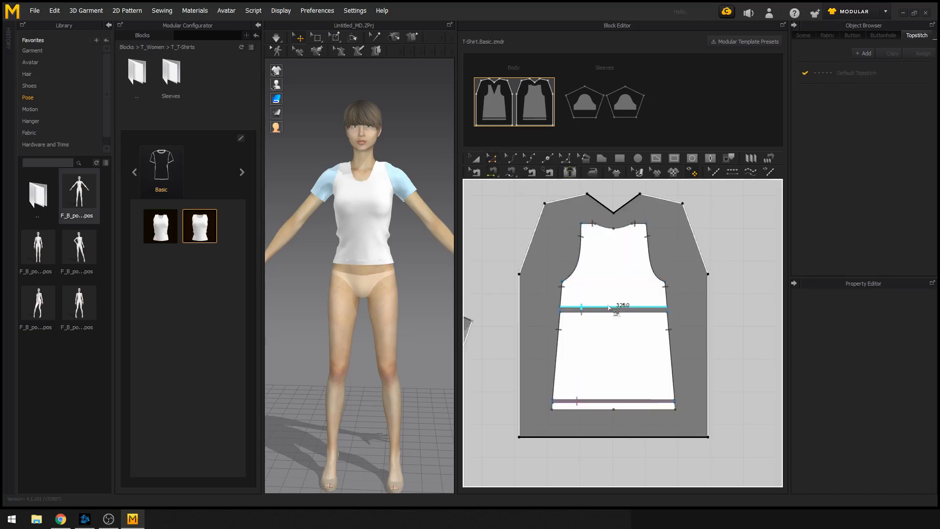
{"action": "scroll", "coordinate": [614, 306], "scroll_direction": "up", "scroll_amount": 2}
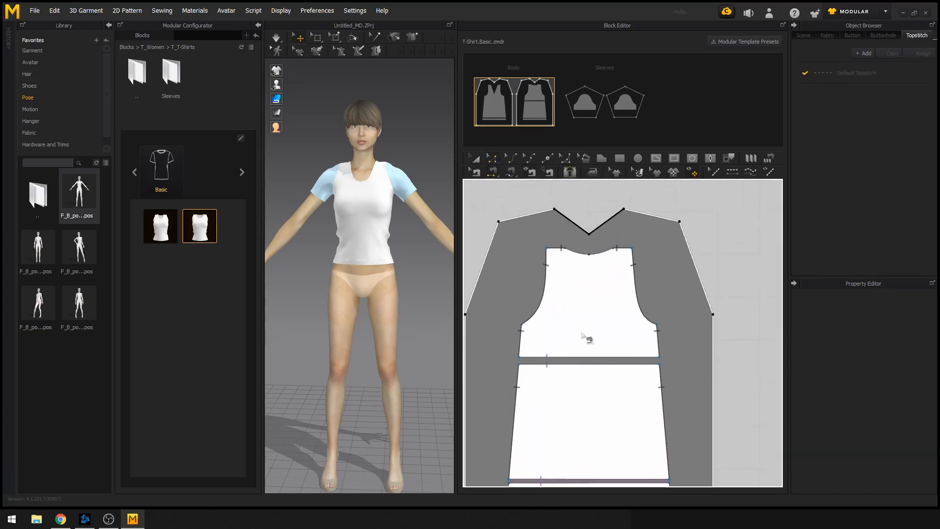
{"action": "scroll", "coordinate": [575, 269], "scroll_direction": "up", "scroll_amount": 1}
{"action": "left_click", "coordinate": [573, 247]}
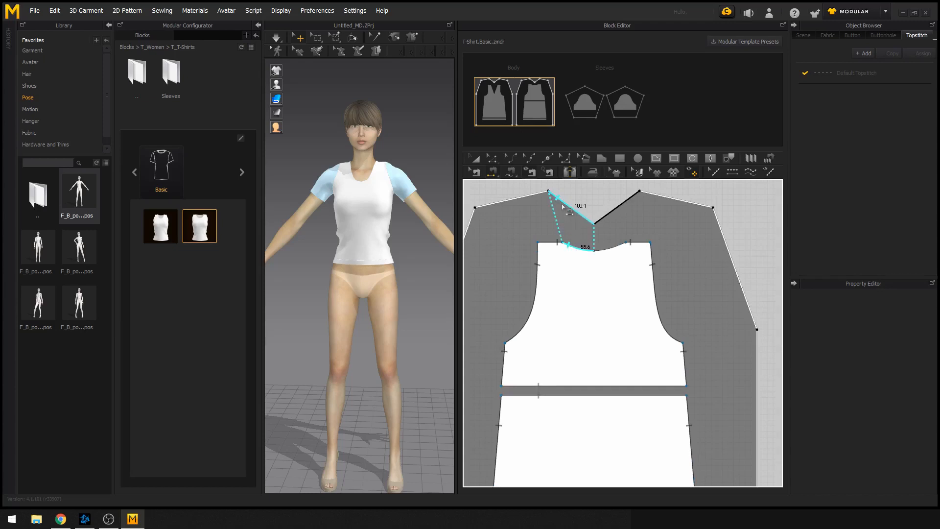
{"action": "left_click", "coordinate": [568, 212]}
{"action": "left_click", "coordinate": [622, 245]}
{"action": "left_click", "coordinate": [628, 202]}
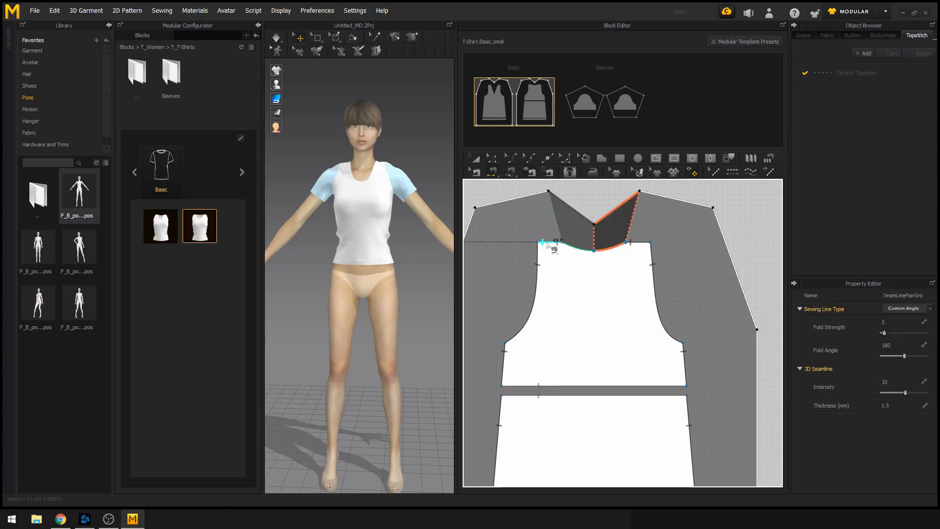
Sew both shoulder edges and both armholes of the upper back piece to the matching edges of the block outline
{"action": "left_click", "coordinate": [551, 242]}
{"action": "left_click", "coordinate": [539, 202]}
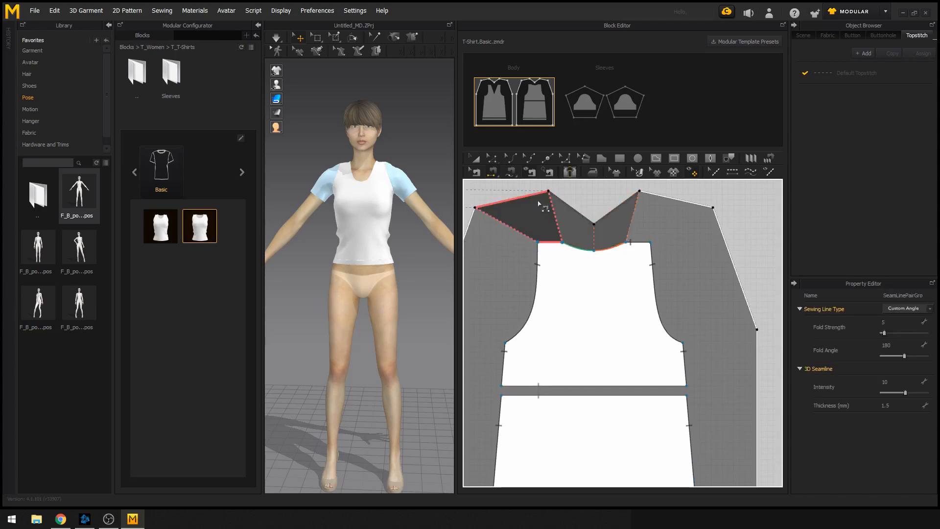
{"action": "left_click", "coordinate": [631, 241]}
{"action": "left_click", "coordinate": [676, 200]}
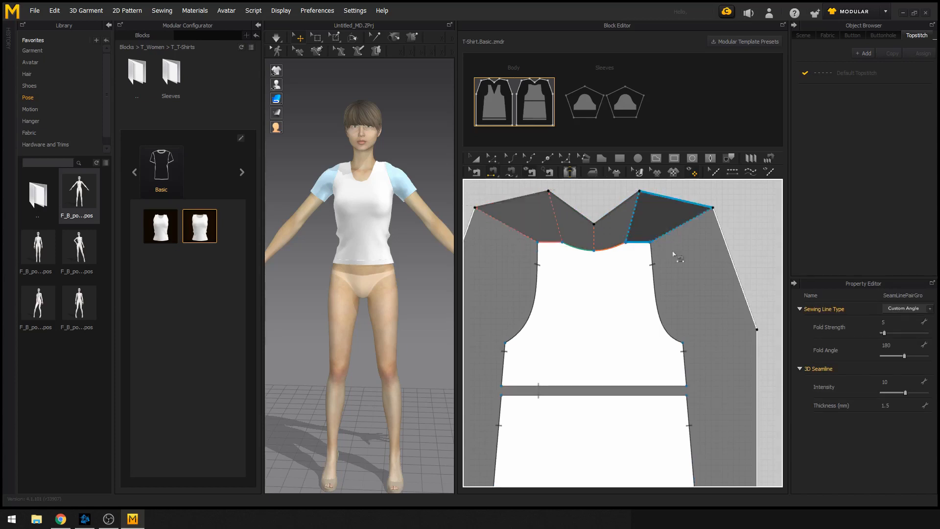
{"action": "left_click", "coordinate": [656, 267]}
{"action": "left_click", "coordinate": [724, 235]}
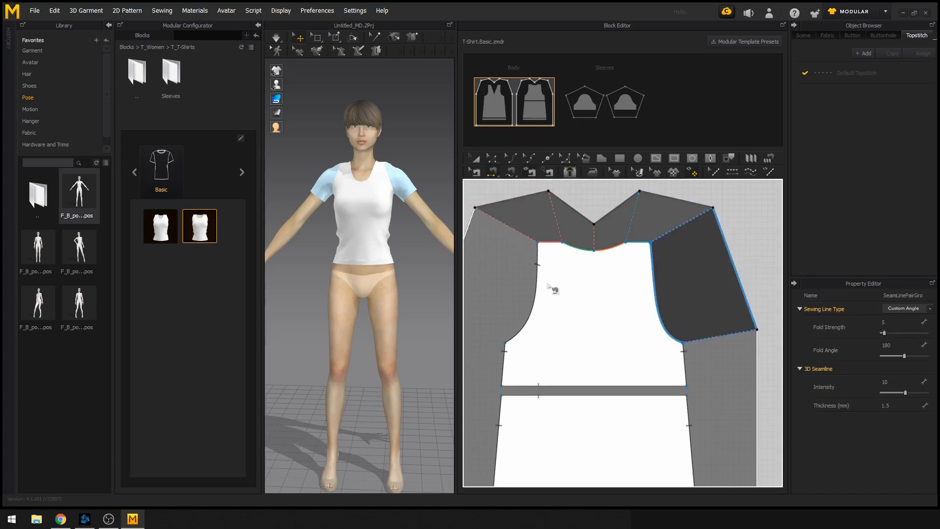
{"action": "left_click", "coordinate": [533, 274]}
{"action": "left_click", "coordinate": [476, 232]}
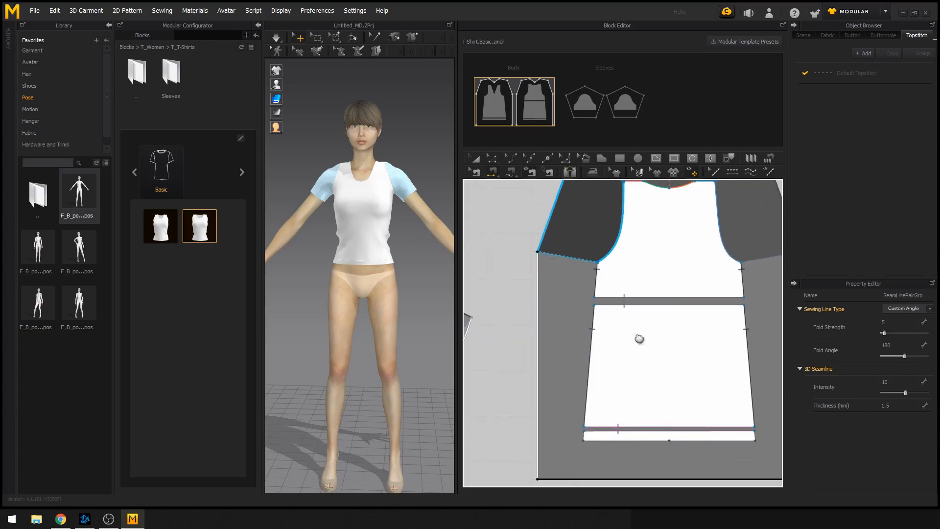
Sew the block outline's left side edge to the left side edges of the upper back, lower back and hem band
{"action": "middle_click_drag", "start_coordinate": [637, 336], "coordinate": [590, 309]}
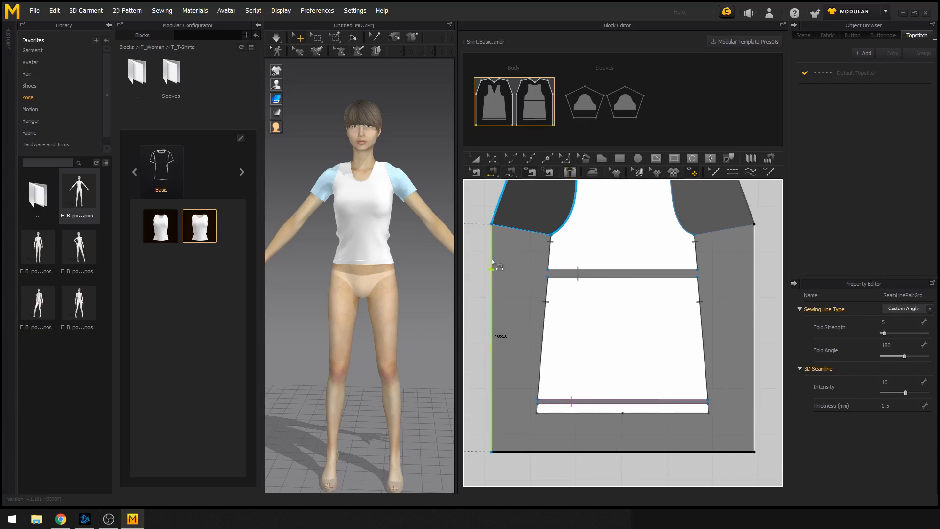
{"action": "left_click", "coordinate": [491, 264]}
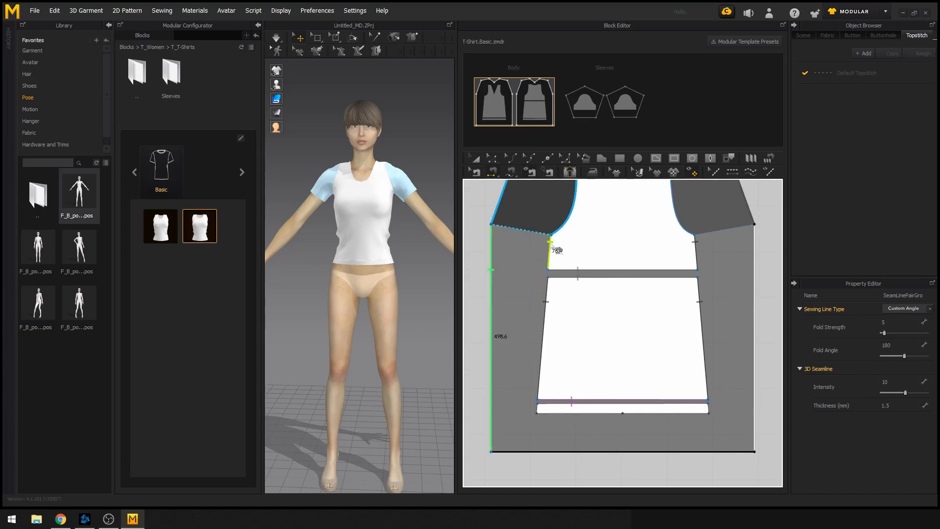
{"action": "left_click", "coordinate": [555, 250]}
{"action": "left_click", "coordinate": [550, 301]}
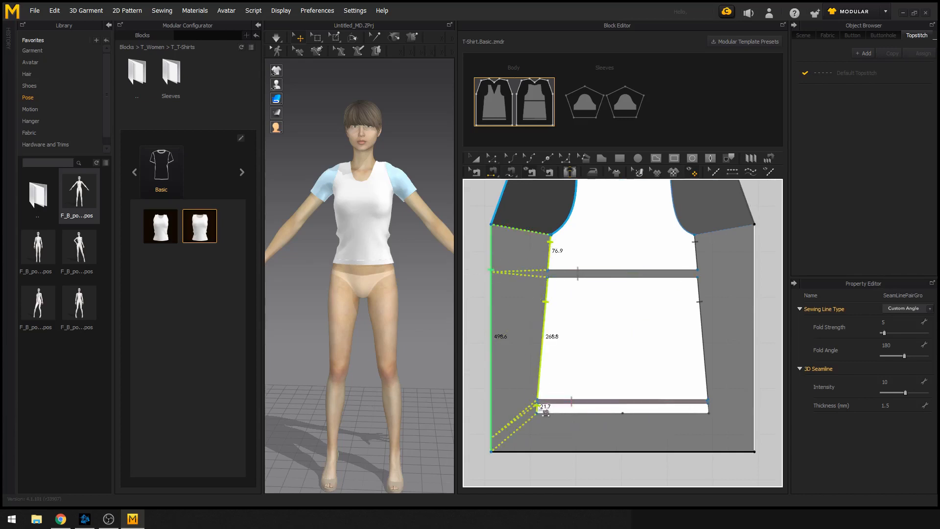
{"action": "left_click", "coordinate": [543, 413]}
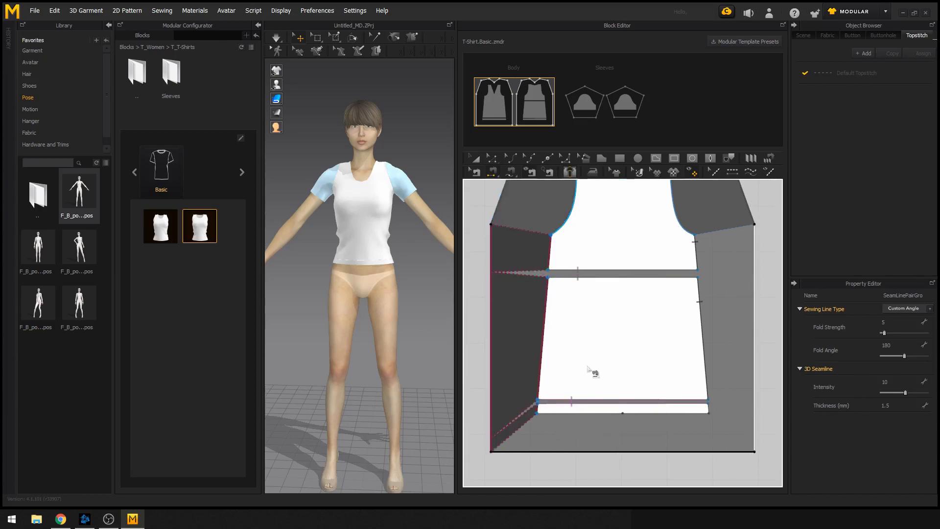
Sew the block outline's right side edge to the right side edges of the upper back, lower back and hem band
{"action": "middle_click_drag", "start_coordinate": [651, 336], "coordinate": [545, 361]}
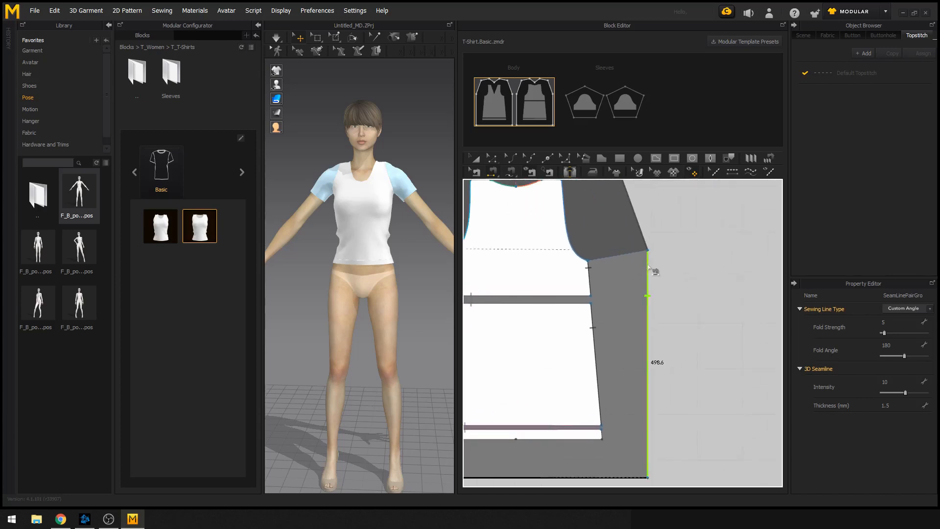
{"action": "left_click", "coordinate": [647, 265]}
{"action": "left_click", "coordinate": [588, 272], "text": "shift"}
{"action": "left_click", "coordinate": [591, 316], "text": "shift"}
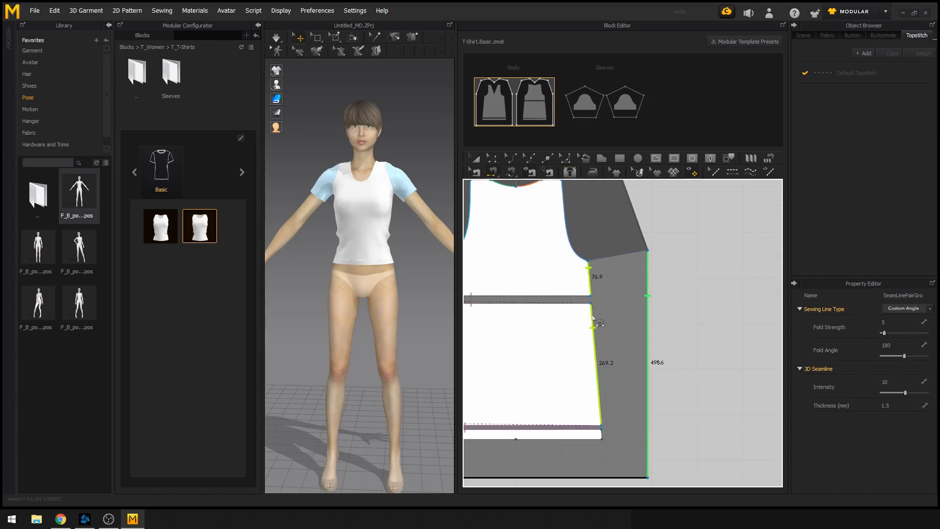
{"action": "left_click", "coordinate": [607, 437]}
{"action": "scroll", "coordinate": [595, 394], "scroll_direction": "down", "scroll_amount": 5}
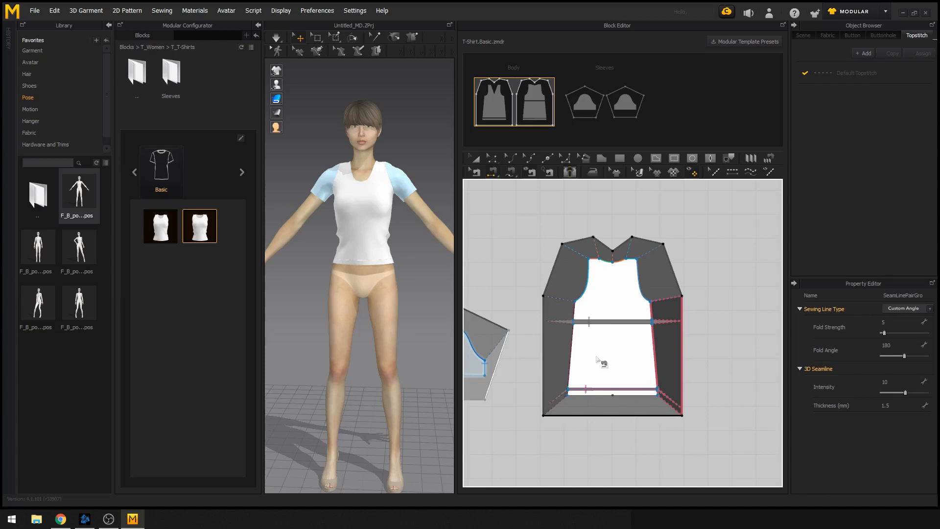
{"action": "scroll", "coordinate": [572, 370], "scroll_direction": "down", "scroll_amount": 1}
{"action": "right_click_drag", "start_coordinate": [572, 370], "coordinate": [618, 360]}
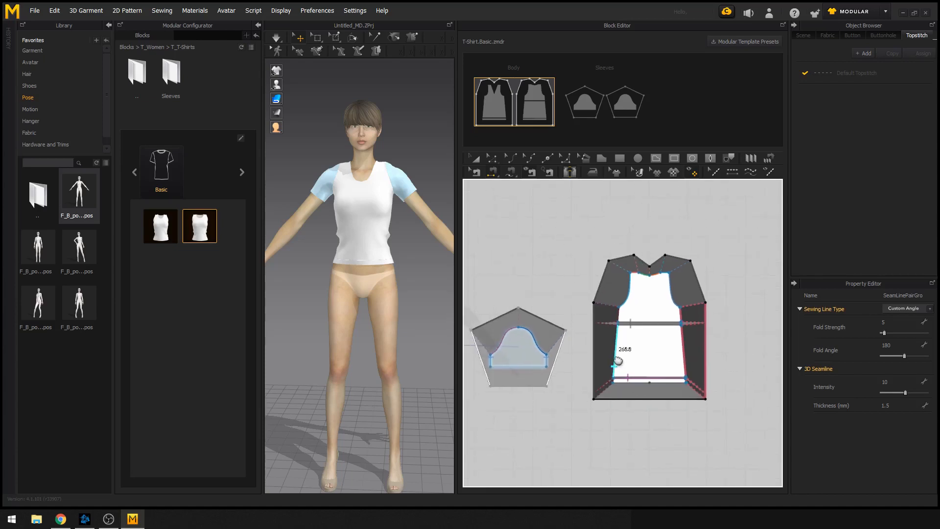
Simulate the garment and check the new horizontal seam on the back of the avatar
{"action": "left_click", "coordinate": [276, 37]}
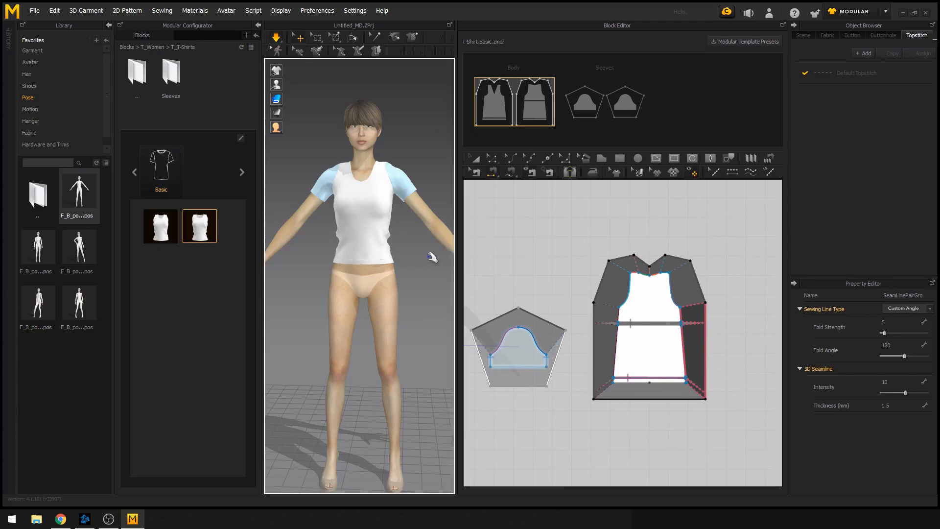
{"action": "right_click_drag", "start_coordinate": [430, 256], "coordinate": [279, 269]}
{"action": "left_click", "coordinate": [356, 246]}
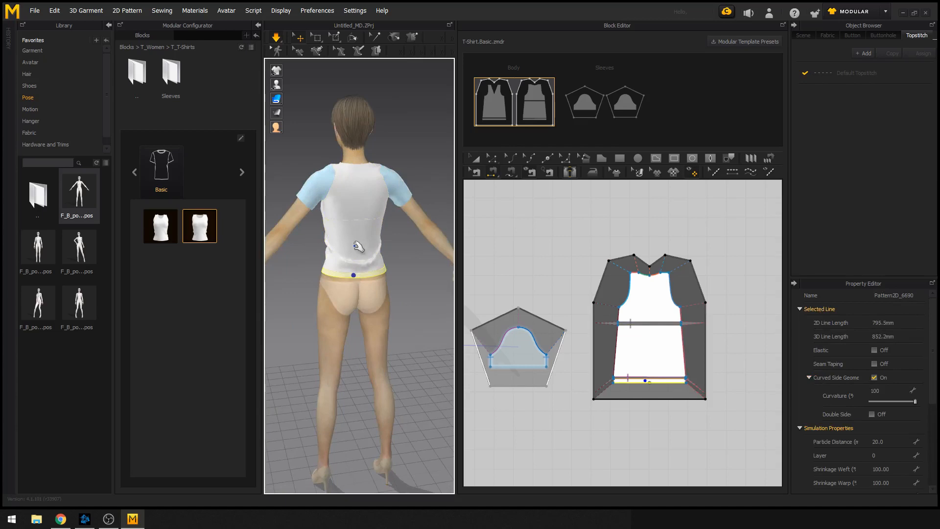
{"action": "left_click", "coordinate": [362, 210]}
{"action": "right_click_drag", "start_coordinate": [362, 210], "coordinate": [457, 248]}
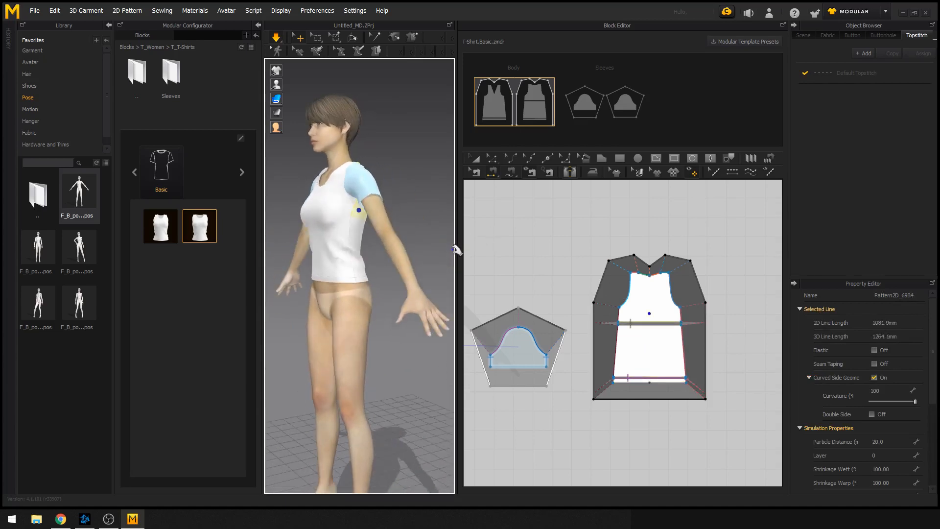
Save the Body block in the T_T-Shirts folder as Body_Basic_Block_03.zblc
{"action": "mouse_move", "coordinate": [593, 122]}
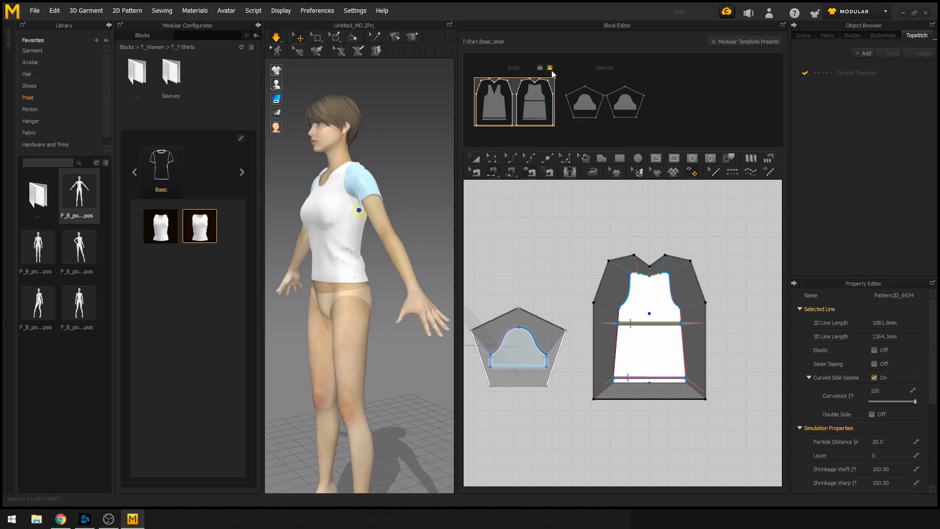
{"action": "left_click", "coordinate": [550, 68]}
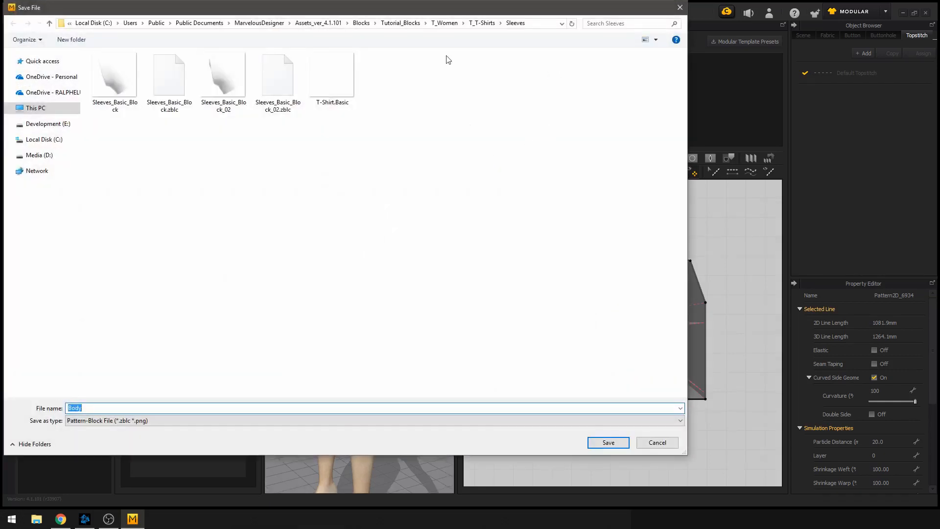
{"action": "left_click", "coordinate": [482, 23]}
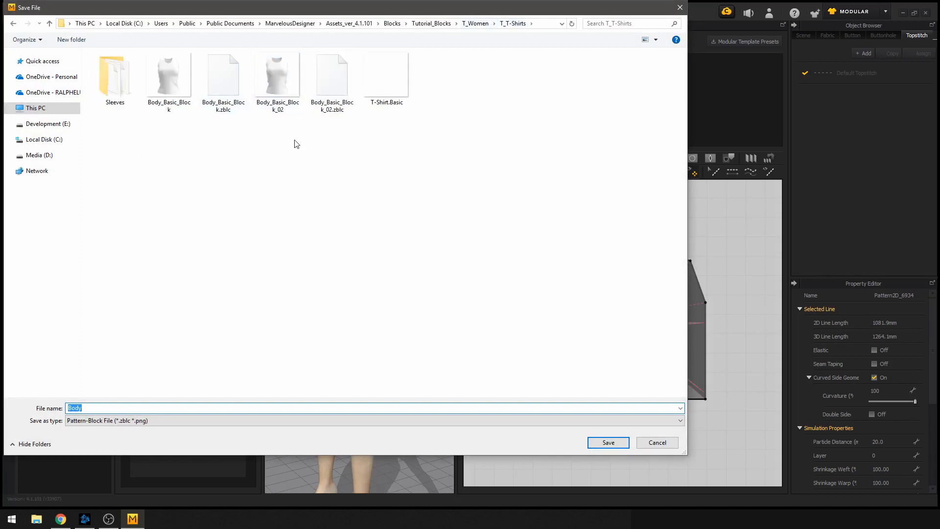
{"action": "left_click", "coordinate": [333, 107]}
{"action": "left_click", "coordinate": [161, 407]}
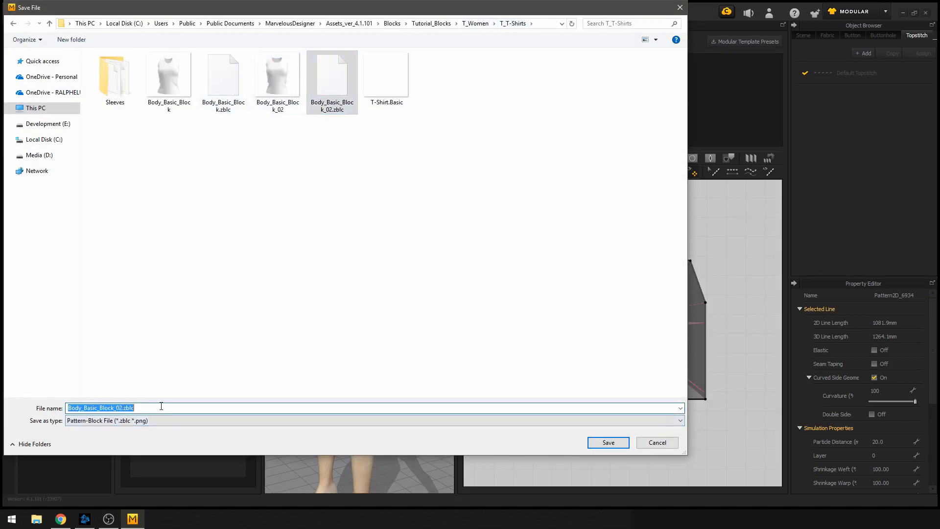
{"action": "left_click", "coordinate": [161, 406]}
{"action": "key", "text": "BackSpace"}
{"action": "type", "text": "3"}
{"action": "left_click", "coordinate": [600, 441]}
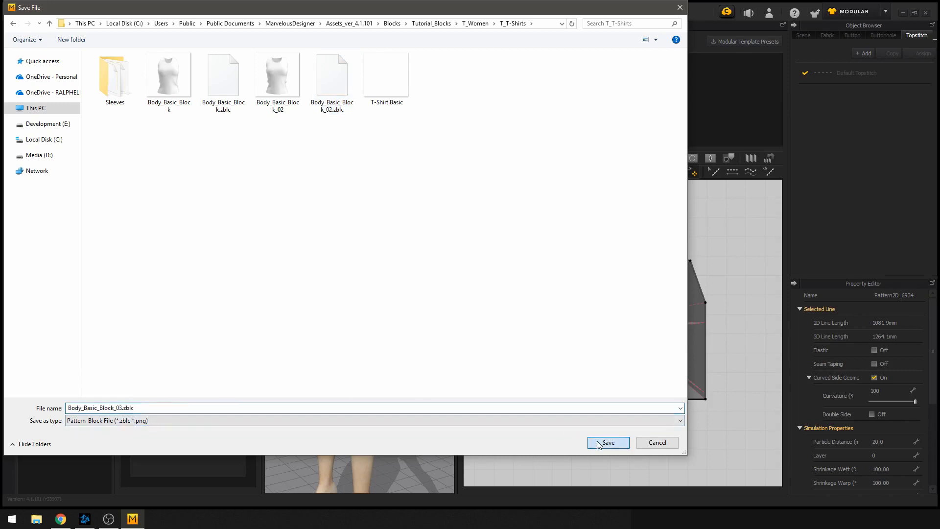
Refresh the T_T-Shirts block list and widen the Modular Configurator until all three body blocks fit
{"action": "left_click", "coordinate": [437, 266]}
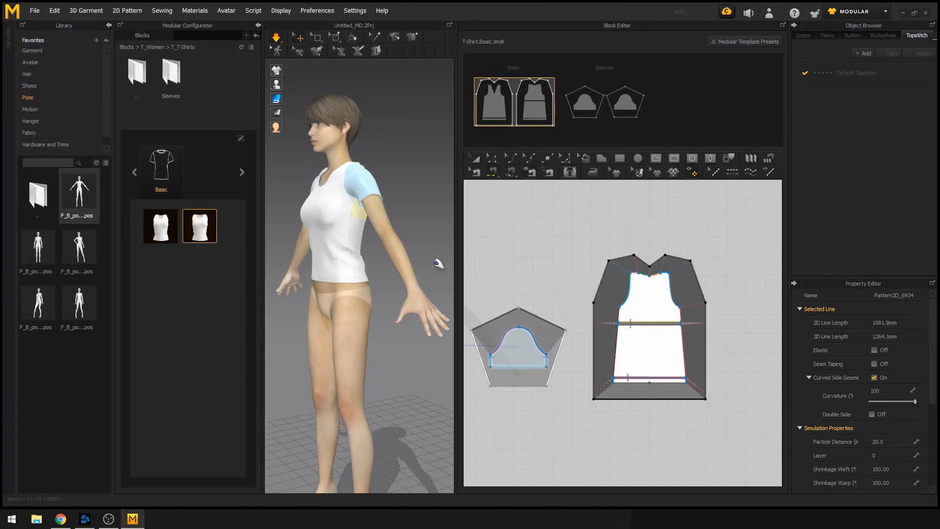
{"action": "left_click", "coordinate": [241, 48]}
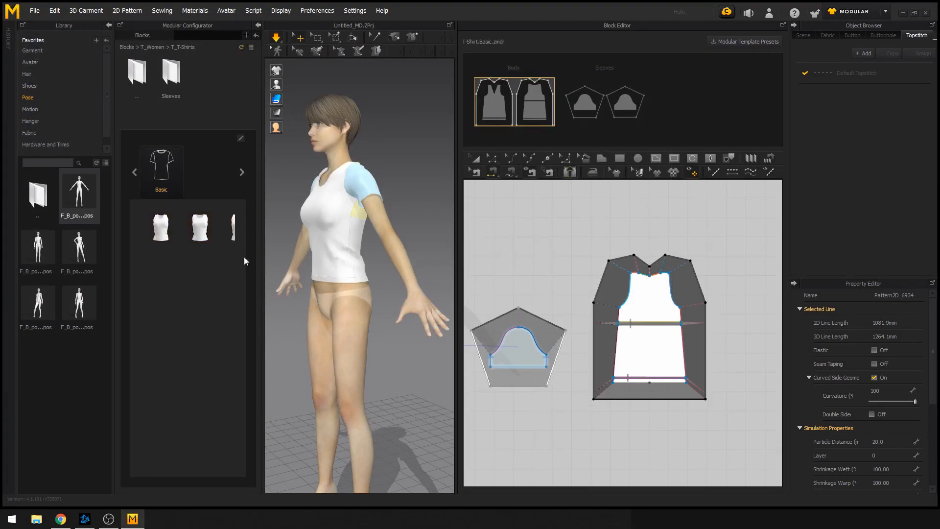
{"action": "left_click_drag", "start_coordinate": [262, 239], "coordinate": [302, 247]}
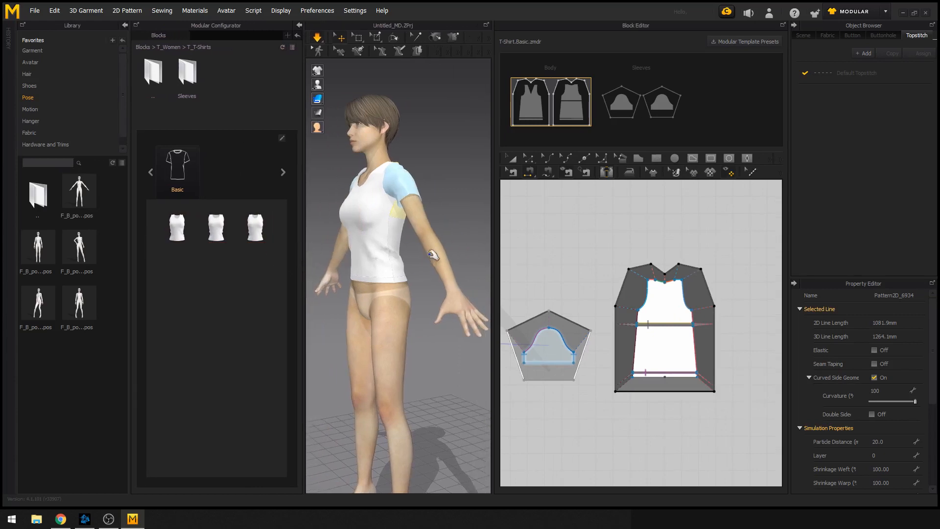
Apply the third body block from the T_T-Shirts folder to the Basic garment and clear the selection
{"action": "right_click_drag", "start_coordinate": [431, 253], "coordinate": [381, 256]}
{"action": "left_click", "coordinate": [264, 238]}
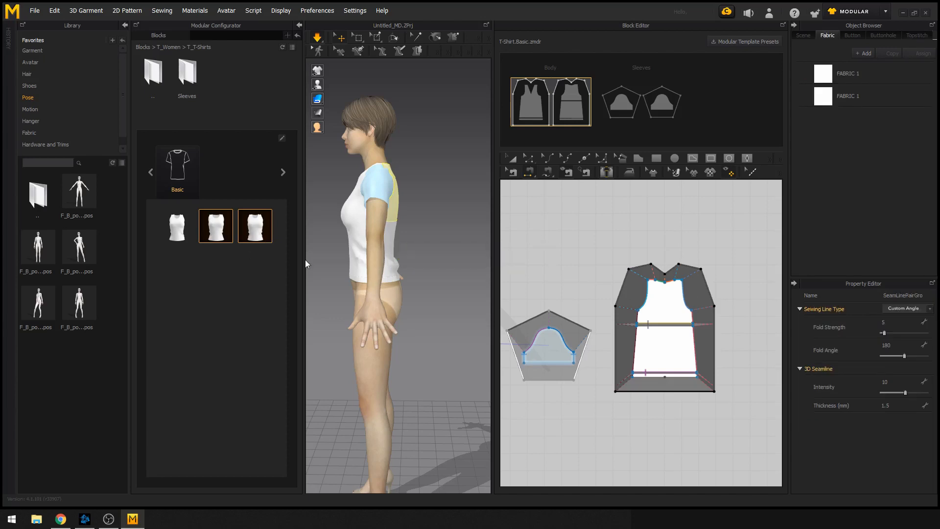
{"action": "left_click", "coordinate": [427, 259]}
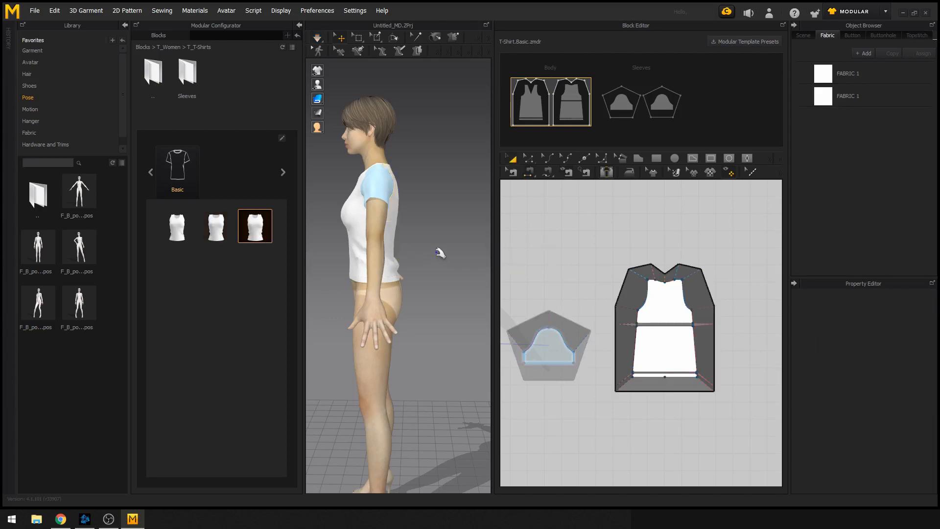
{"action": "right_click_drag", "start_coordinate": [440, 253], "coordinate": [482, 260]}
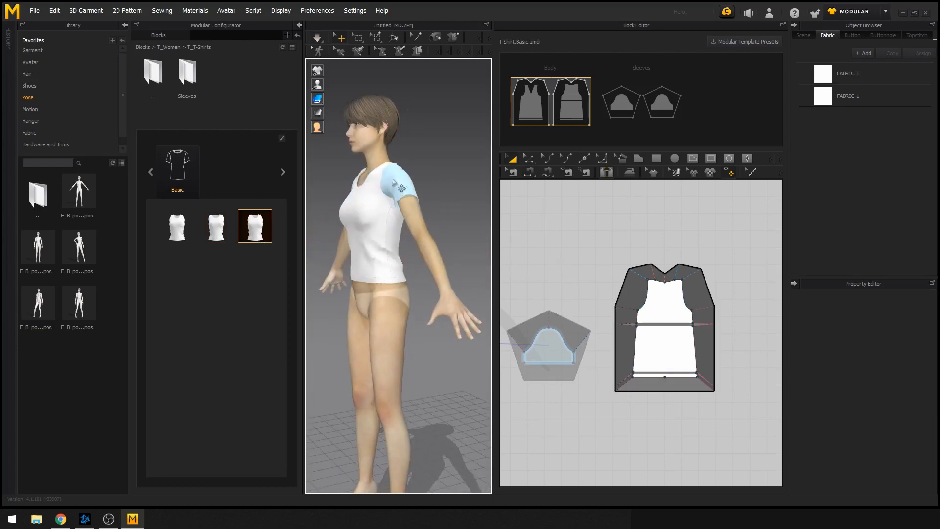
Replace the plain sleeve with the second sleeve block from the Sleeves folder
{"action": "left_click", "coordinate": [392, 179]}
{"action": "right_click_drag", "start_coordinate": [348, 289], "coordinate": [430, 297]}
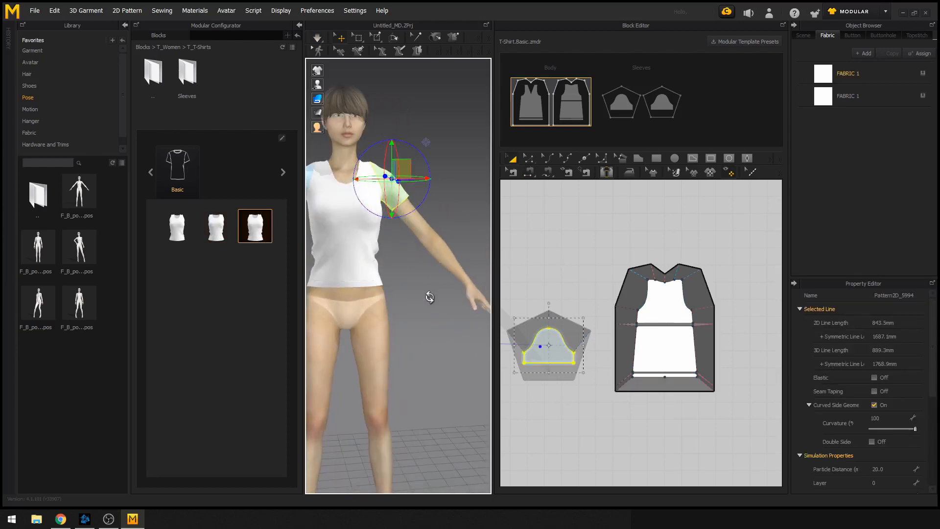
{"action": "double_click", "coordinate": [185, 77]}
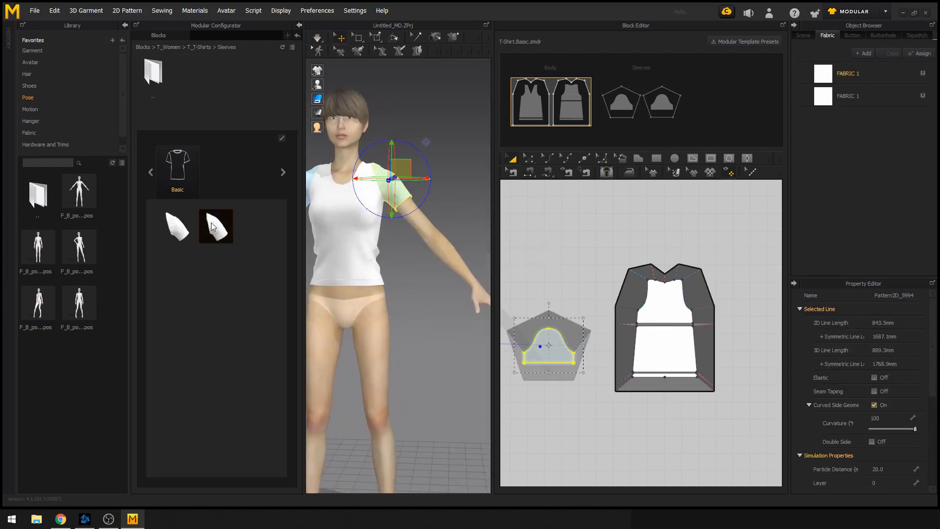
{"action": "left_click", "coordinate": [210, 224]}
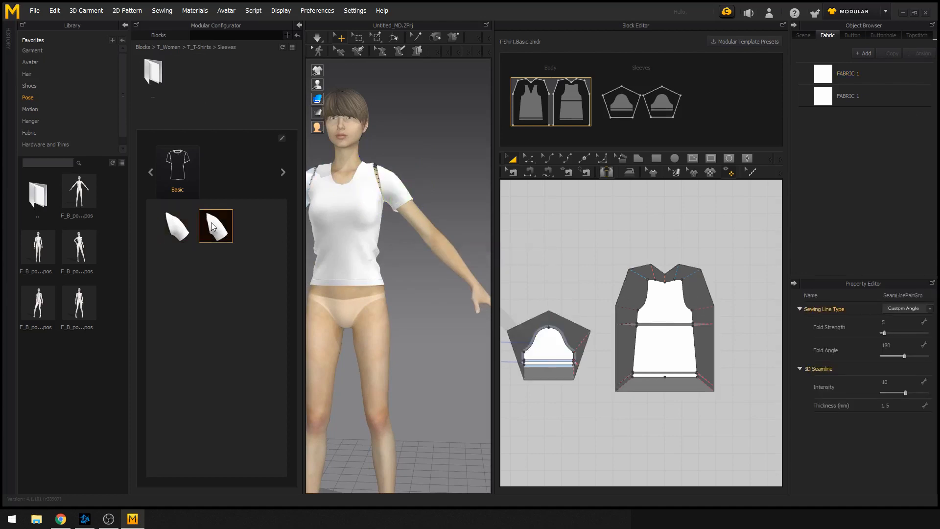
Simulate the combined T-shirt from behind and inspect its upper and lower back panels
{"action": "key", "text": "8"}
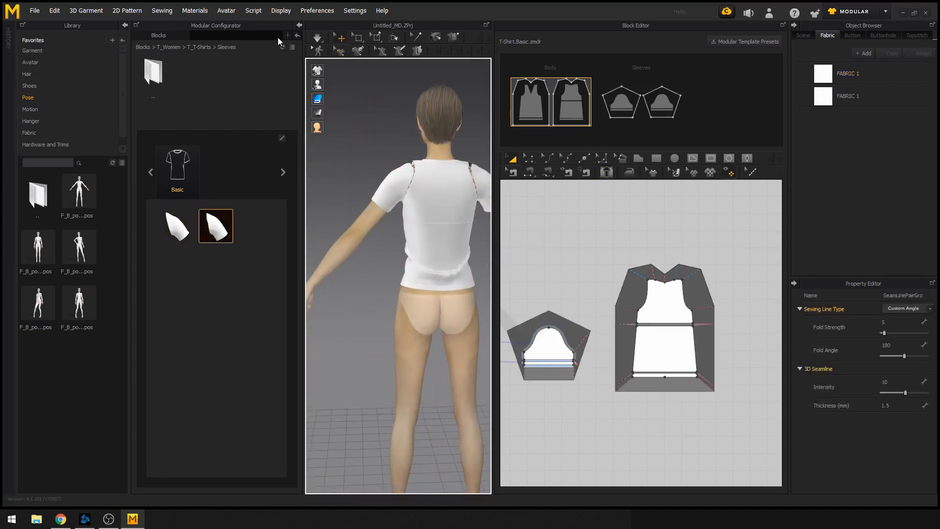
{"action": "left_click", "coordinate": [317, 39]}
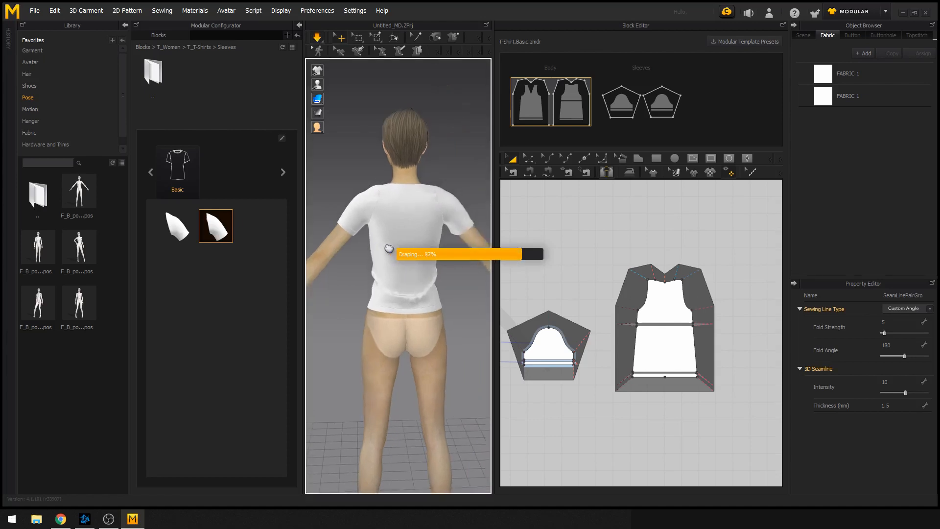
{"action": "left_click", "coordinate": [409, 213]}
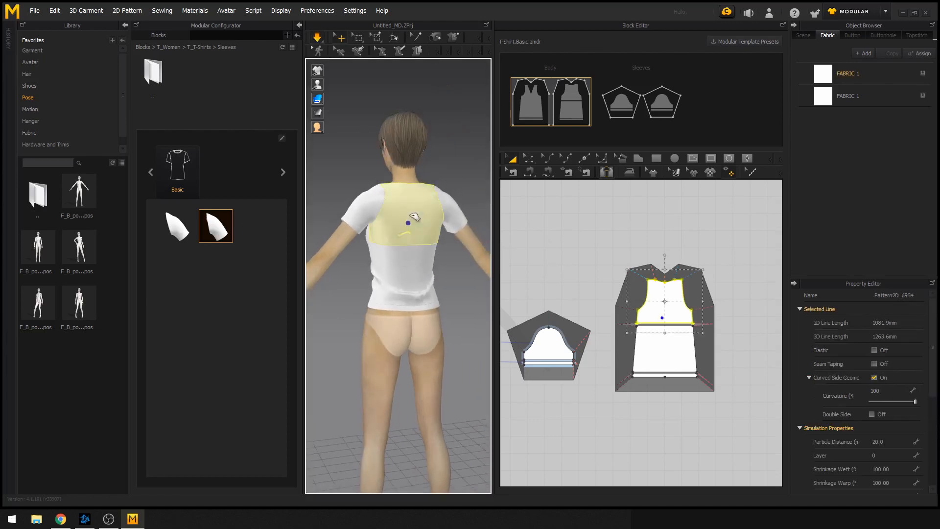
{"action": "left_click", "coordinate": [397, 270]}
{"action": "right_click_drag", "start_coordinate": [384, 306], "coordinate": [513, 295]}
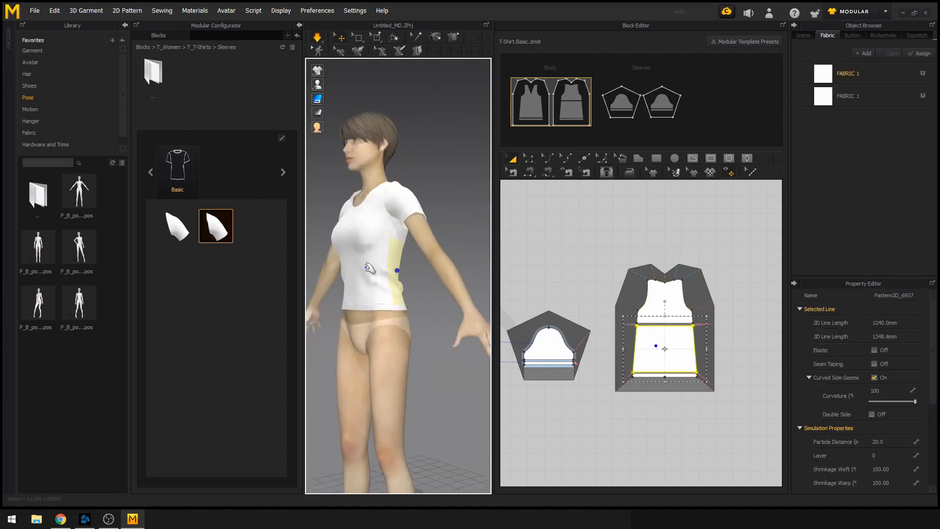
Inspect the front hem band, front body panel and both sleeves on the simulated avatar
{"action": "left_click", "coordinate": [354, 280]}
{"action": "right_click_drag", "start_coordinate": [363, 311], "coordinate": [408, 245]}
{"action": "left_click", "coordinate": [394, 270]}
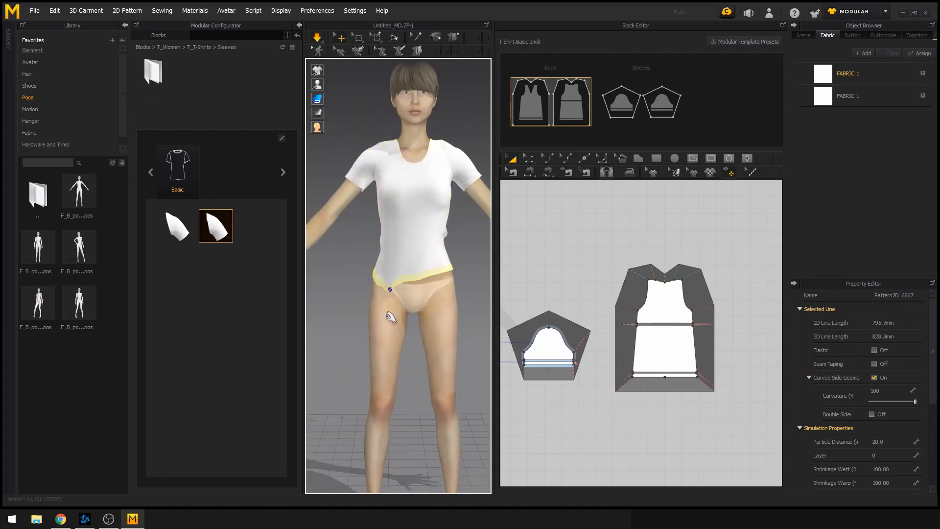
{"action": "right_click_drag", "start_coordinate": [367, 271], "coordinate": [387, 157]}
{"action": "left_click", "coordinate": [376, 154]}
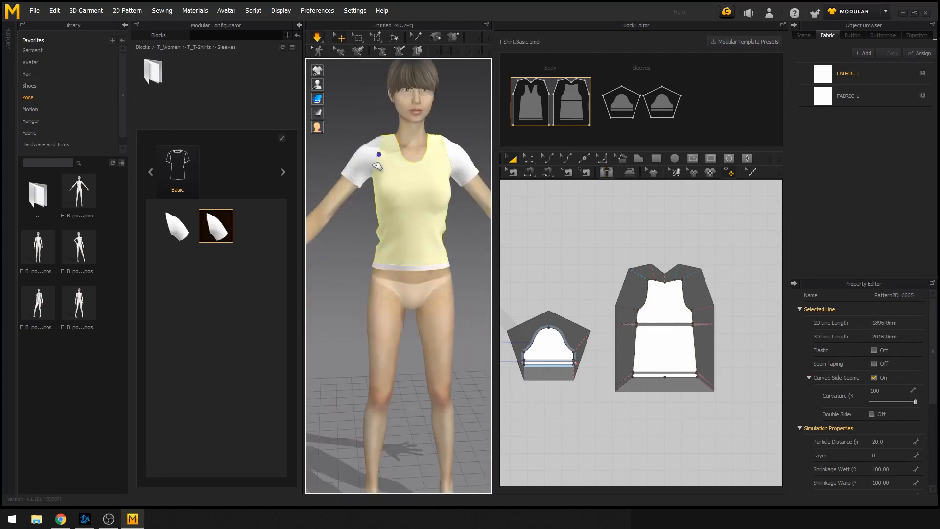
{"action": "left_click", "coordinate": [368, 174]}
{"action": "right_click_drag", "start_coordinate": [448, 188], "coordinate": [425, 186]}
{"action": "left_click", "coordinate": [432, 174]}
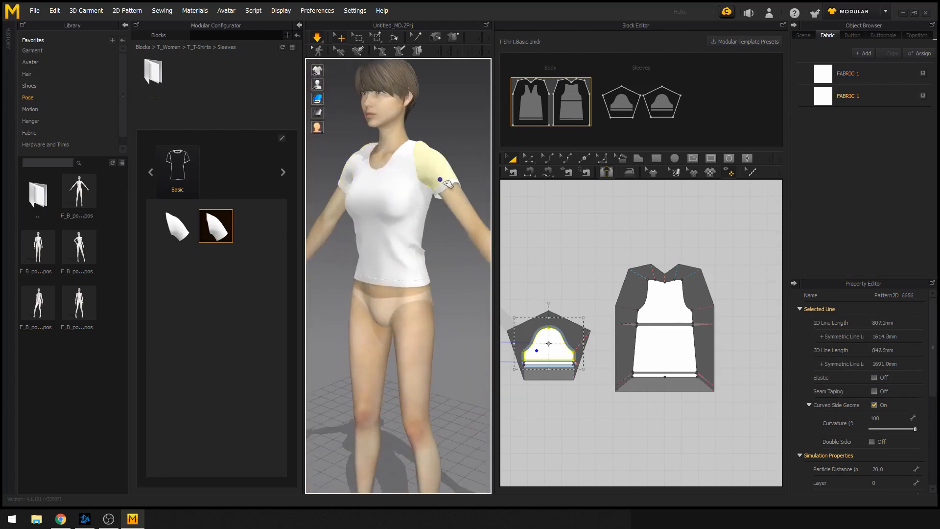
Pull the front hem band down to test how the sewn garment behaves, then deselect it and view the whole avatar
{"action": "right_click_drag", "start_coordinate": [393, 230], "coordinate": [442, 224]}
{"action": "scroll", "coordinate": [391, 238], "scroll_direction": "down", "scroll_amount": 1}
{"action": "mouse_move", "coordinate": [392, 239]}
{"action": "middle_mouse_down"}
{"action": "mouse_move", "coordinate": [420, 217]}
{"action": "mouse_move", "coordinate": [409, 217]}
{"action": "mouse_move", "coordinate": [400, 238]}
{"action": "middle_mouse_up"}
{"action": "left_click_drag", "start_coordinate": [389, 269], "coordinate": [394, 330]}
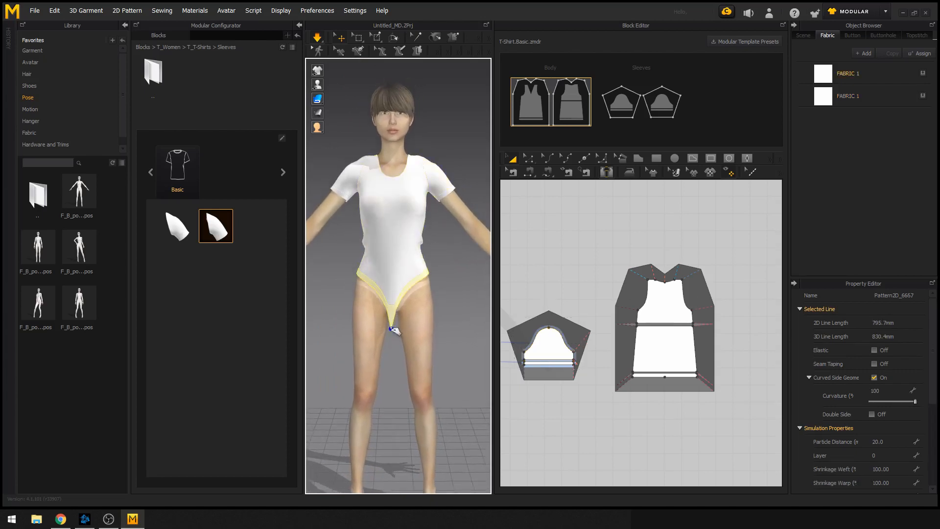
{"action": "left_click", "coordinate": [449, 285]}
{"action": "scroll", "coordinate": [410, 244], "scroll_direction": "down", "scroll_amount": 1}
{"action": "middle_click_drag", "start_coordinate": [409, 246], "coordinate": [414, 229]}
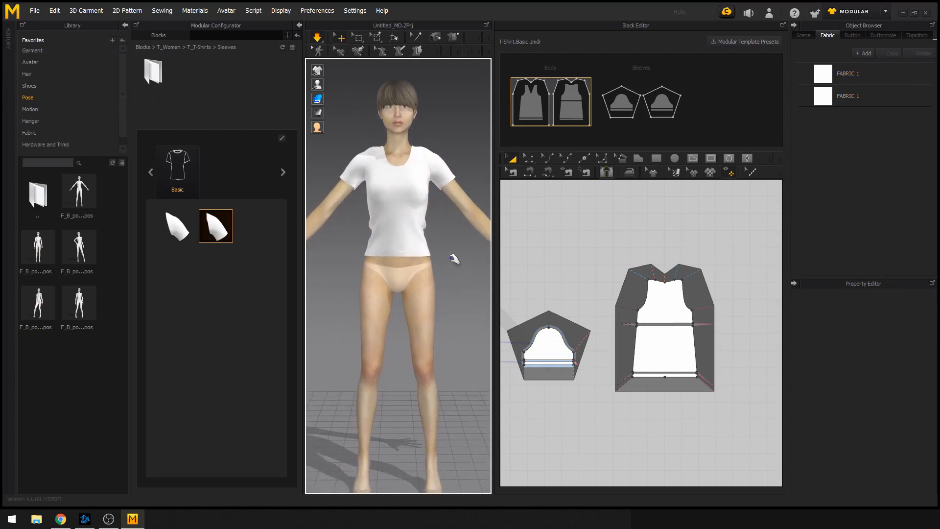